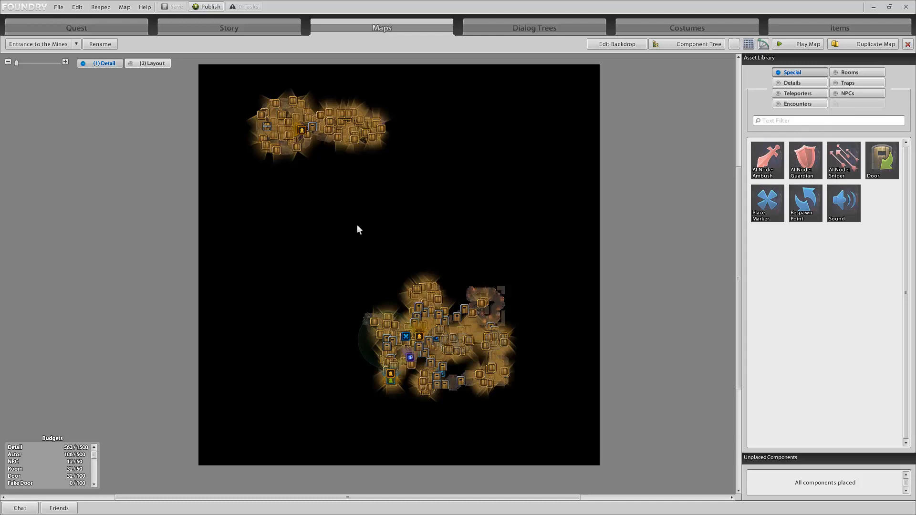
# Step: Review the quest's story objectives from the map transition down through the guard captain and miner objectives
pyautogui.click(220, 25)
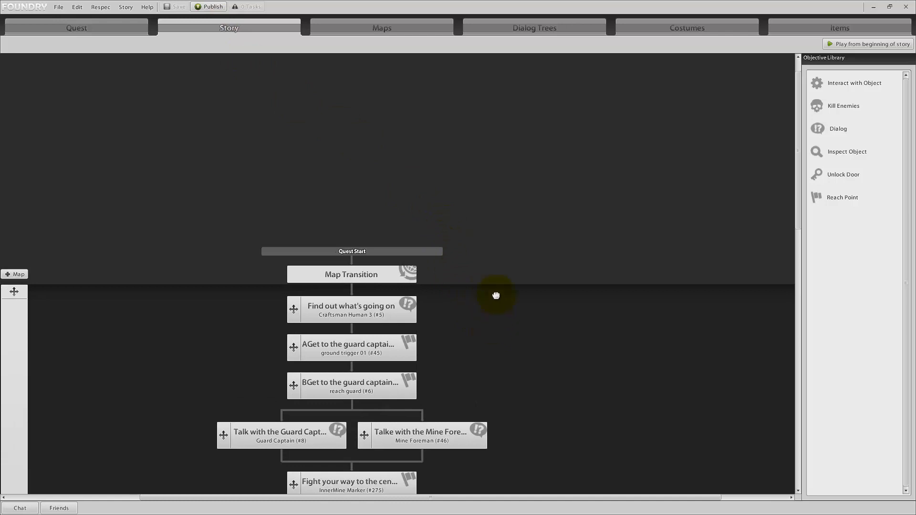
pyautogui.moveTo(496, 293); pyautogui.dragTo(502, 205)
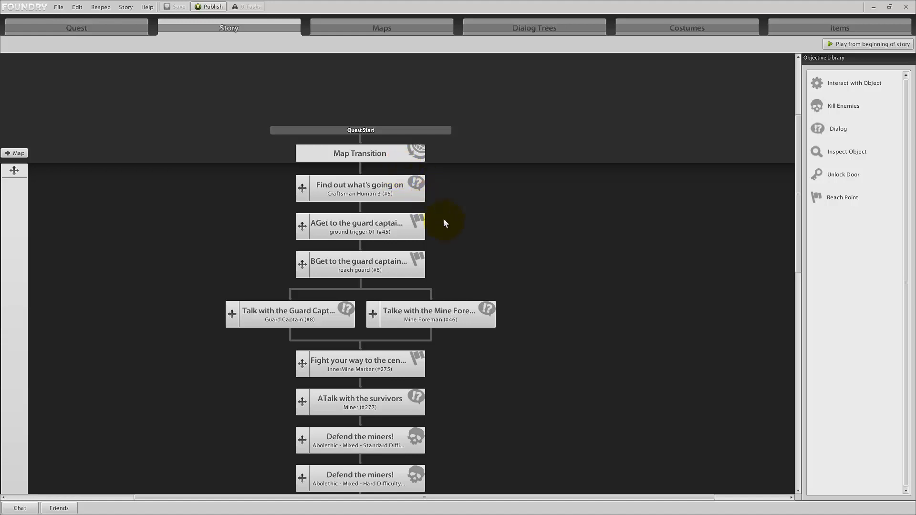
pyautogui.moveTo(537, 280); pyautogui.dragTo(533, 119)
pyautogui.moveTo(528, 364); pyautogui.dragTo(549, 240)
pyautogui.moveTo(505, 383); pyautogui.dragTo(542, 501)
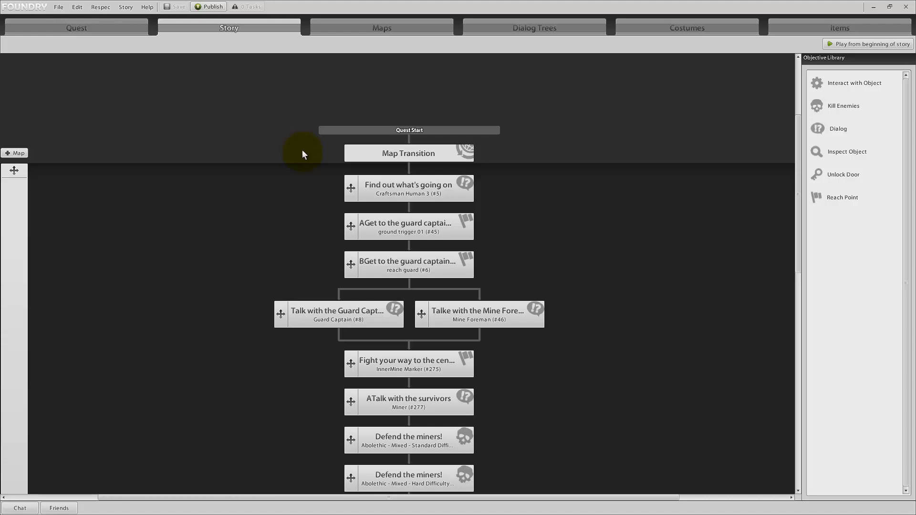
# Step: Examine the room layout of the lower cave complex on the Entrance to the Mines map
pyautogui.click(394, 25)
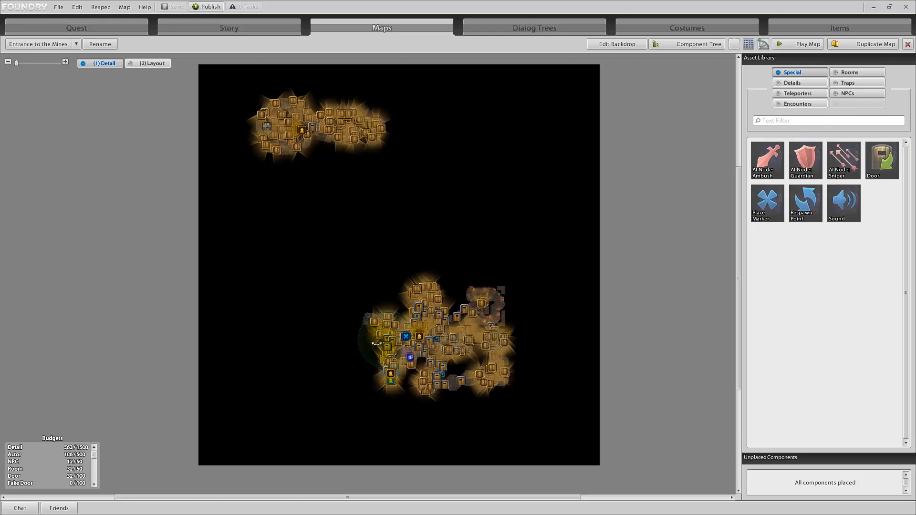
pyautogui.scroll(3, 334, 322)
pyautogui.moveTo(387, 302); pyautogui.dragTo(225, 178)
pyautogui.scroll(2, 276, 245)
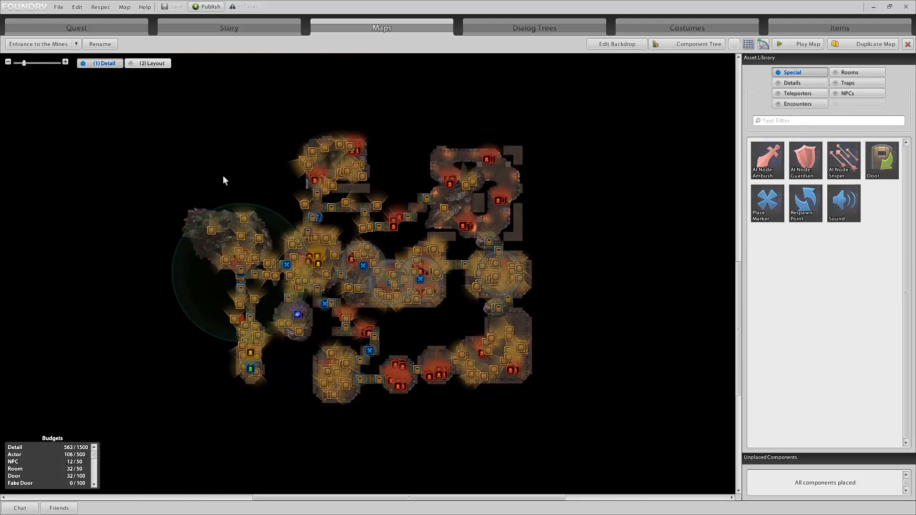
pyautogui.scroll(2, 224, 177)
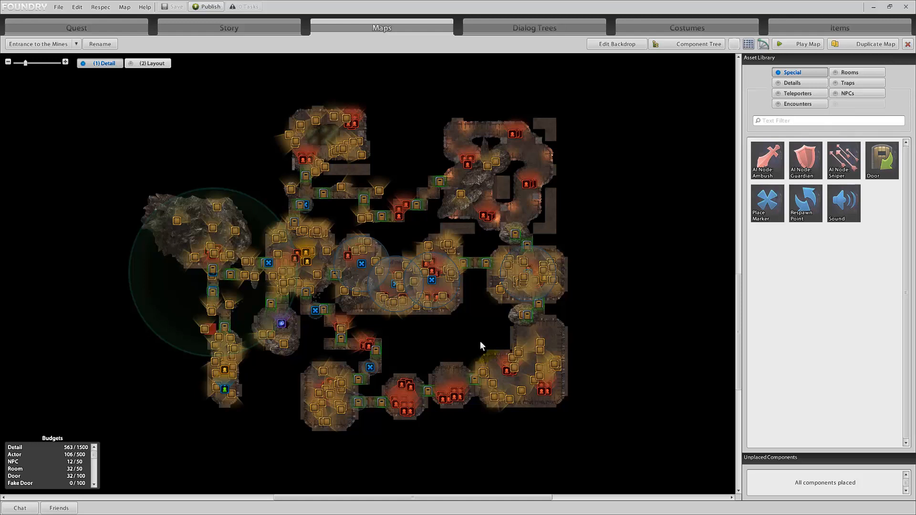
# Step: Check the properties of the first "Defend the miners!" kill objective in the story, leaving them as they are
pyautogui.click(241, 27)
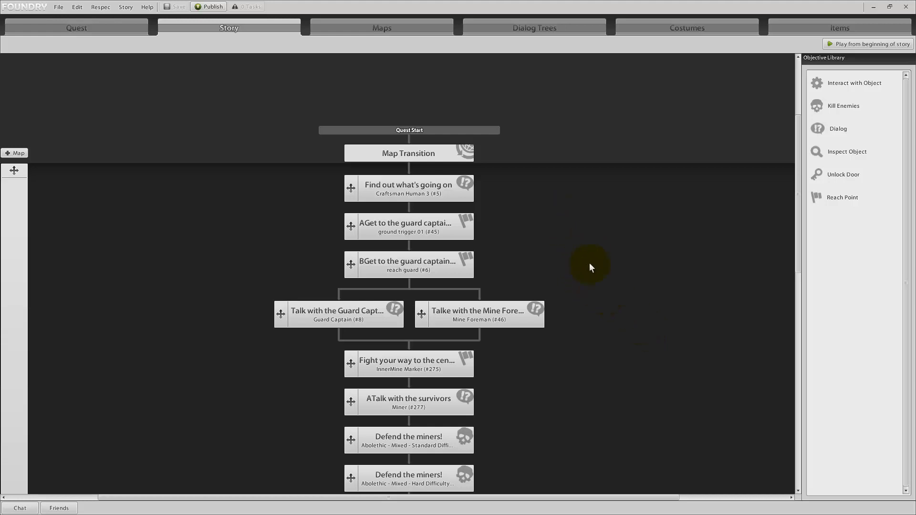
pyautogui.moveTo(586, 402); pyautogui.dragTo(607, 262)
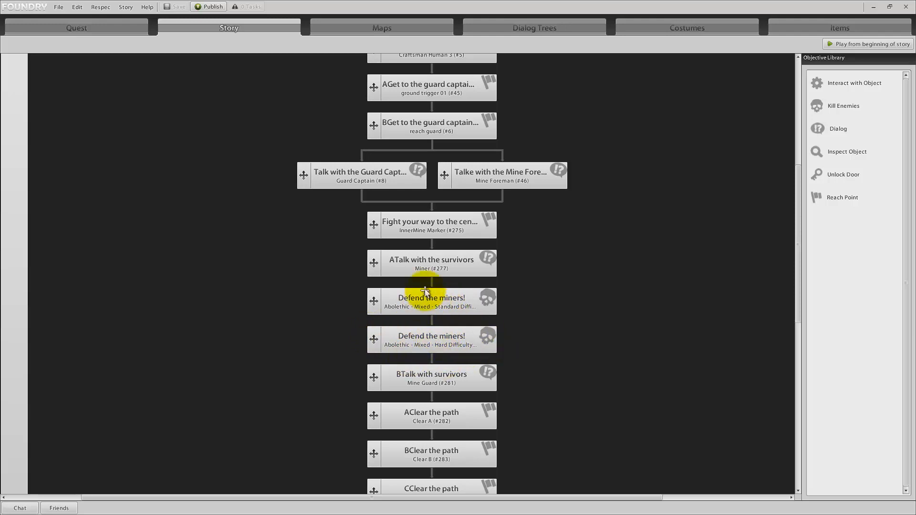
pyautogui.click(451, 299)
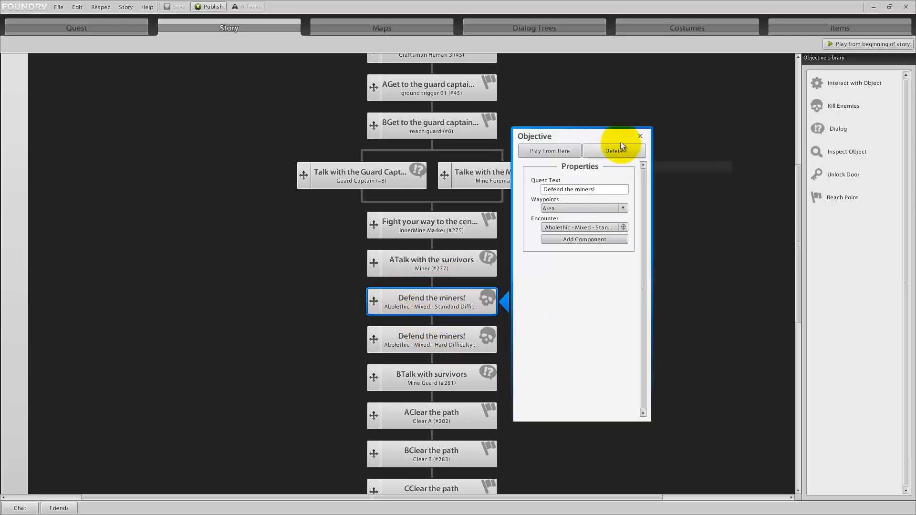
pyautogui.click(640, 136)
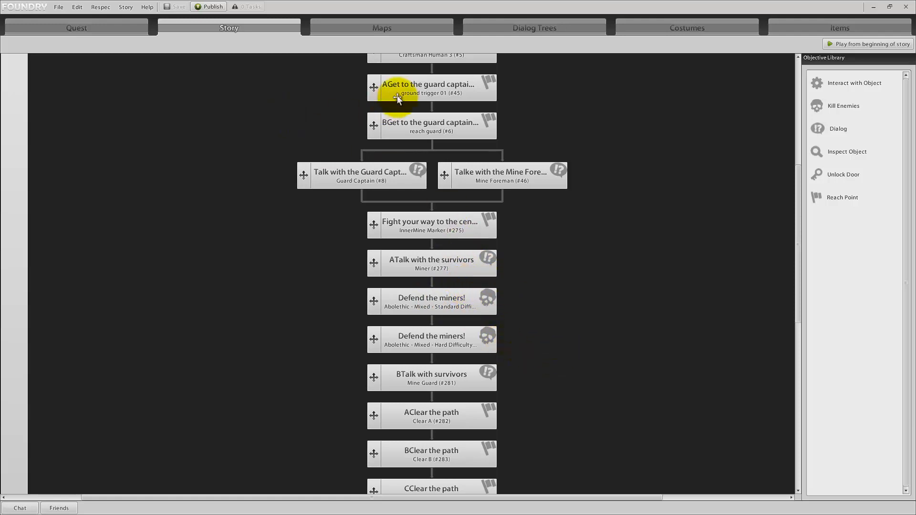
# Step: Locate the Craftsman Human 3 contact near the spawn point on the Entrance to the Mines map
pyautogui.click(388, 29)
pyautogui.scroll(3, 188, 404)
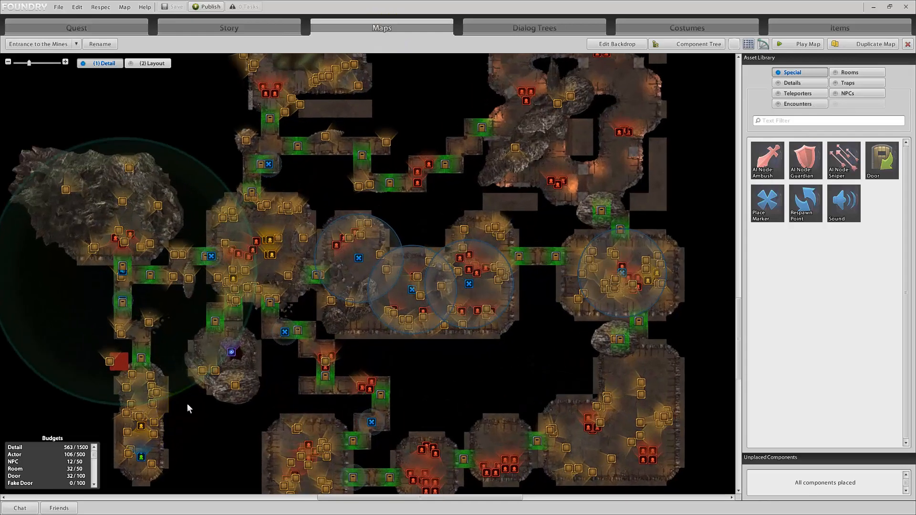
pyautogui.moveTo(187, 405); pyautogui.dragTo(435, 264)
pyautogui.scroll(3, 388, 329)
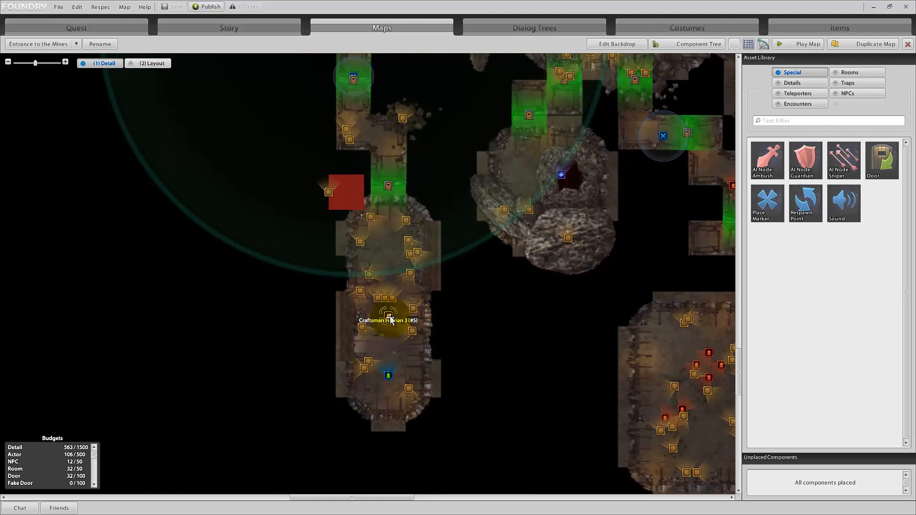
# Step: Open the dialog tree of the "Find out what's going on" story objective
pyautogui.click(270, 25)
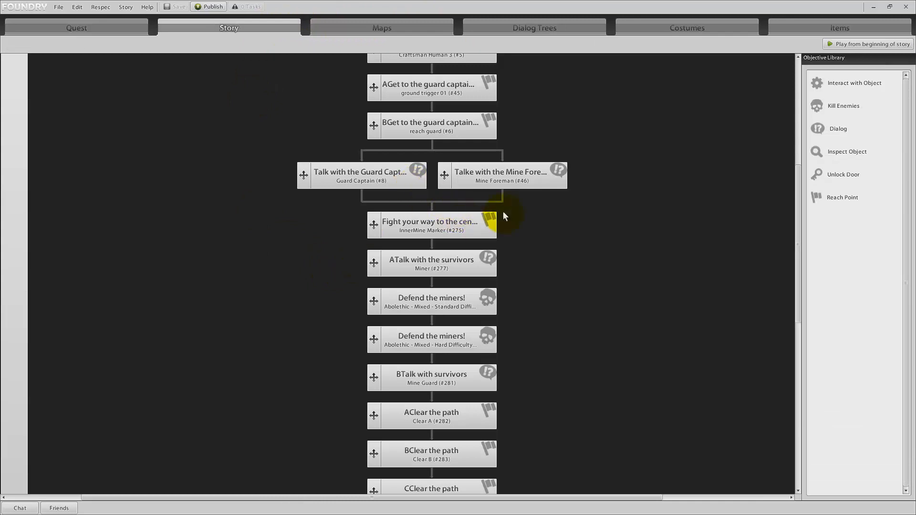
pyautogui.scroll(5, 504, 216)
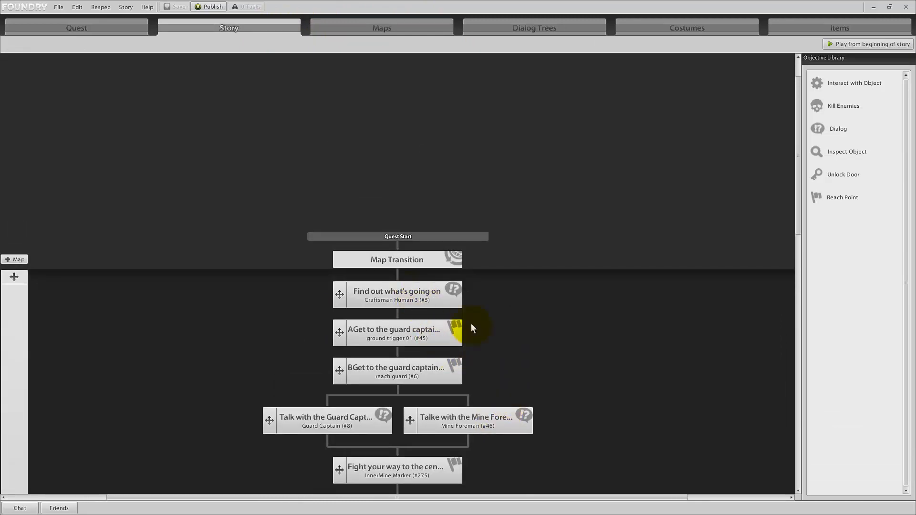
pyautogui.click(542, 329)
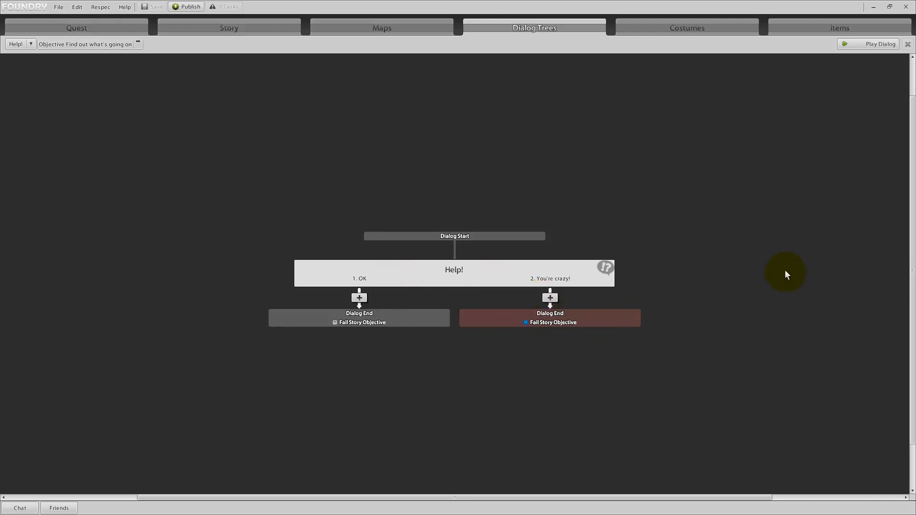
# Step: Inspect the "Enable When" options for Response #1 of the "Help!" prompt without changing them
pyautogui.click(536, 279)
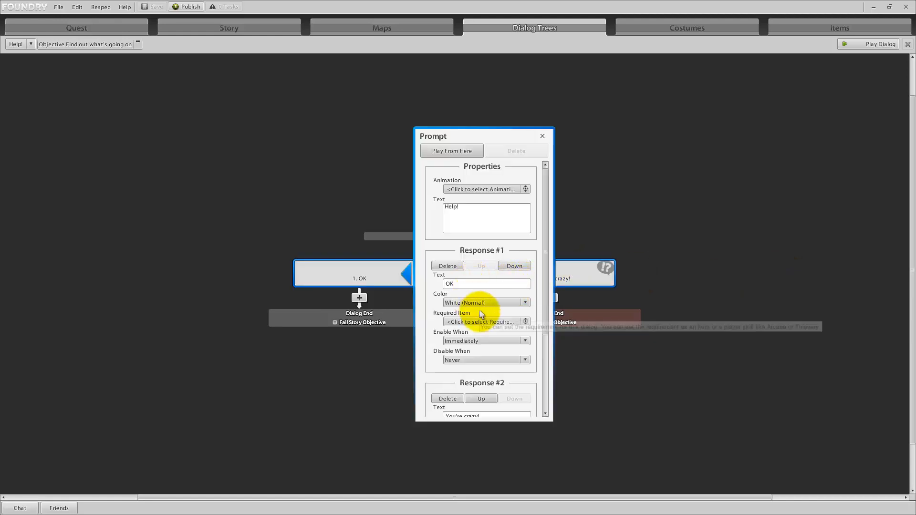
pyautogui.scroll(-2, 480, 313)
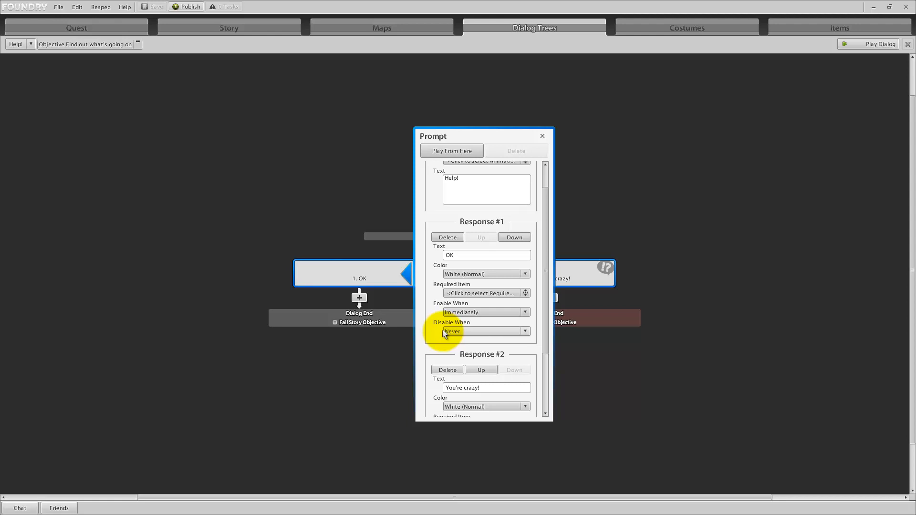
pyautogui.click(464, 312)
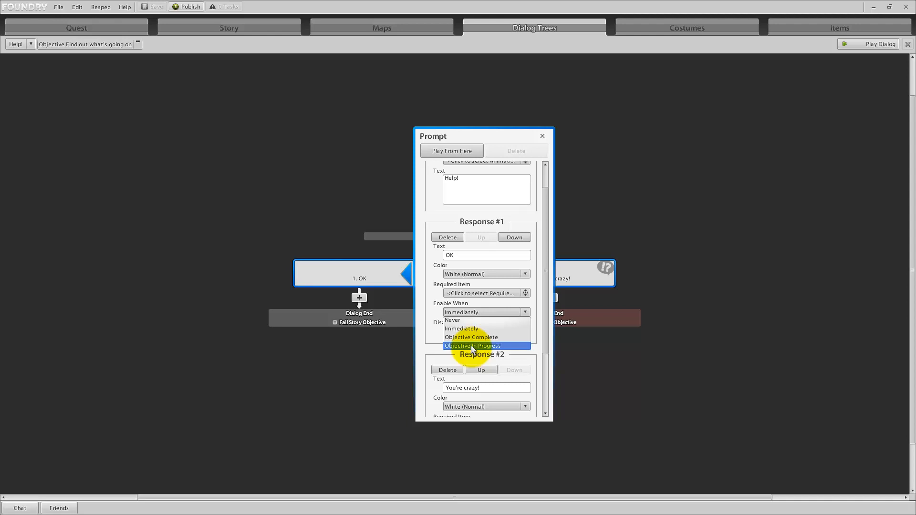
pyautogui.click(460, 308)
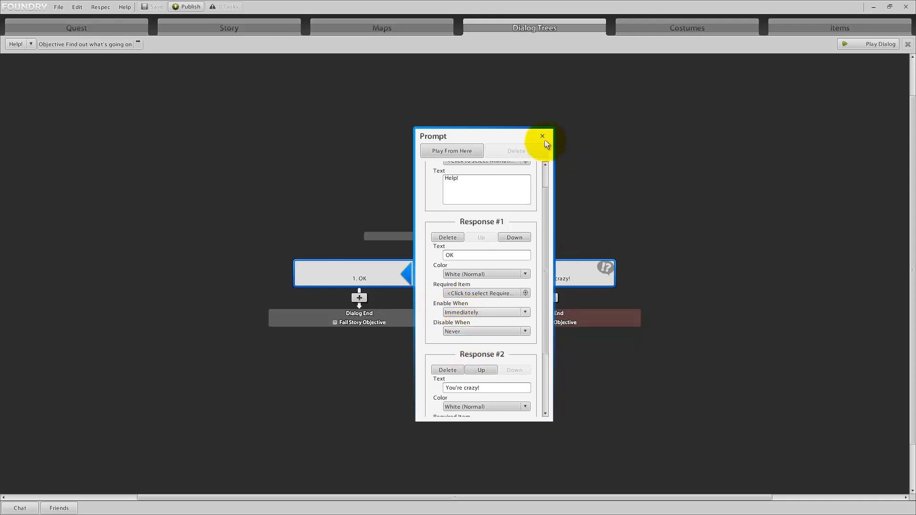
pyautogui.click(542, 137)
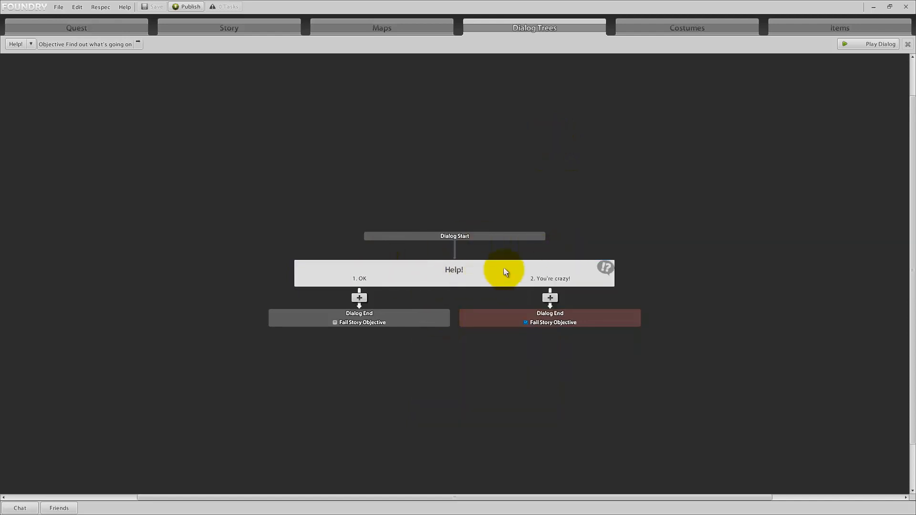
# Step: View the skill requirements available for Response #1 of the "Help!" prompt, leaving the required item unset
pyautogui.click(476, 277)
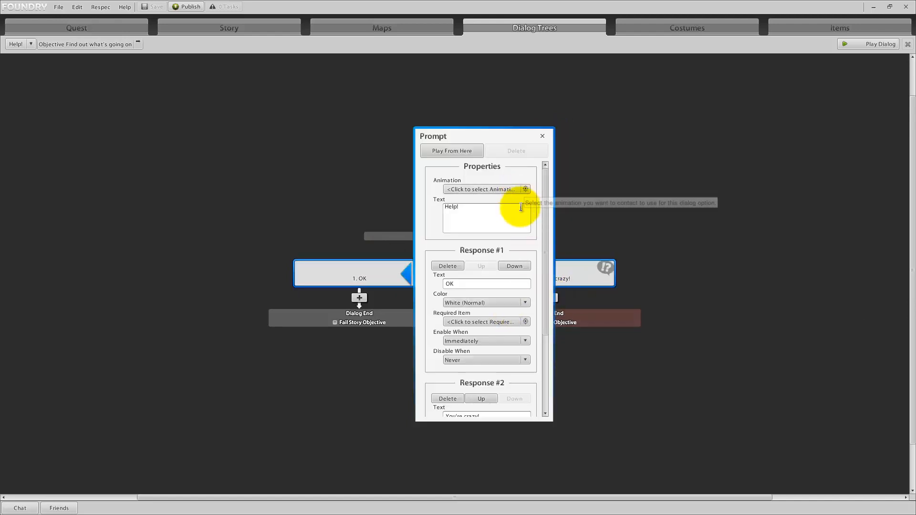
pyautogui.click(498, 322)
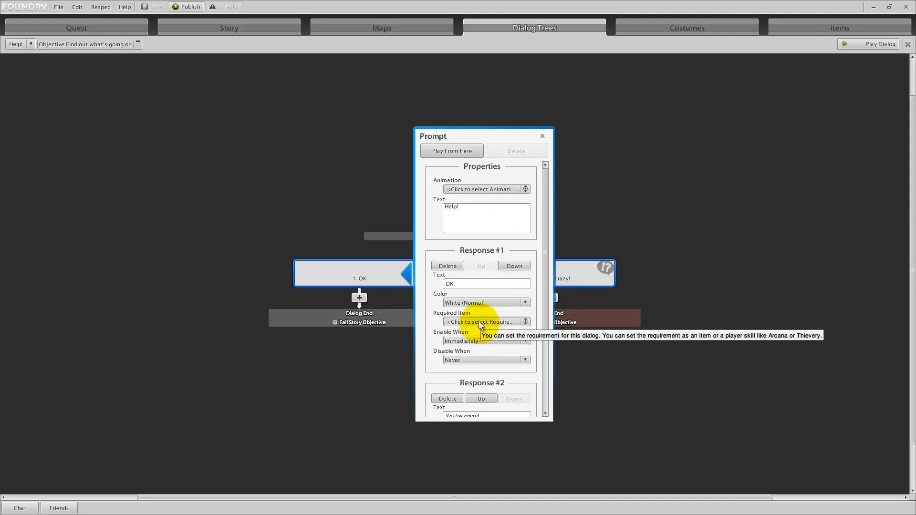
pyautogui.click(370, 143)
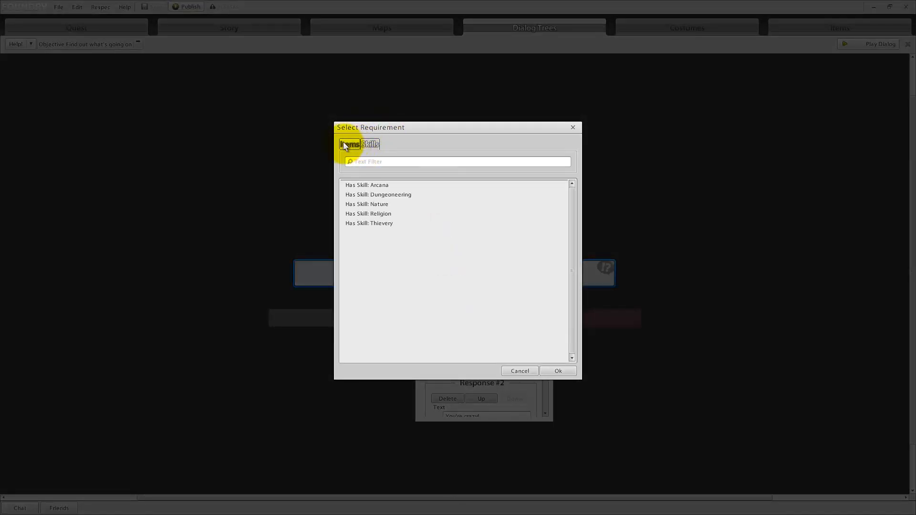
pyautogui.click(518, 370)
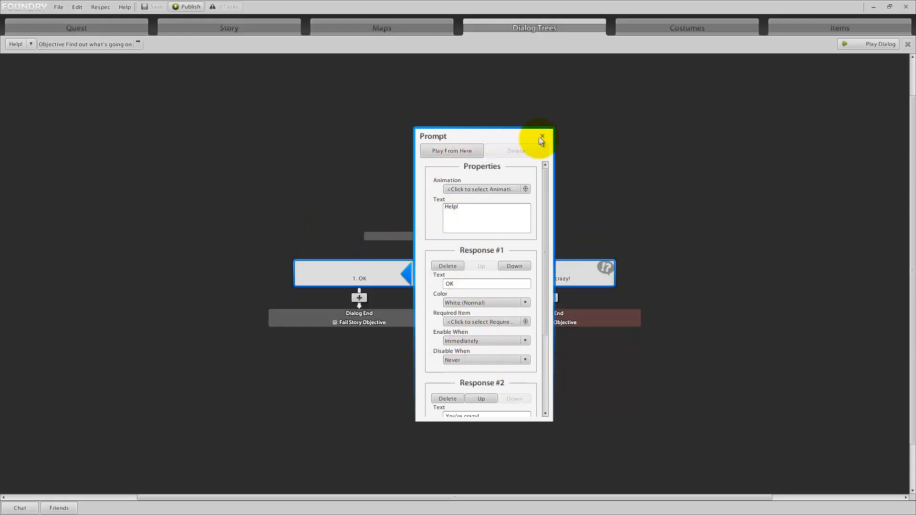
pyautogui.click(541, 138)
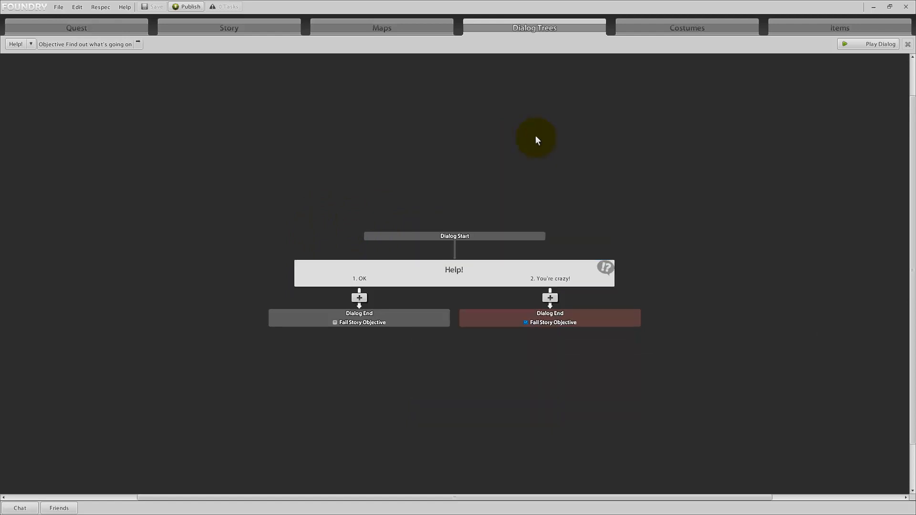
# Step: Examine the Collapsed Hallway Rock Rubble Debris 01 detail at the doorway east of the map's central chamber
pyautogui.click(380, 29)
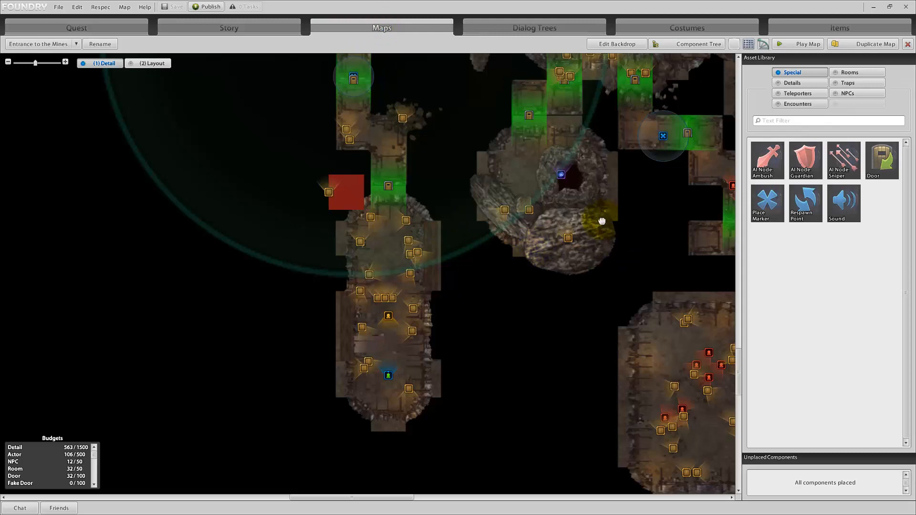
pyautogui.moveTo(601, 221); pyautogui.dragTo(445, 405)
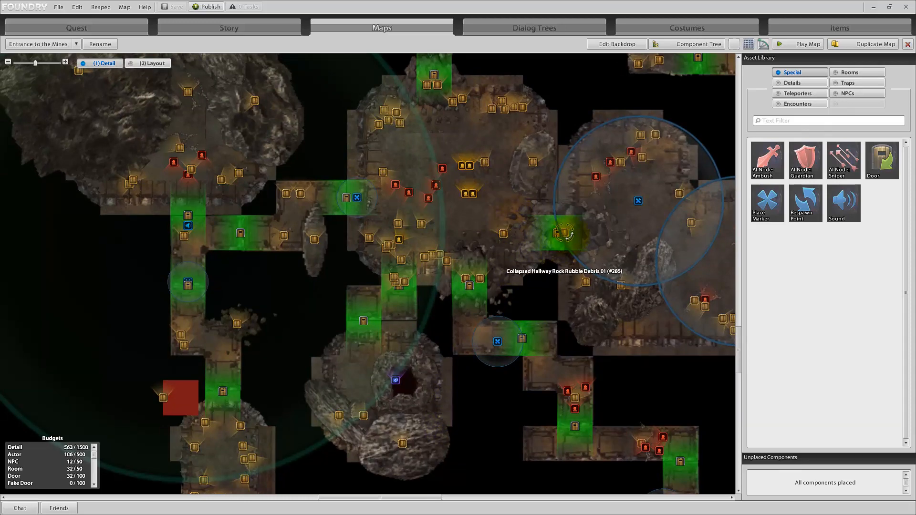
pyautogui.scroll(2, 498, 236)
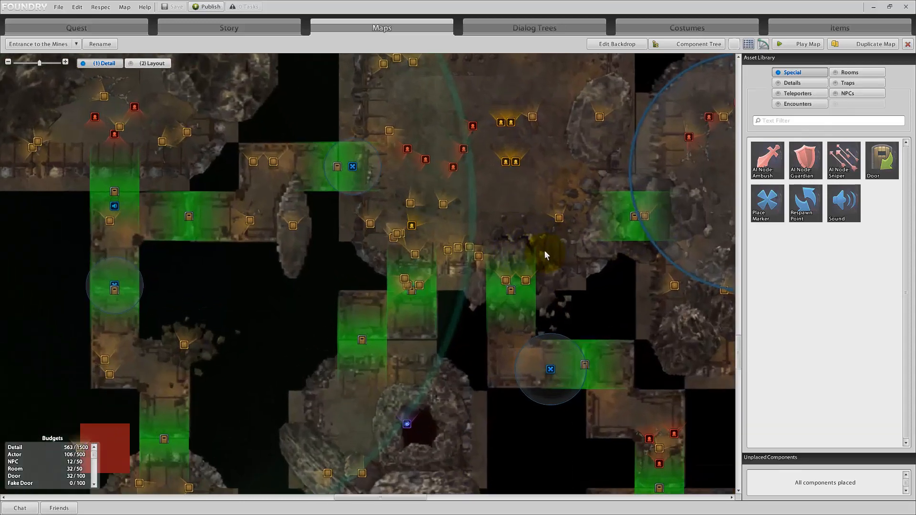
pyautogui.moveTo(606, 291); pyautogui.dragTo(454, 333)
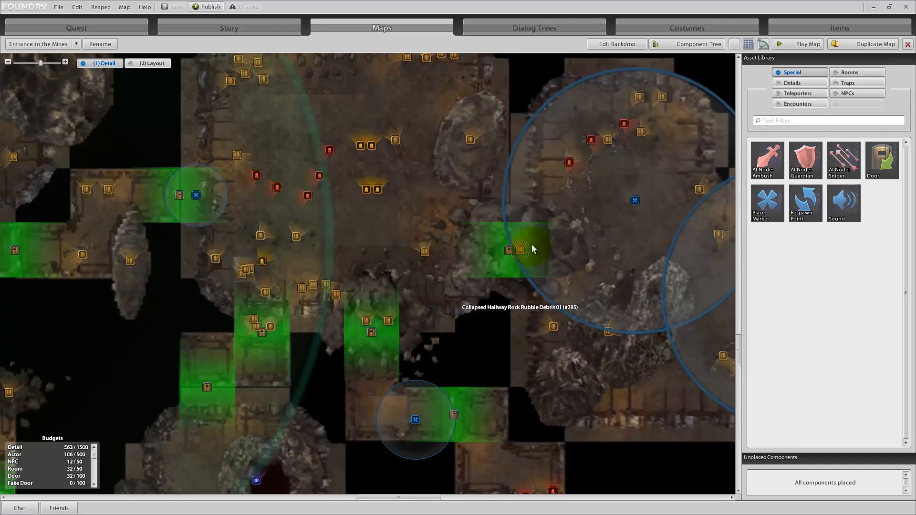
pyautogui.scroll(-5, 512, 257)
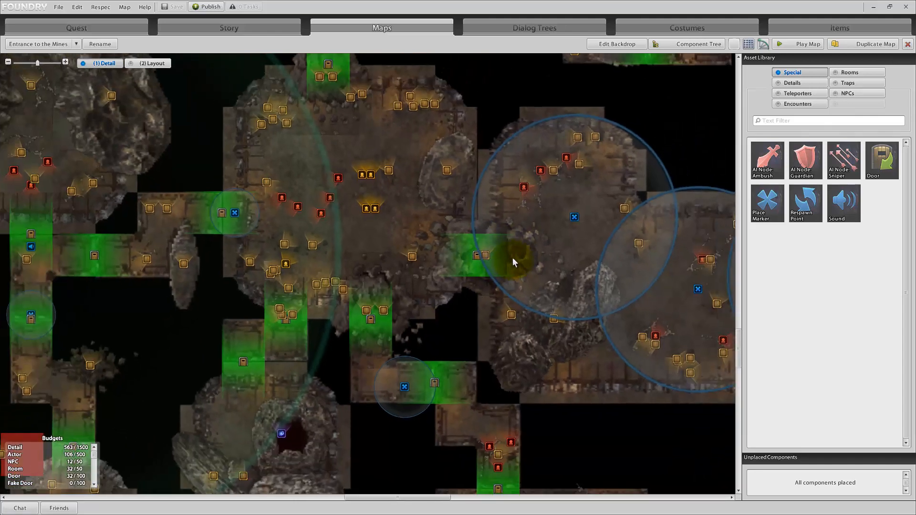
pyautogui.scroll(-3, 496, 260)
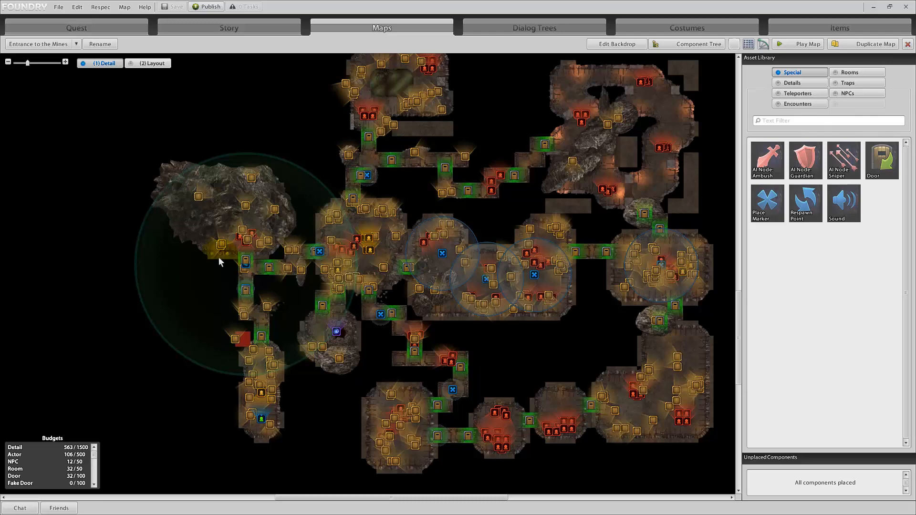
# Step: Take a close look at the NPCs and enemies placed inside the central chamber of the map
pyautogui.scroll(5, 307, 256)
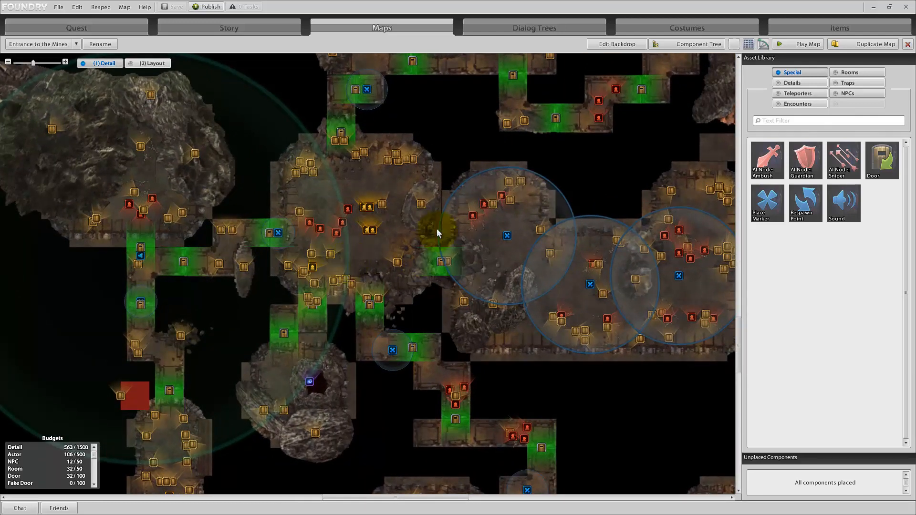
pyautogui.scroll(4, 380, 257)
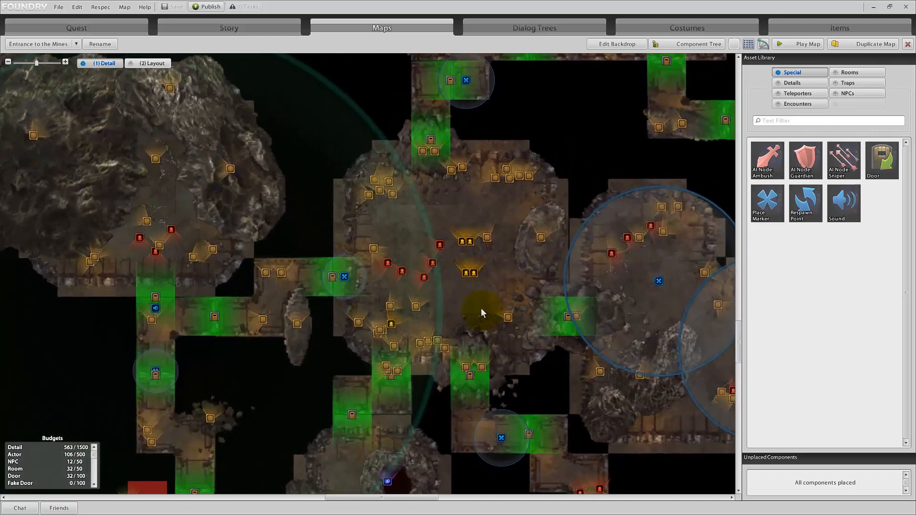
pyautogui.scroll(3, 443, 308)
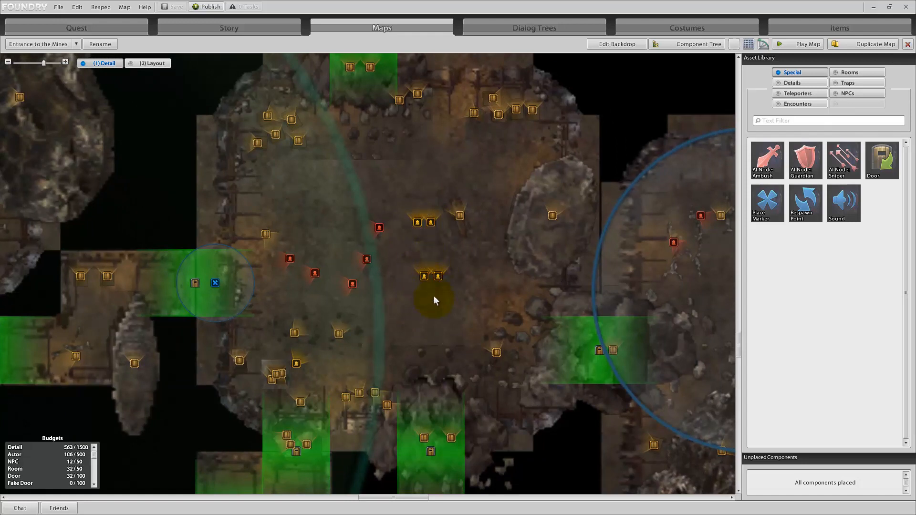
# Step: Review the parallel talk objectives in the story and the visibility settings of the original Mine Foreman (#46) on the map
pyautogui.click(241, 30)
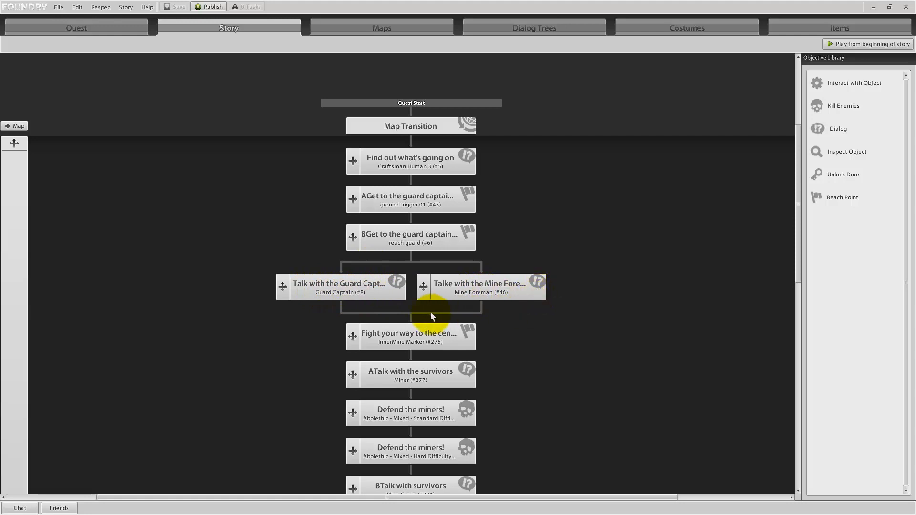
pyautogui.click(328, 28)
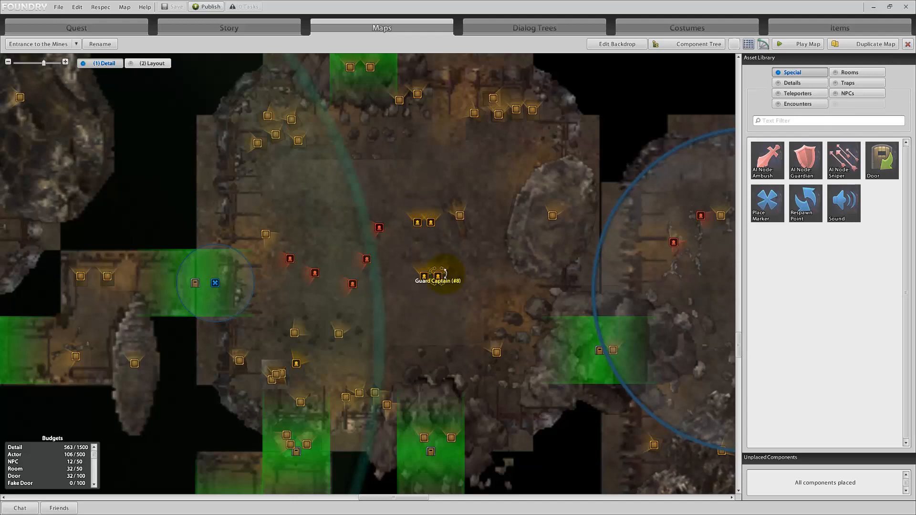
pyautogui.click(432, 224)
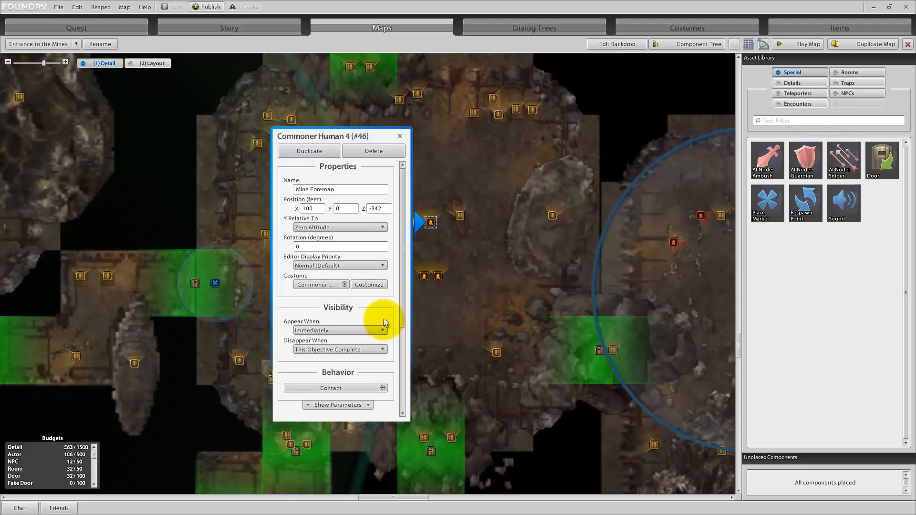
pyautogui.scroll(-1, 381, 316)
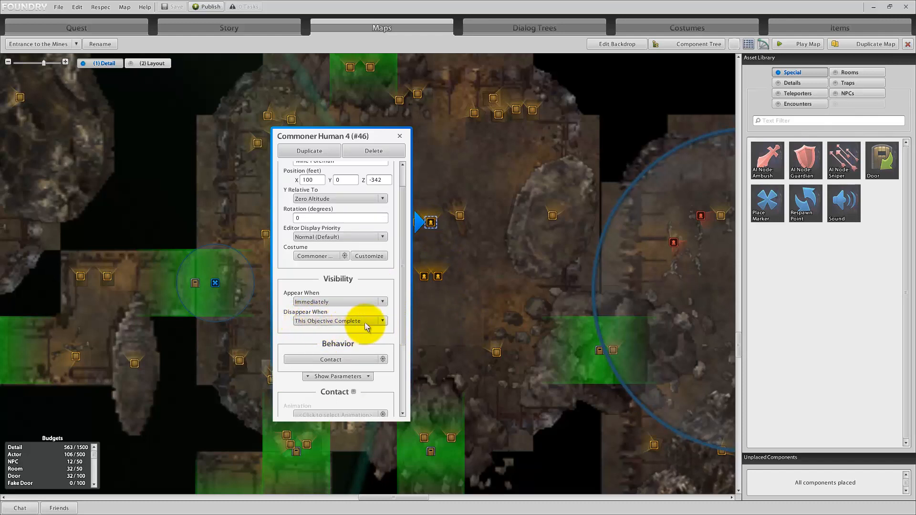
pyautogui.click(399, 136)
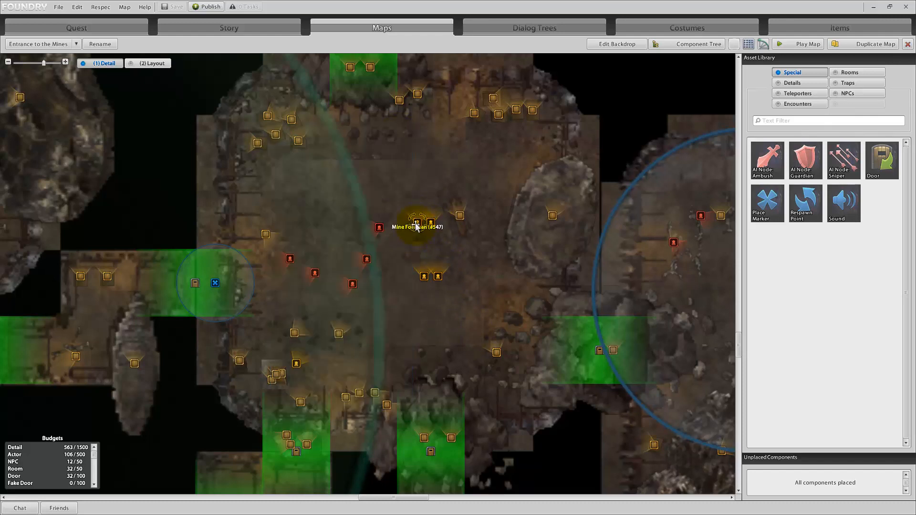
# Step: Inspect the visibility and behavior settings of the second Mine Foreman (#547)
pyautogui.click(416, 227)
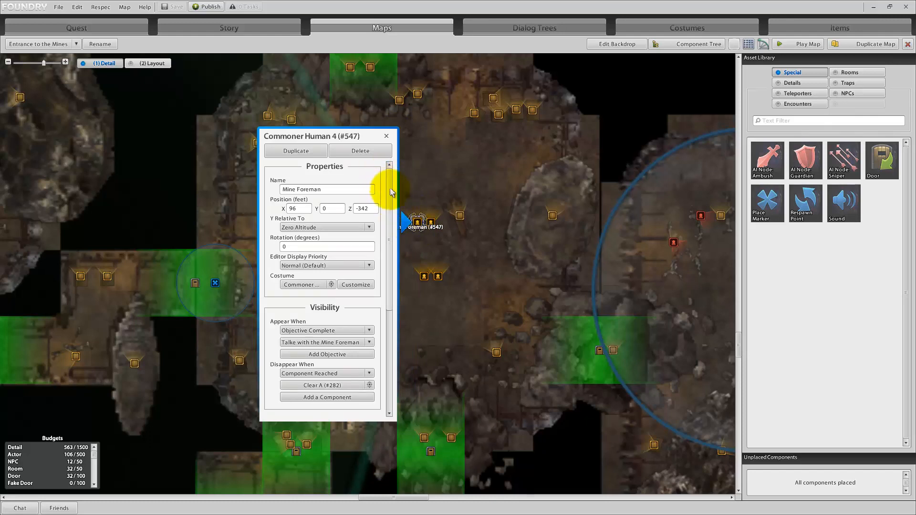
pyautogui.scroll(-3, 362, 317)
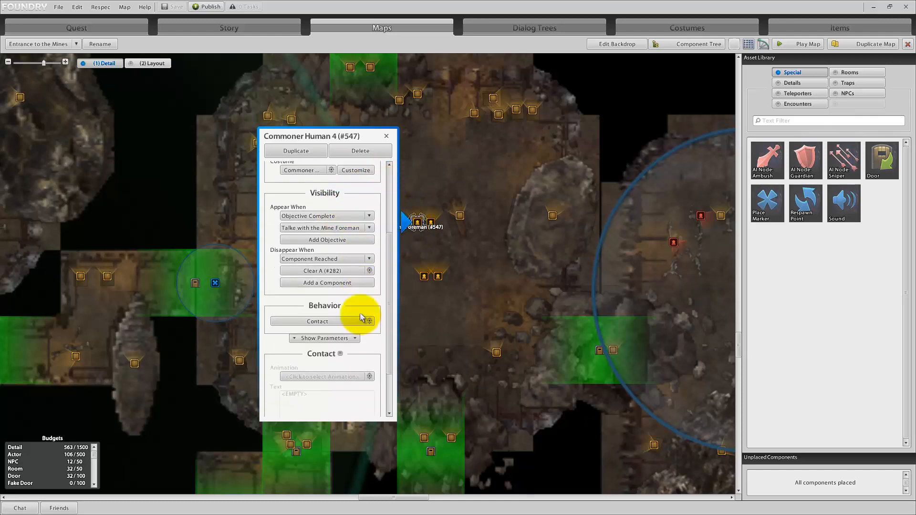
pyautogui.scroll(-1, 359, 316)
pyautogui.scroll(1, 378, 266)
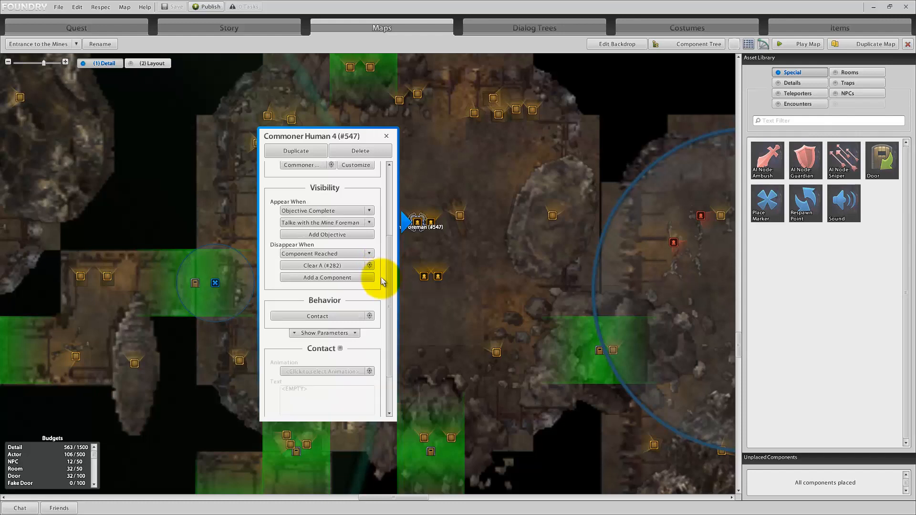
pyautogui.scroll(-1, 378, 266)
pyautogui.scroll(4, 366, 253)
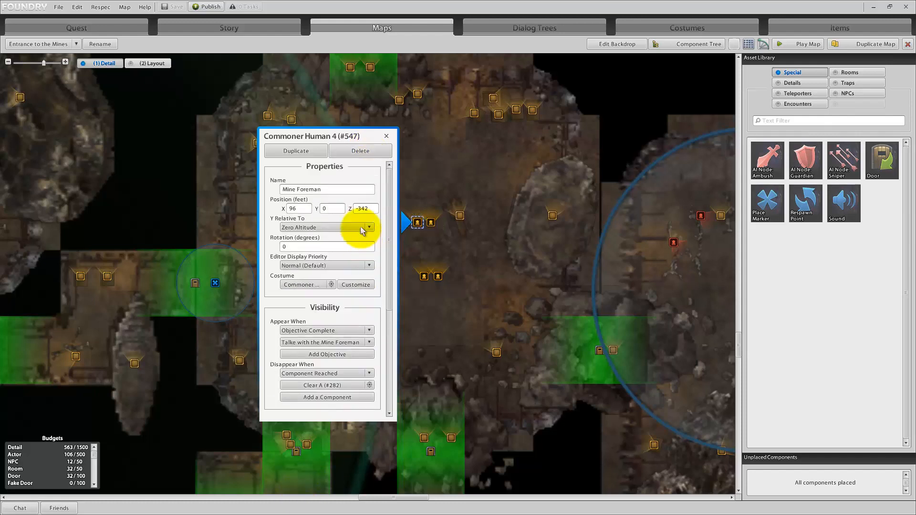
pyautogui.click(387, 137)
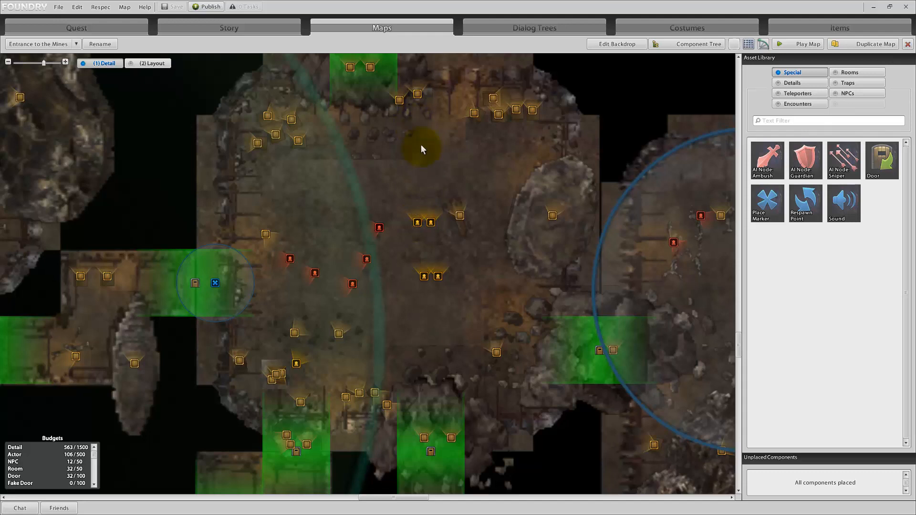
# Step: Examine the second Guard Captain's (#544) patrol path and its appear, disappear and behavior settings
pyautogui.click(424, 275)
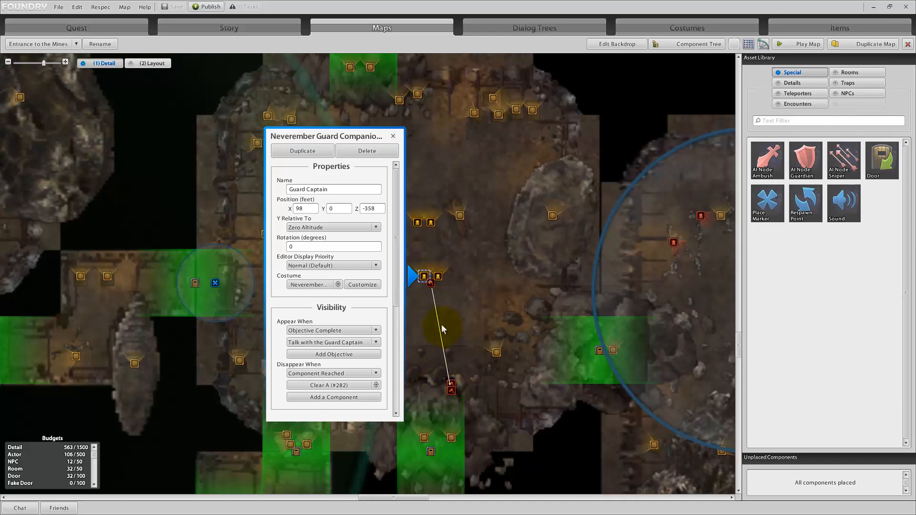
pyautogui.click(445, 339)
pyautogui.scroll(-5, 405, 310)
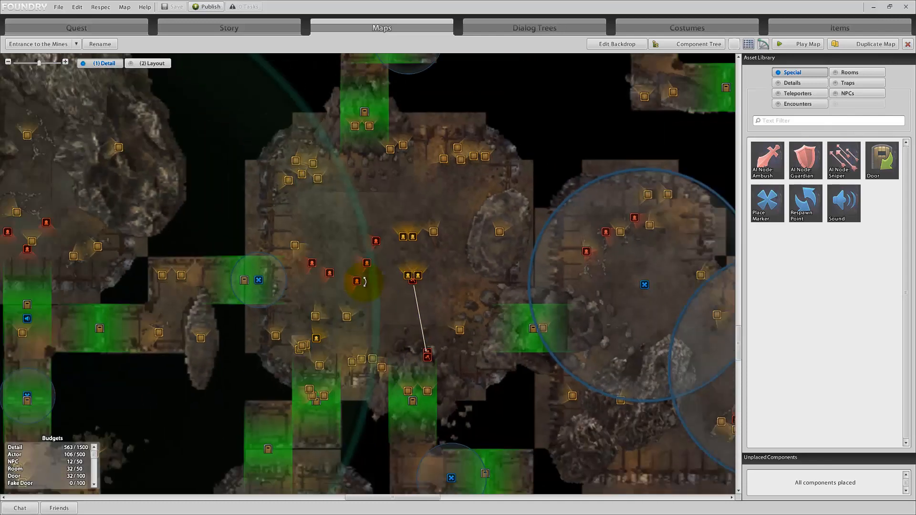
pyautogui.scroll(2, 416, 306)
pyautogui.scroll(3, 416, 312)
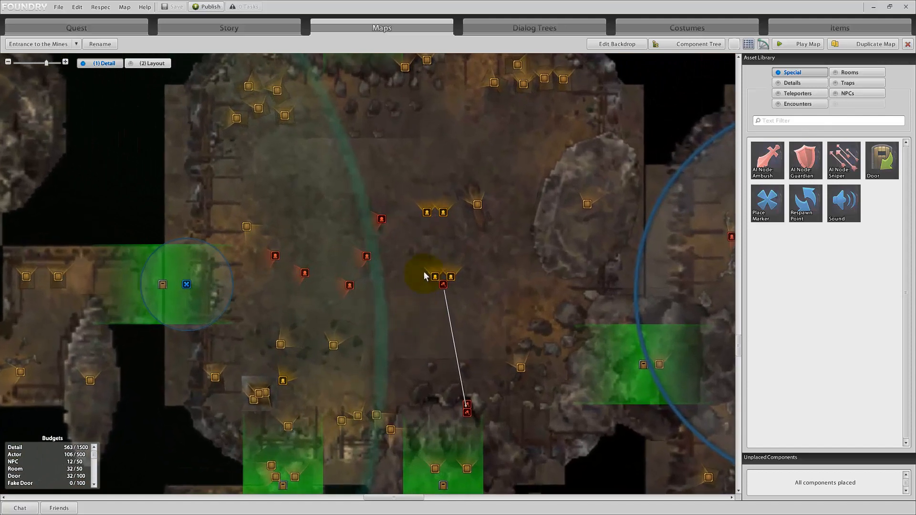
pyautogui.click(434, 276)
pyautogui.scroll(-3, 353, 353)
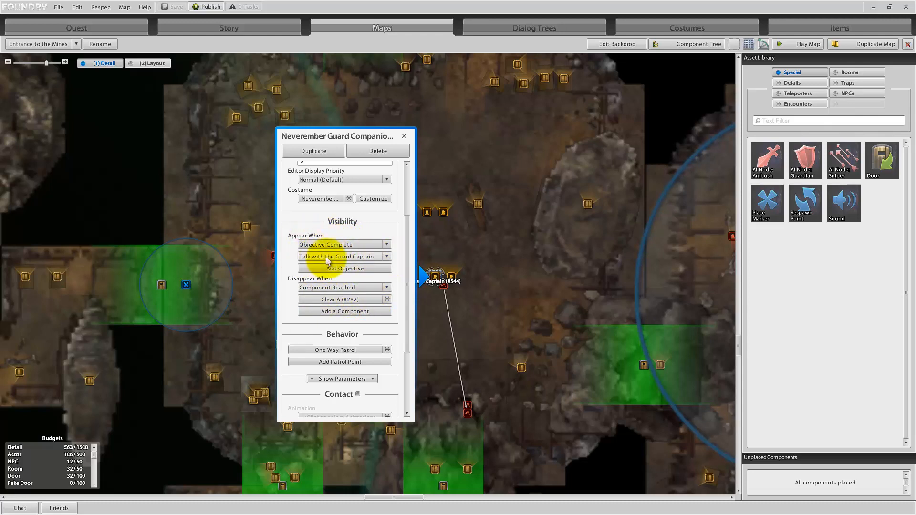
# Step: Check the objective that triggers the second Mine Foreman (#547) to appear, leaving the selection as is
pyautogui.click(436, 213)
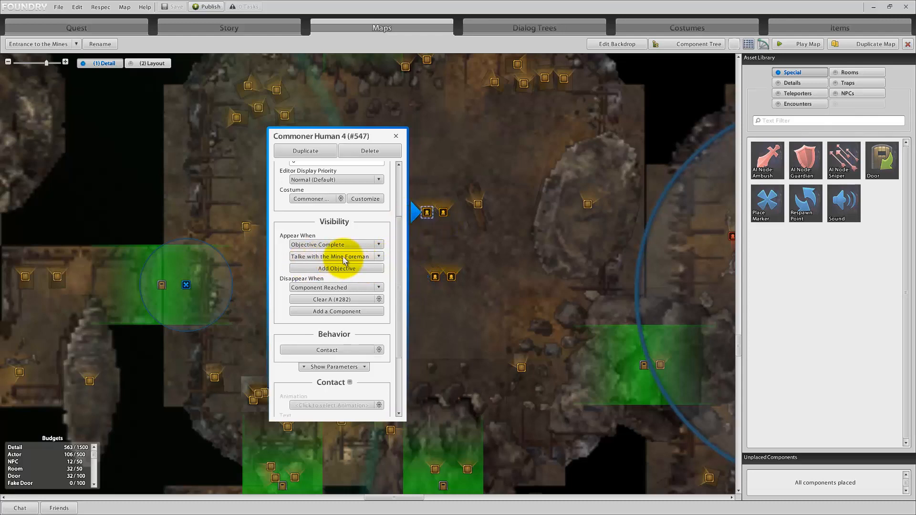
pyautogui.click(319, 259)
pyautogui.click(364, 231)
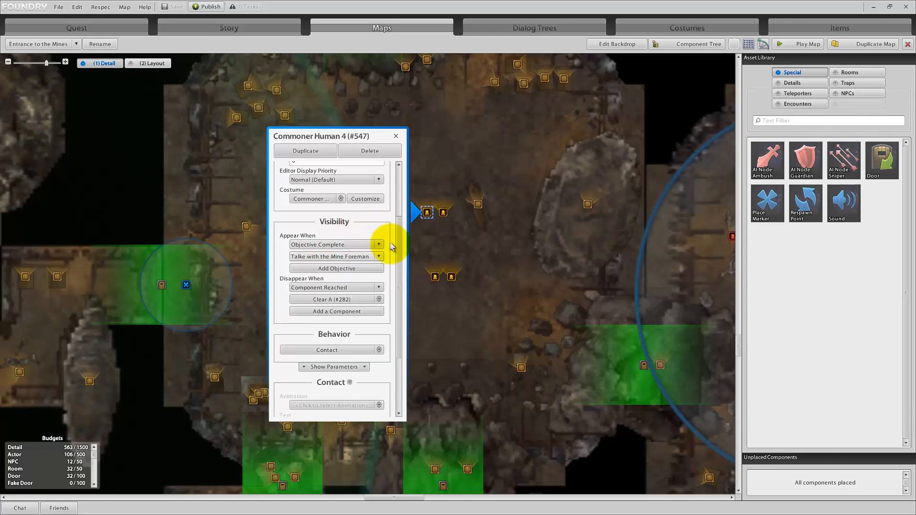
# Step: Correct the quest text of the Mine Foreman dialog objective to "Talk with the Mine Foreman"
pyautogui.click(262, 28)
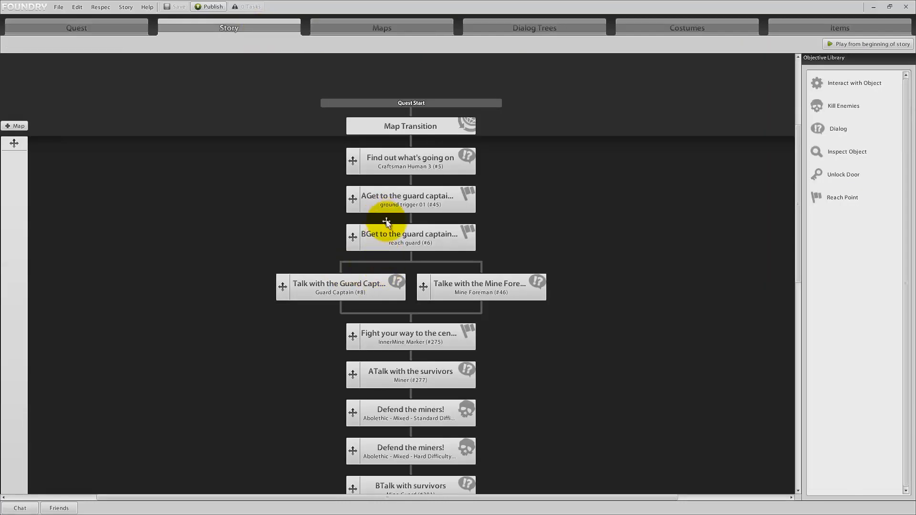
pyautogui.click(437, 287)
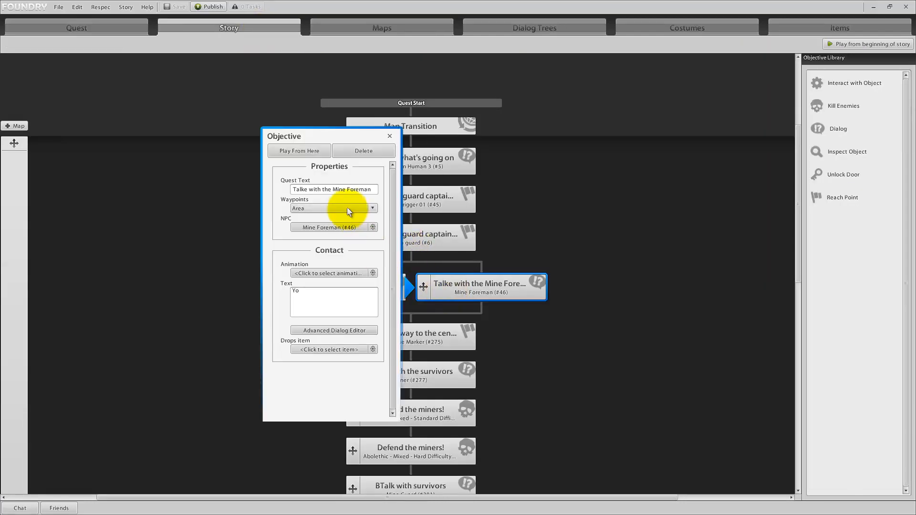
pyautogui.click(307, 189)
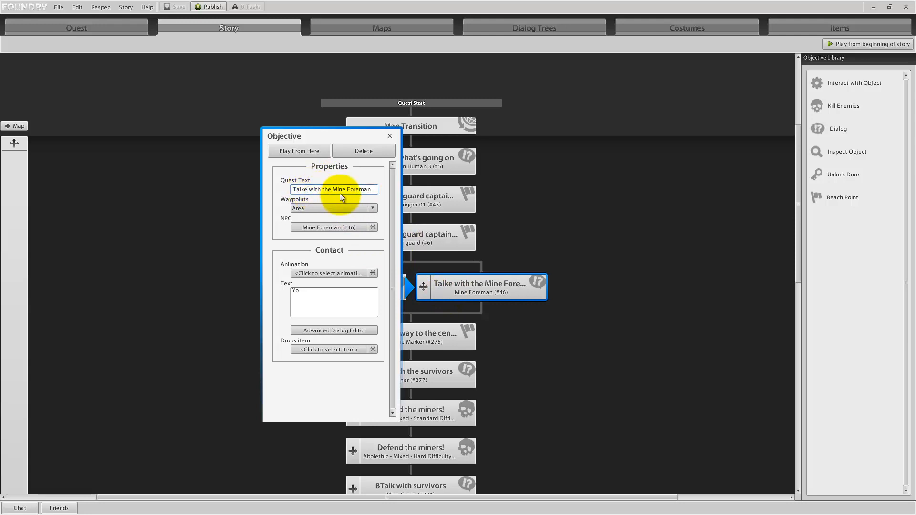
pyautogui.press('BackSpace')
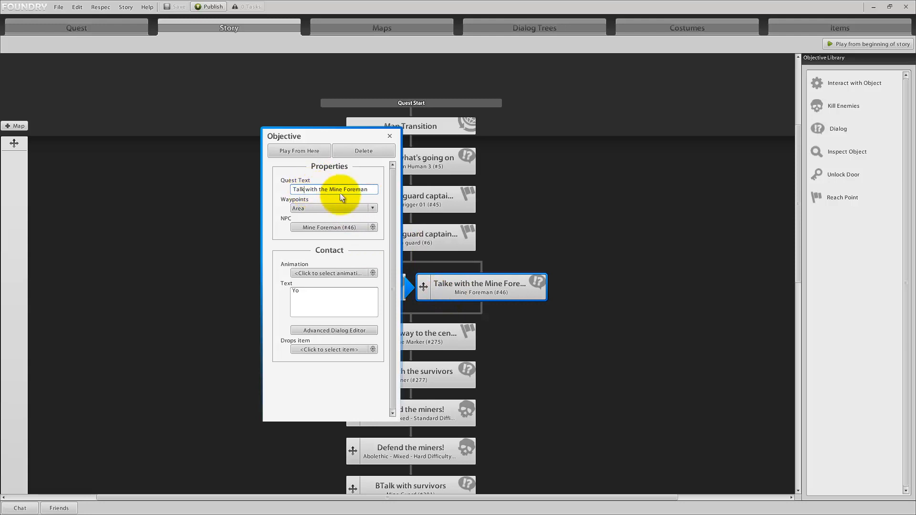
pyautogui.click(390, 136)
# Step: Recheck when the original Mine Foreman (#46) appears and disappears on the map
pyautogui.click(375, 23)
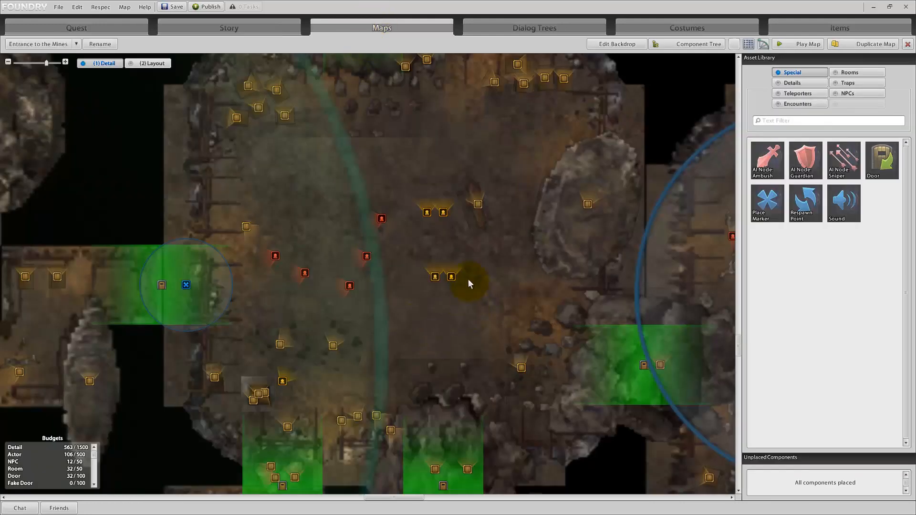
pyautogui.click(441, 214)
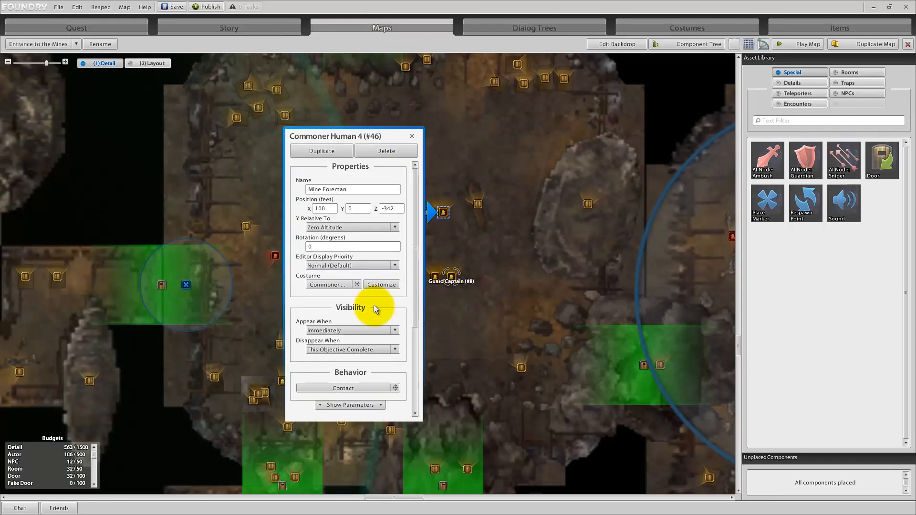
pyautogui.click(477, 331)
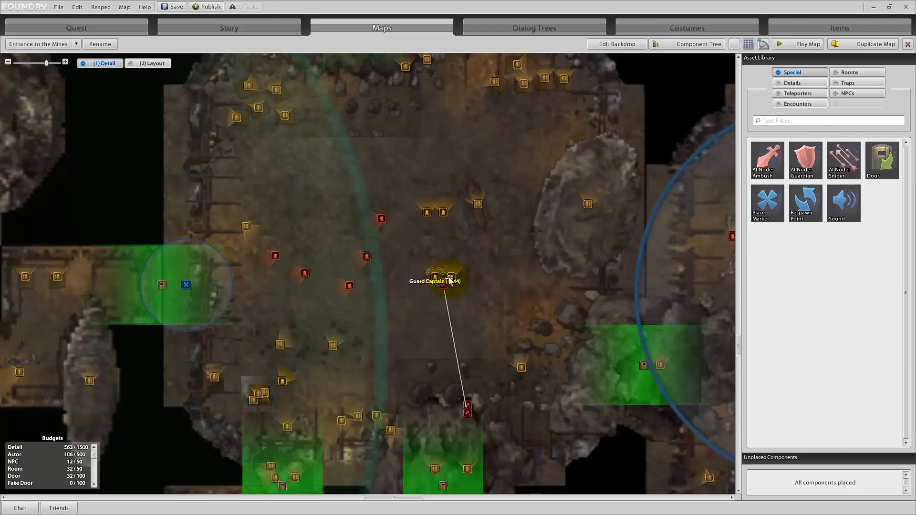
# Step: Stack the two Guard Captain NPCs on one spot and the two Mine Foreman NPCs on another in the central chamber
pyautogui.moveTo(437, 281); pyautogui.dragTo(443, 275)
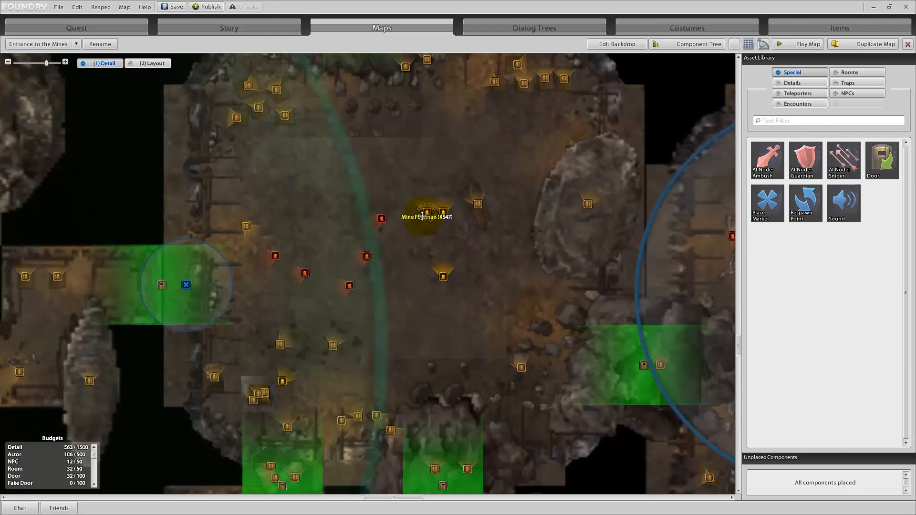
pyautogui.moveTo(428, 214)
pyautogui.mouseDown()
pyautogui.moveTo(447, 223)
pyautogui.moveTo(440, 220)
pyautogui.moveTo(455, 211)
pyautogui.moveTo(450, 223)
pyautogui.mouseUp()
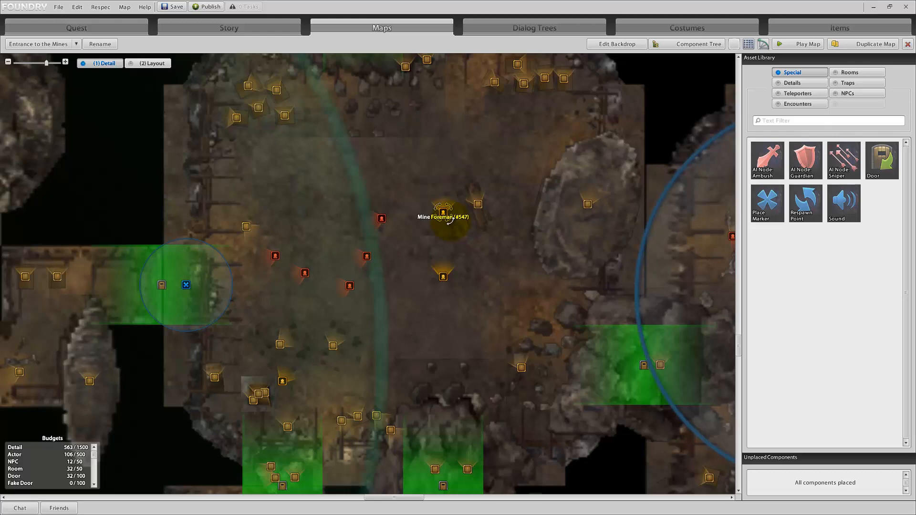
# Step: Inspect the Clear C, Clear B and Clear A place markers in the chambers east of the central chamber
pyautogui.scroll(-2, 453, 228)
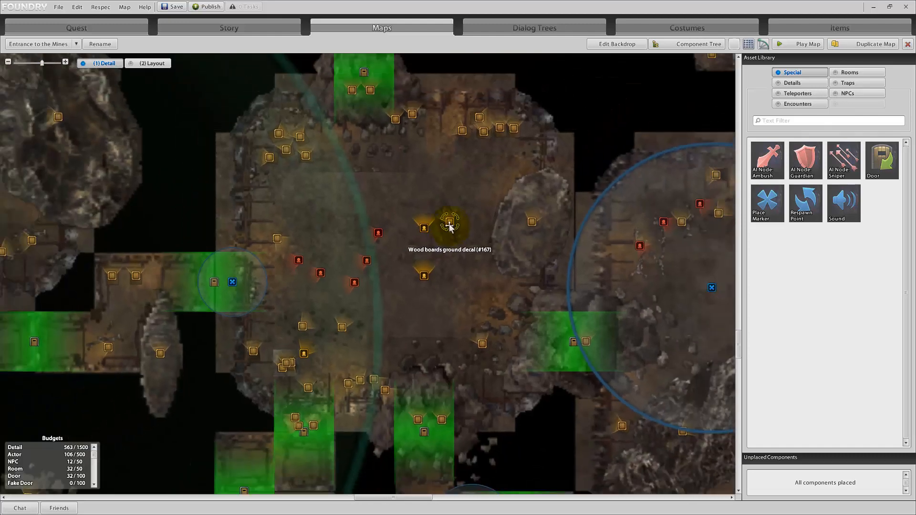
pyautogui.scroll(-4, 422, 317)
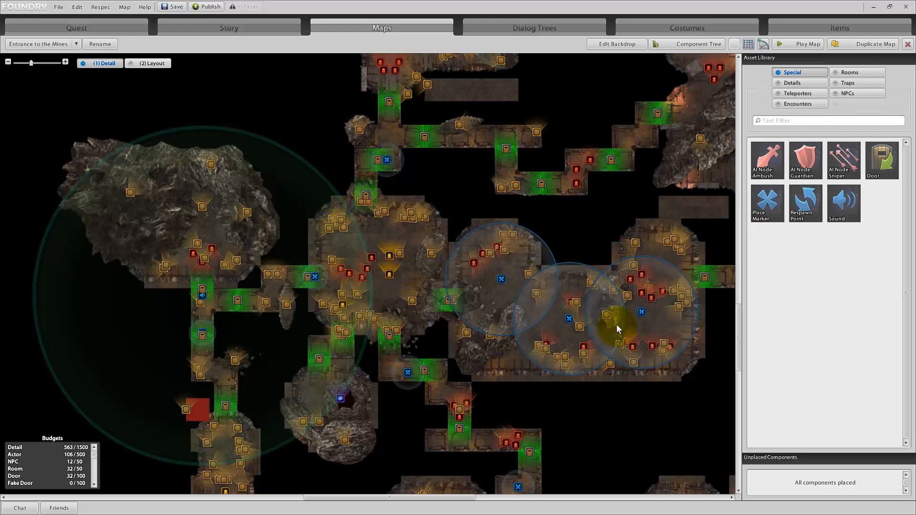
pyautogui.click(499, 281)
pyautogui.doubleClick(569, 318)
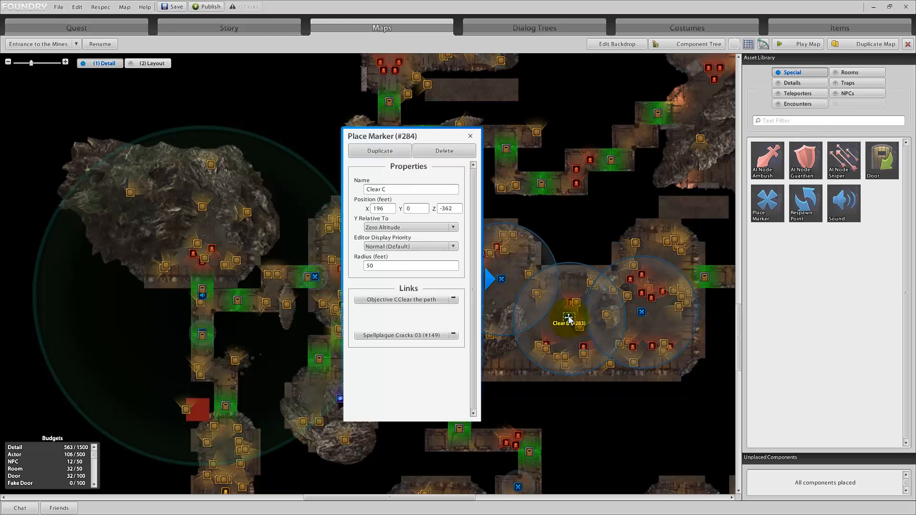
pyautogui.doubleClick(640, 312)
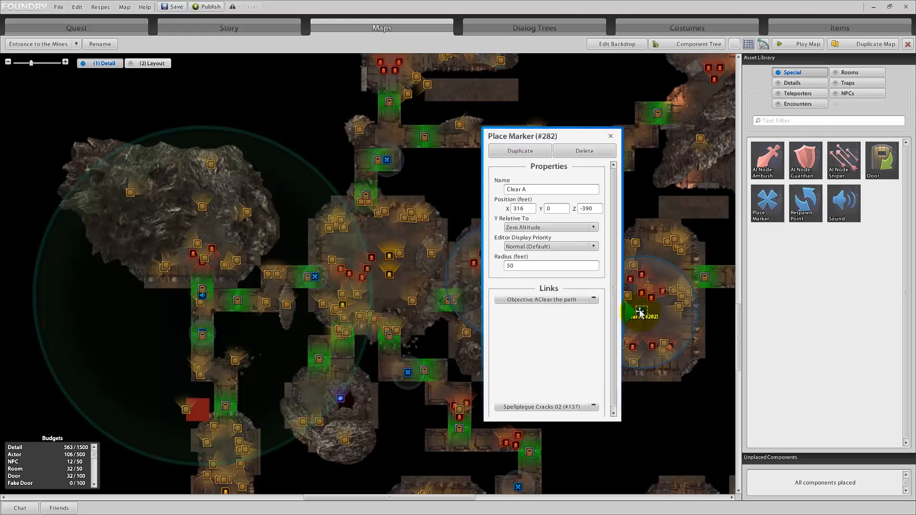
pyautogui.click(610, 137)
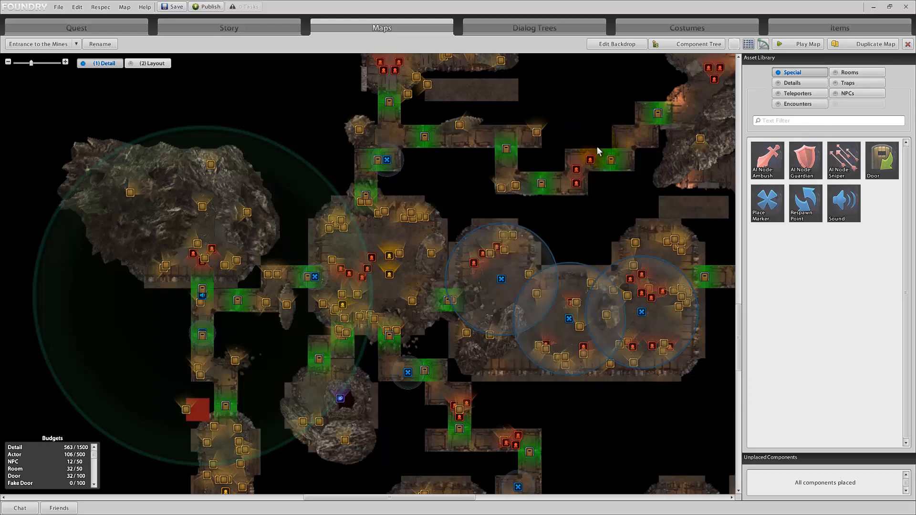
# Step: Inspect the Miner Collapse place marker north of the central chamber and the visibility conditions of the MineBlockGuardTrigger rubble
pyautogui.doubleClick(386, 166)
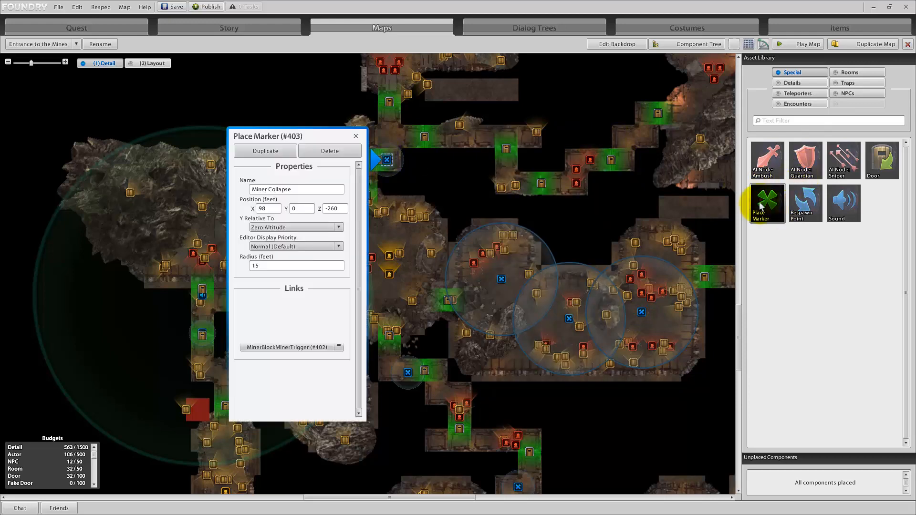
pyautogui.click(760, 206)
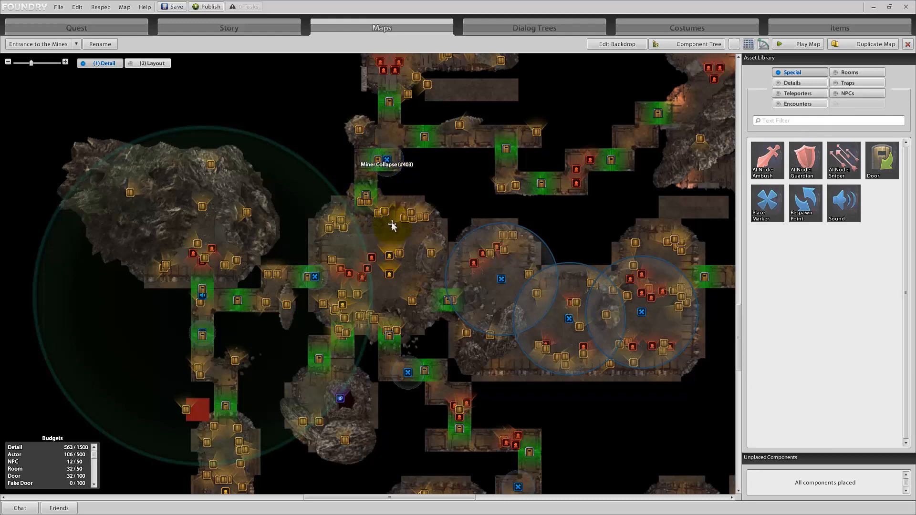
pyautogui.click(360, 204)
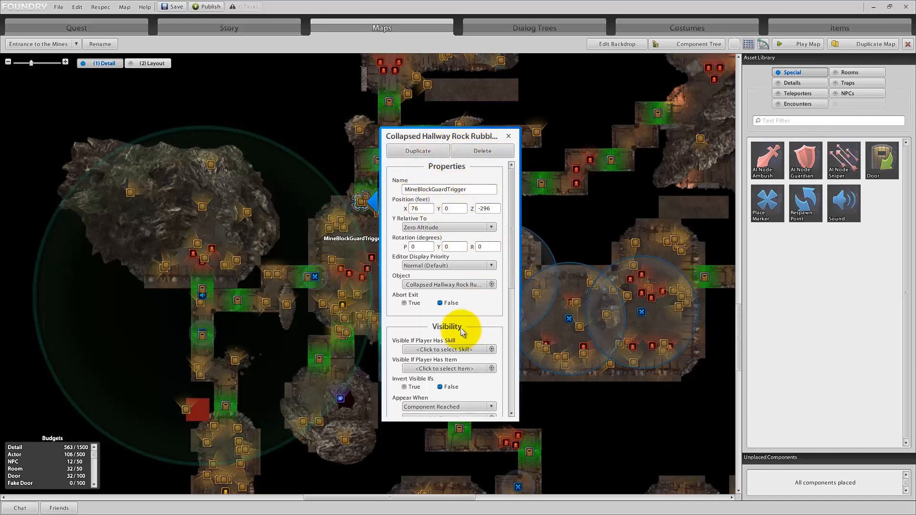
pyautogui.scroll(-1, 457, 333)
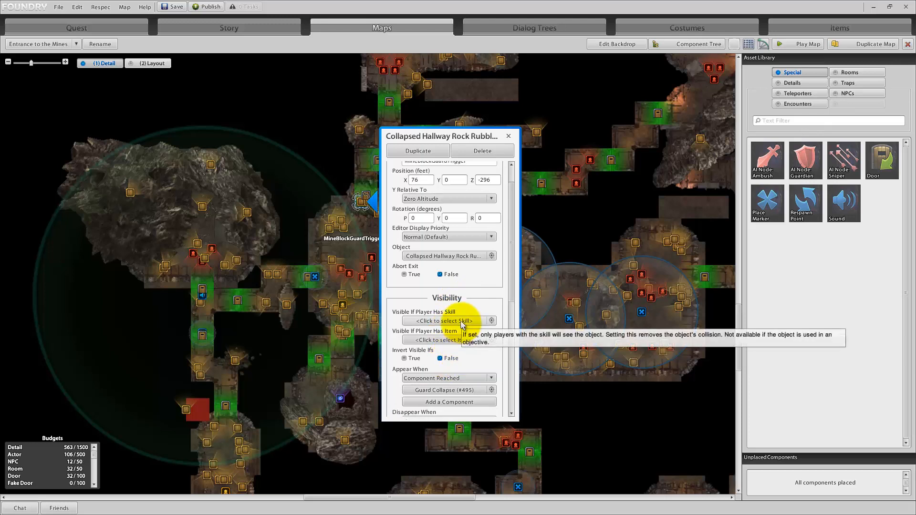
pyautogui.scroll(-2, 465, 286)
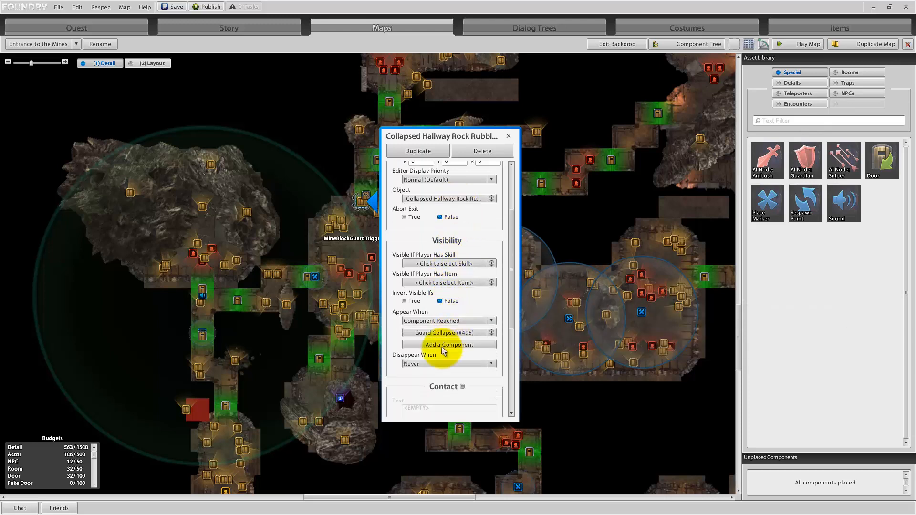
# Step: Inspect the visibility conditions of the MinerBlockMinerTrigger rubble north of the central chamber
pyautogui.click(508, 137)
pyautogui.click(371, 202)
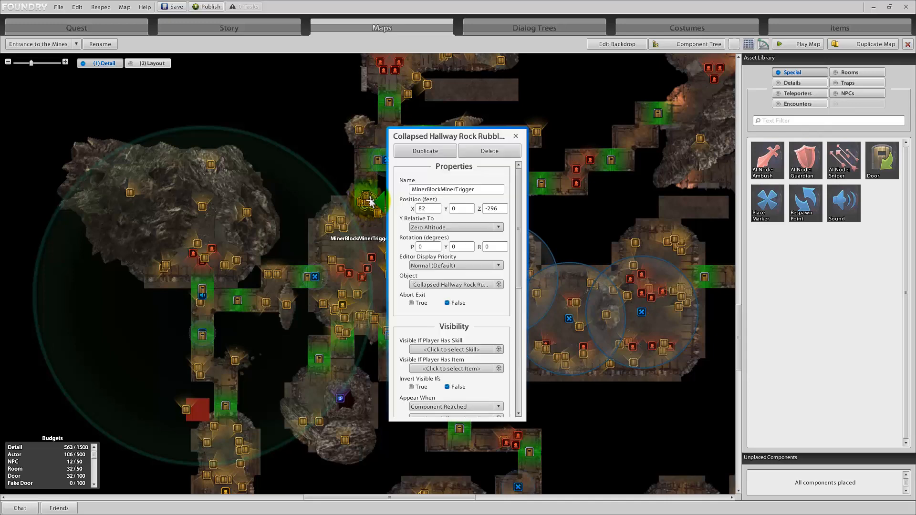
pyautogui.click(479, 191)
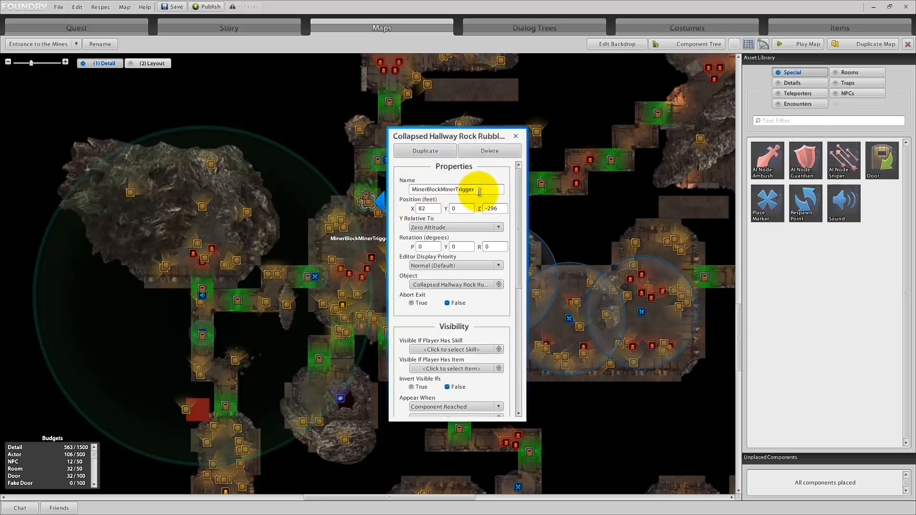
pyautogui.scroll(-6, 475, 200)
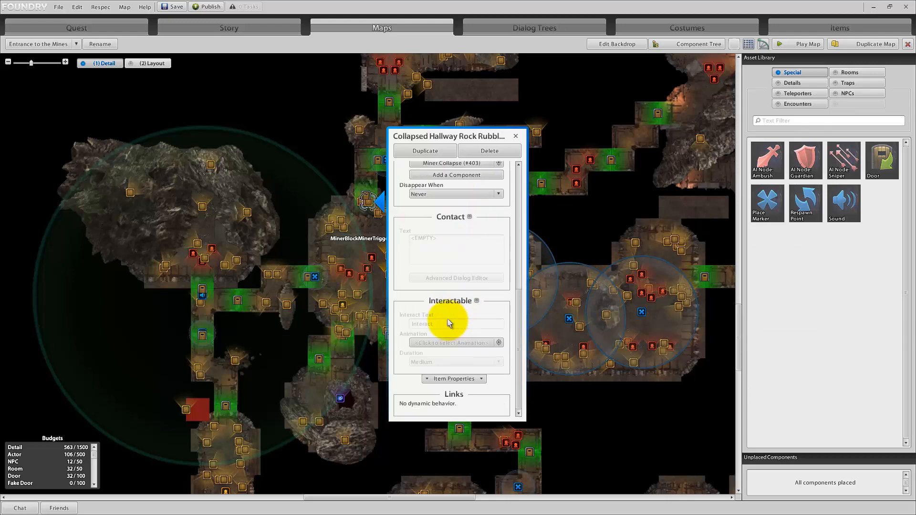
pyautogui.scroll(3, 445, 317)
pyautogui.scroll(1, 450, 322)
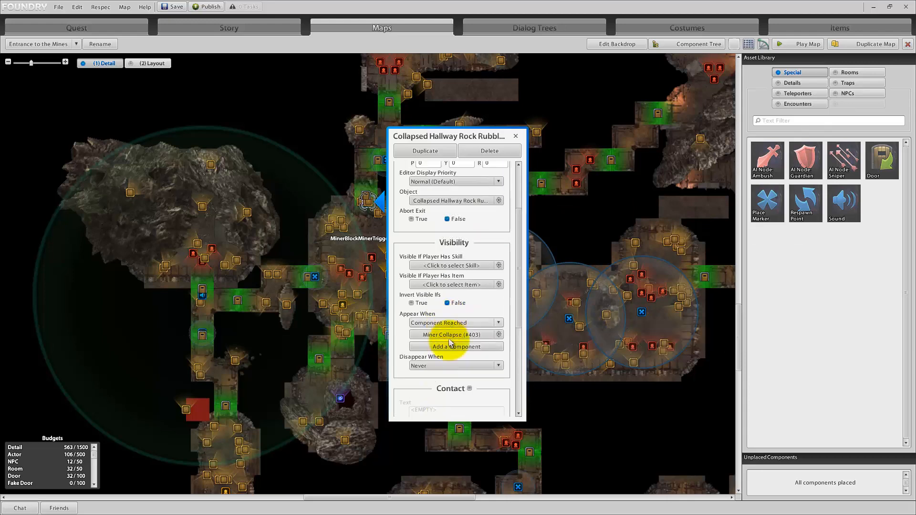
pyautogui.click(514, 137)
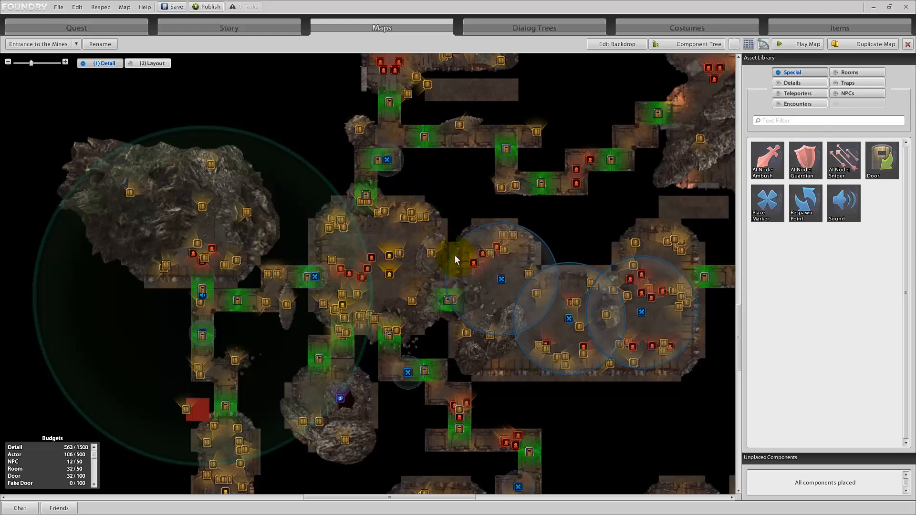
# Step: Examine the far-eastern chamber and the routes leading to it, and inspect the Guard Collapse place marker south of the central chamber
pyautogui.scroll(-2, 453, 260)
pyautogui.moveTo(573, 348); pyautogui.dragTo(505, 325)
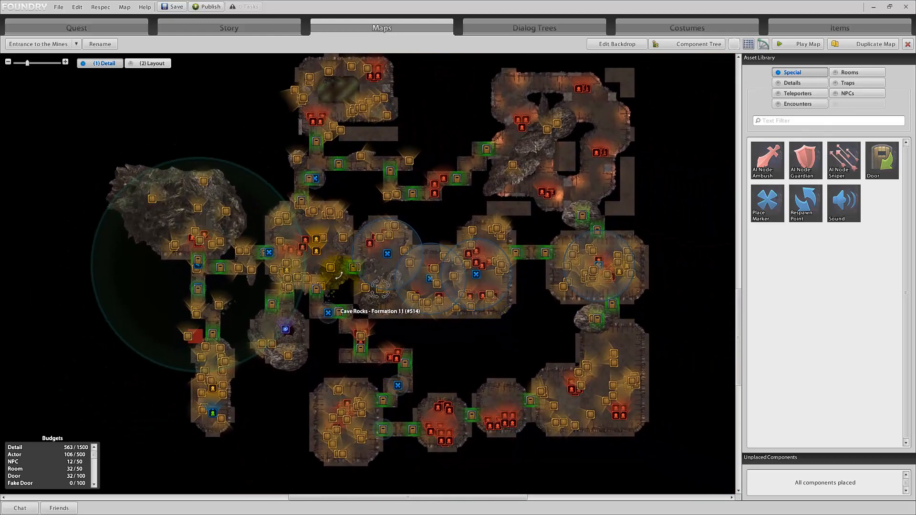
pyautogui.click(365, 495)
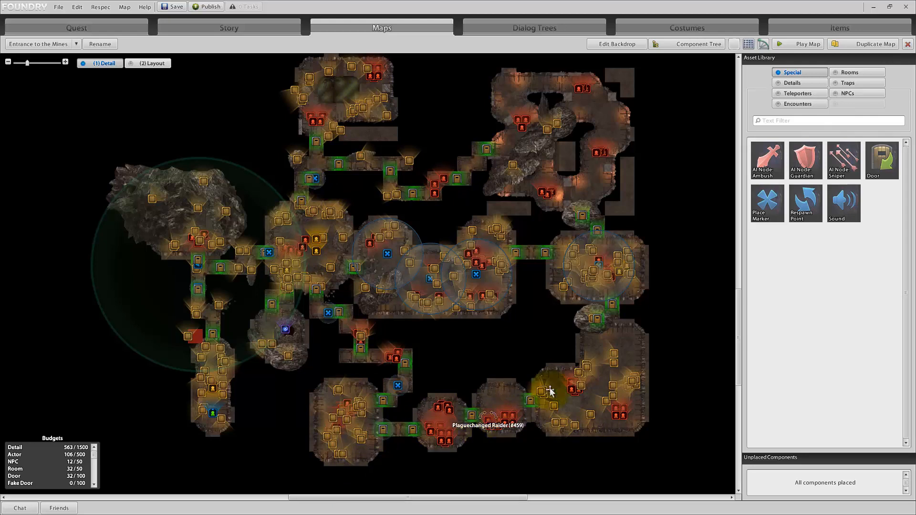
pyautogui.scroll(1, 650, 374)
pyautogui.scroll(3, 639, 365)
pyautogui.moveTo(630, 355); pyautogui.dragTo(269, 368, button='right')
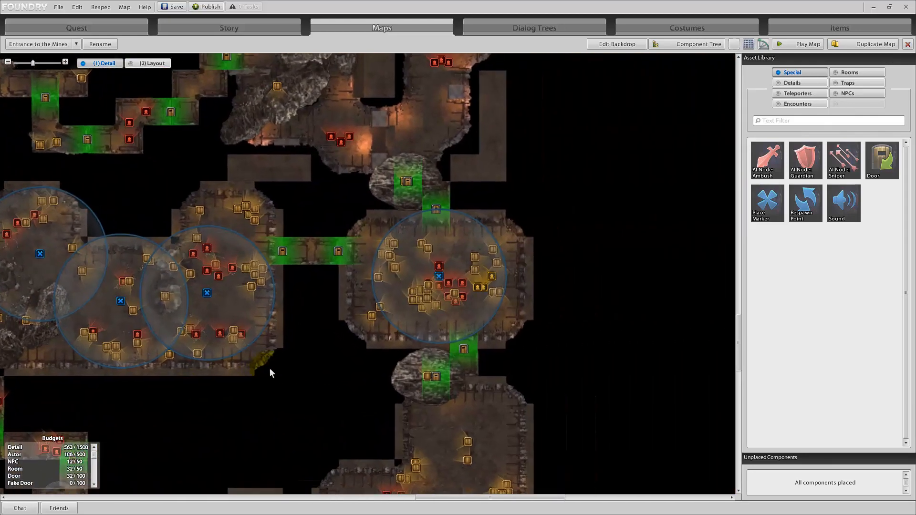
pyautogui.scroll(1, 339, 366)
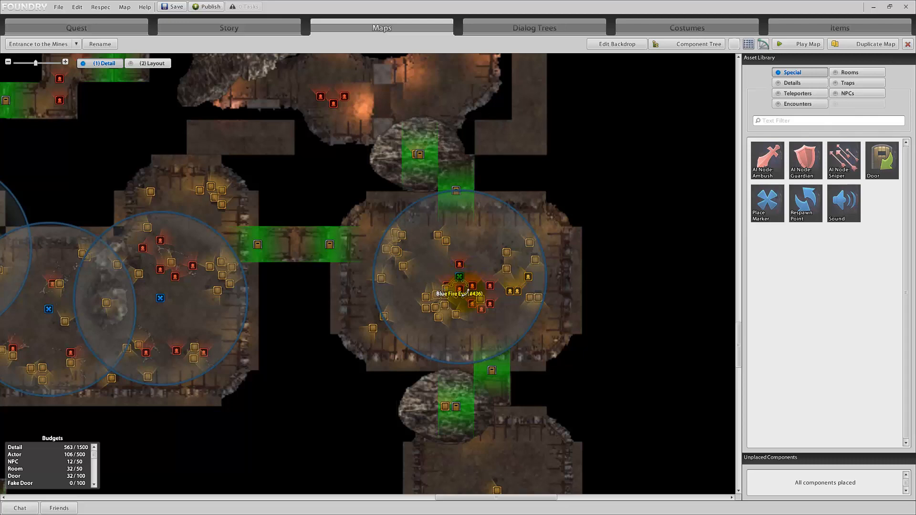
pyautogui.scroll(-4, 488, 291)
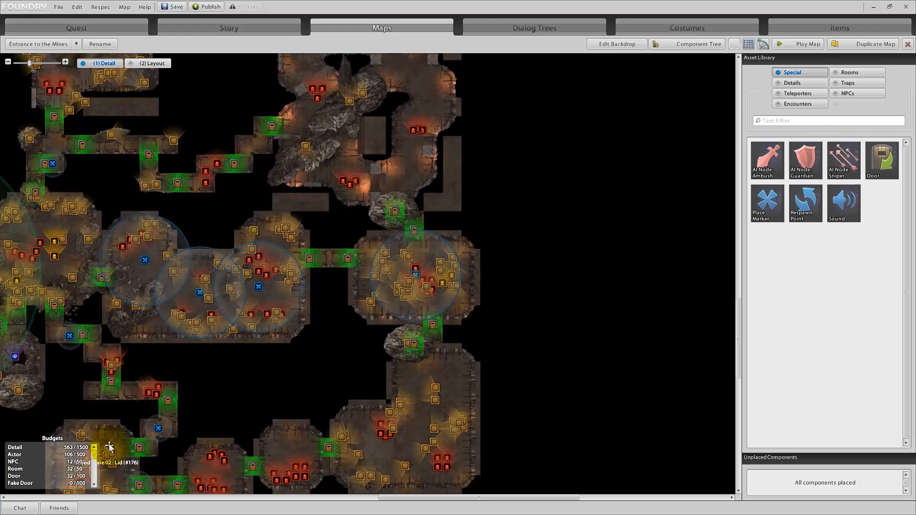
pyautogui.click(68, 333)
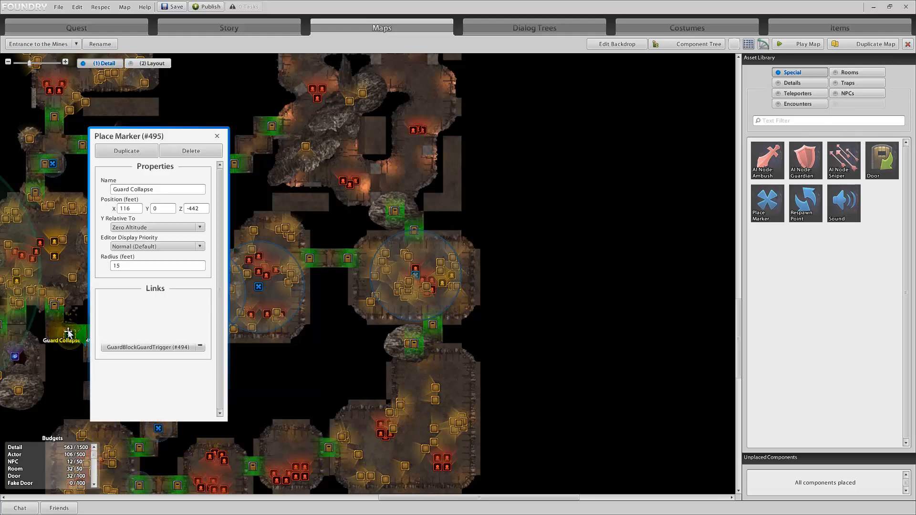
pyautogui.click(217, 137)
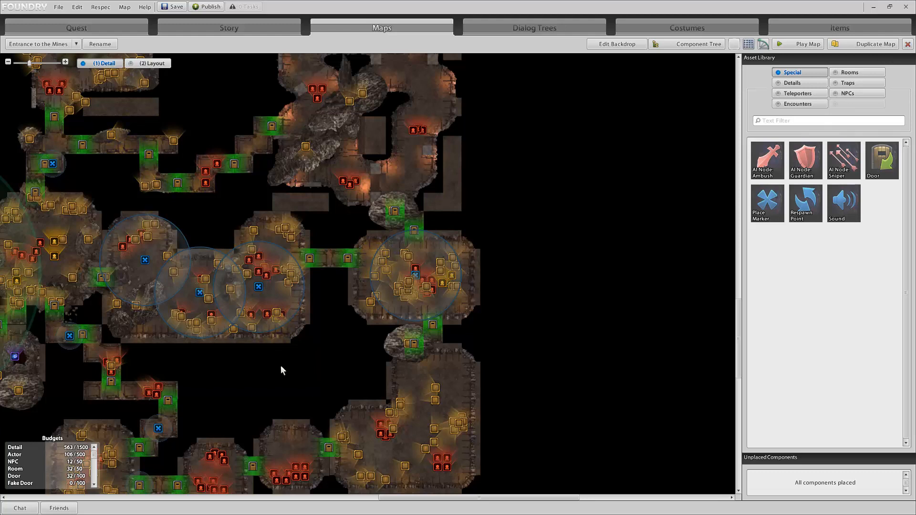
# Step: Check when the Cave Rocks - Boulder 05 (#500) at the south exit of the far-eastern chamber appears
pyautogui.click(395, 214)
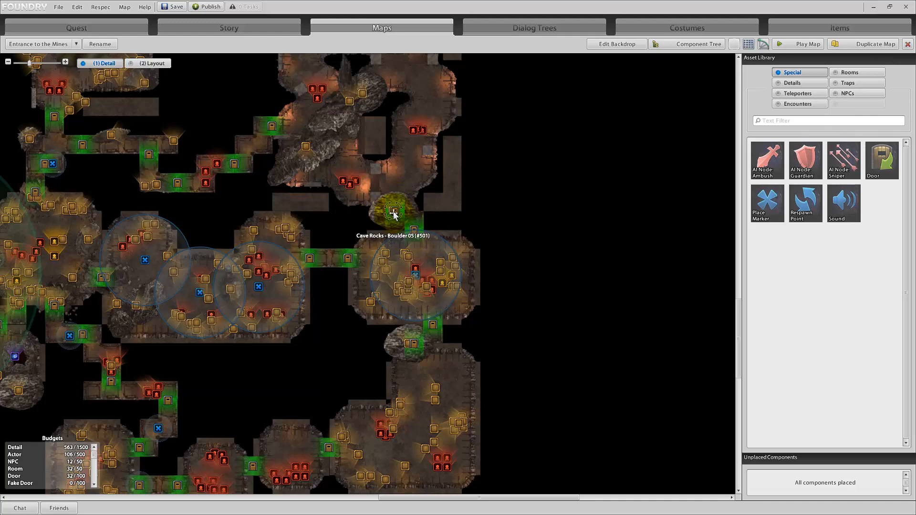
pyautogui.doubleClick(408, 345)
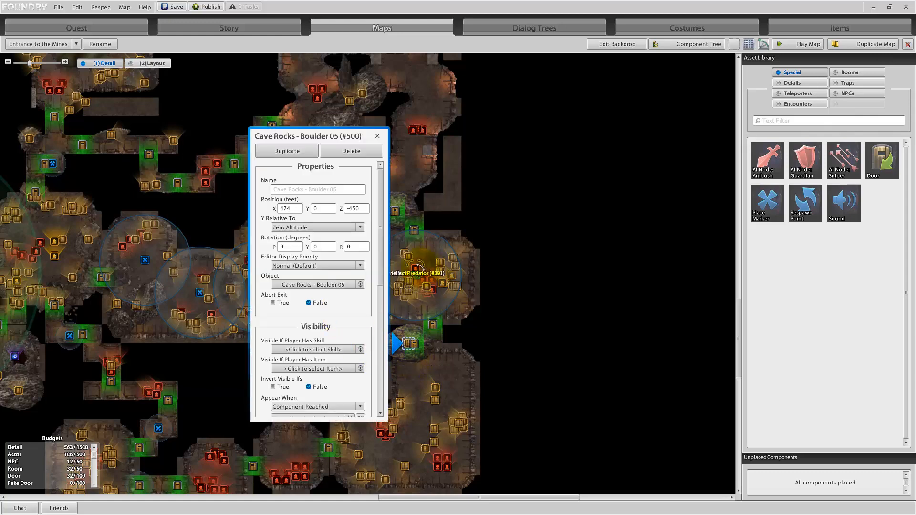
pyautogui.scroll(-3, 317, 348)
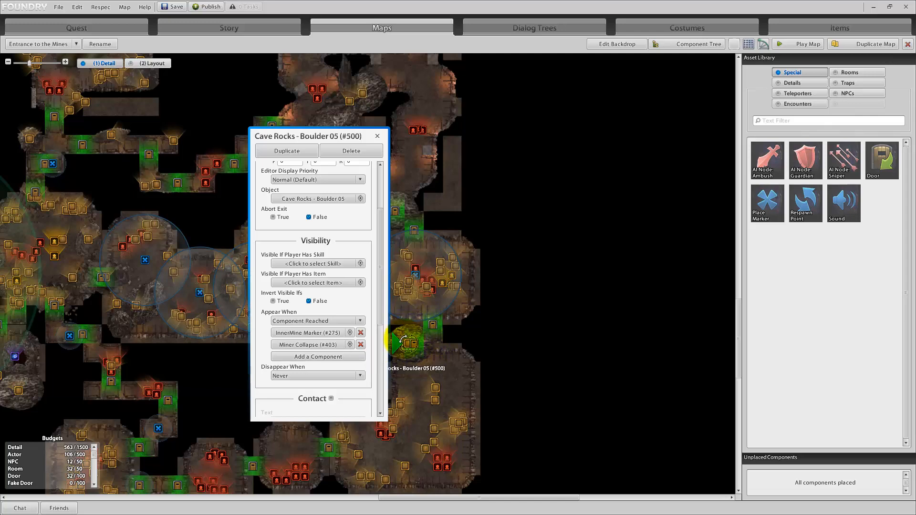
pyautogui.click(376, 136)
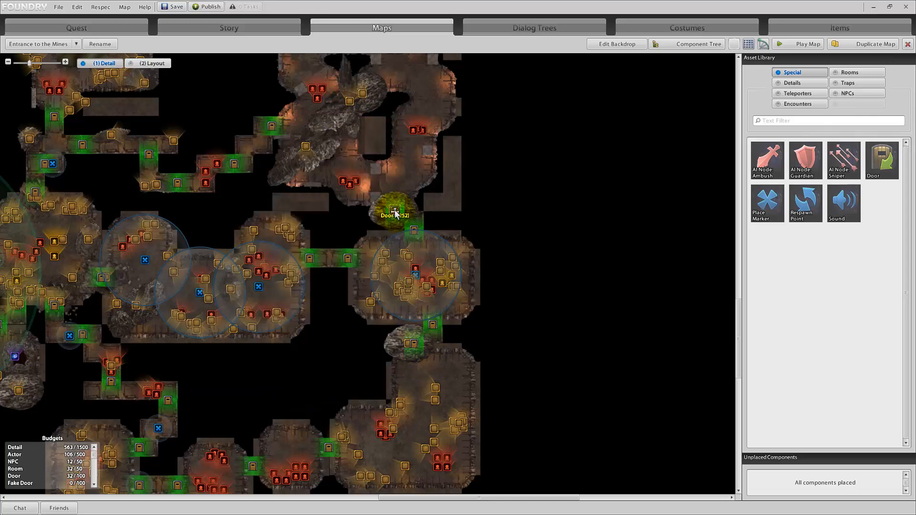
# Step: Check when the Cave Rocks - Boulder 05 (#501) at the north exit of the far-eastern chamber appears
pyautogui.click(395, 211)
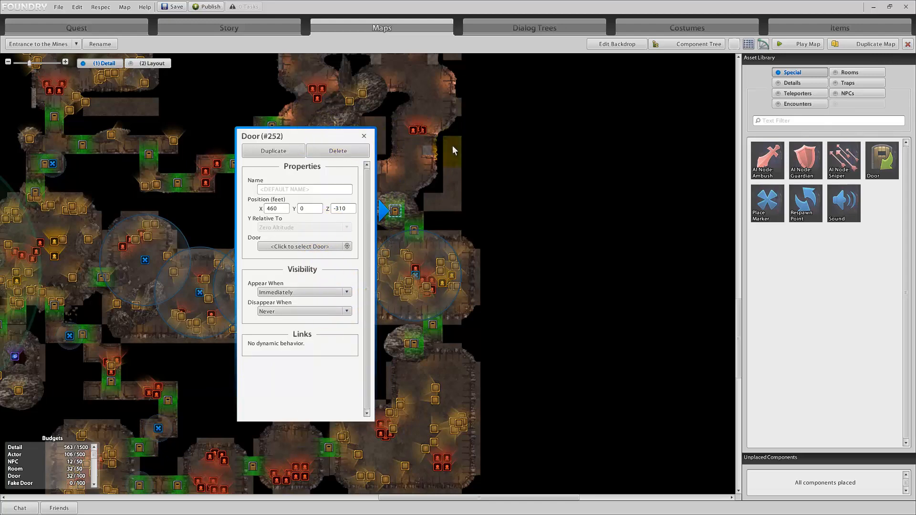
pyautogui.click(364, 136)
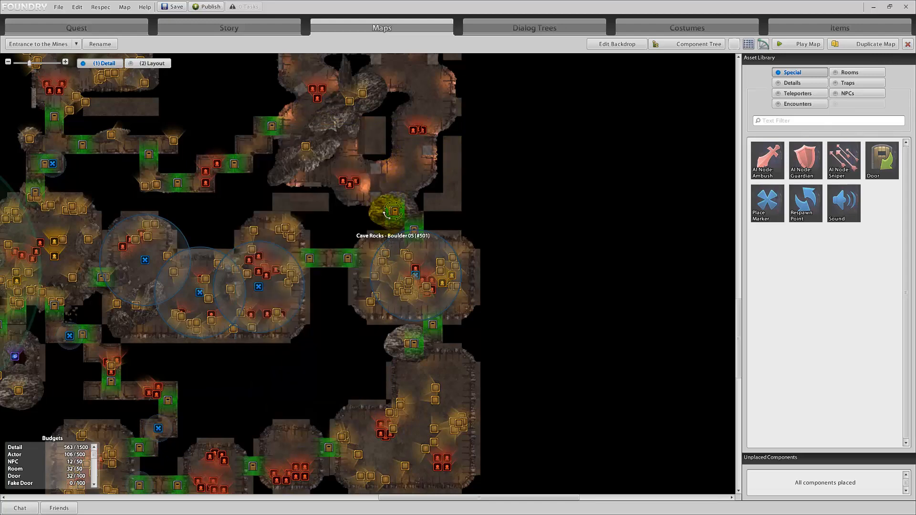
pyautogui.scroll(3, 388, 212)
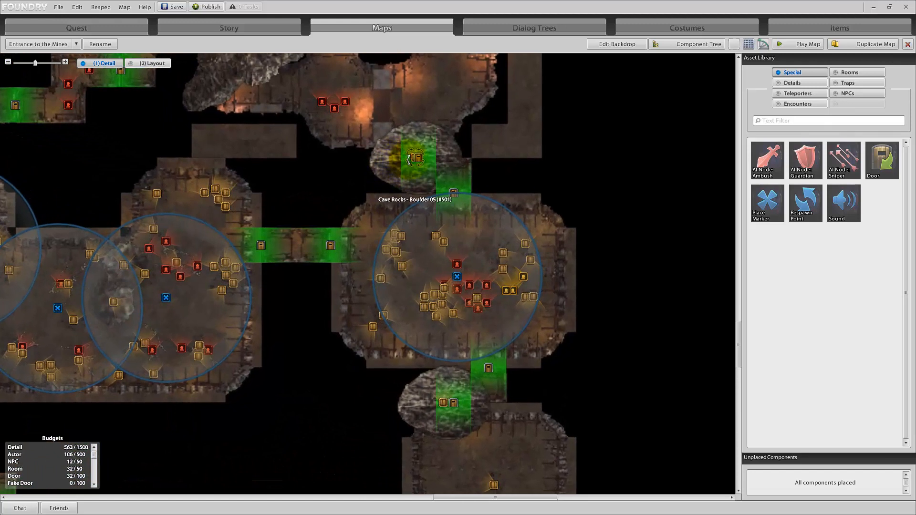
pyautogui.click(388, 209)
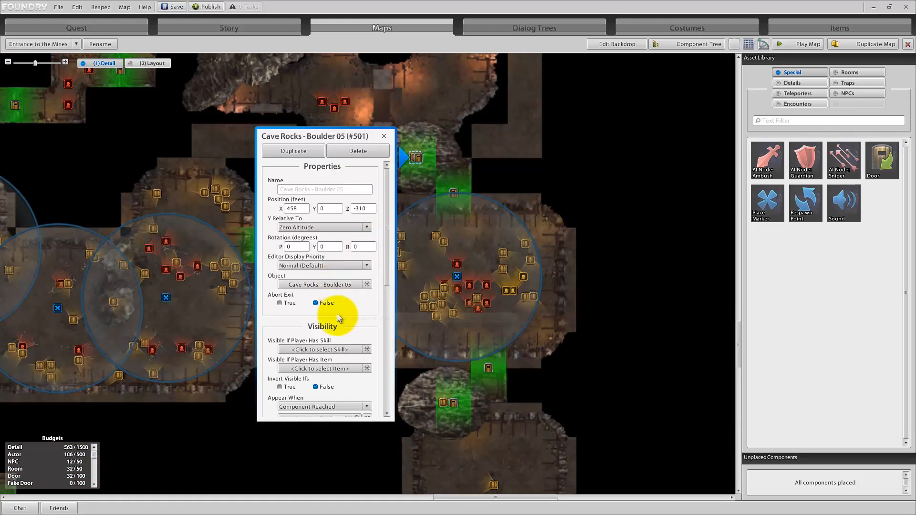
pyautogui.scroll(-3, 339, 315)
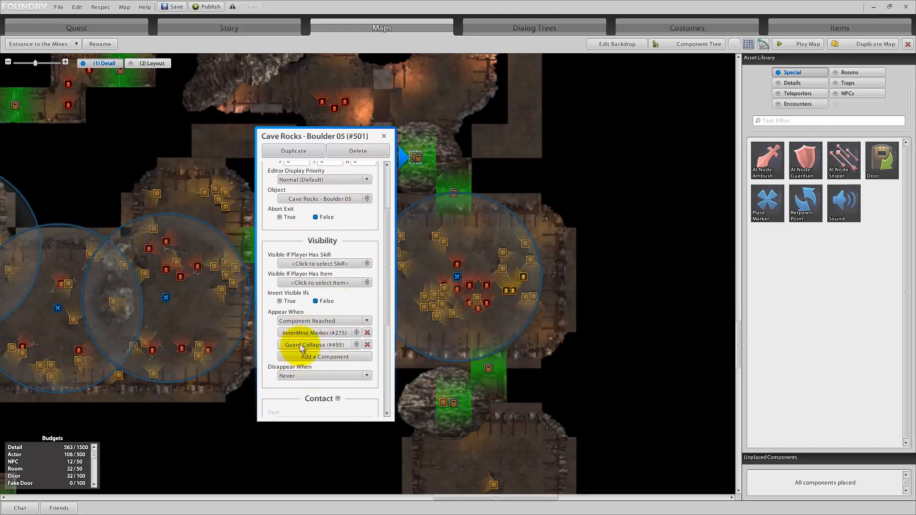
pyautogui.click(384, 137)
# Step: Review the overall mine layout with its branching routes, and glance at the quest's story objectives
pyautogui.scroll(-5, 345, 247)
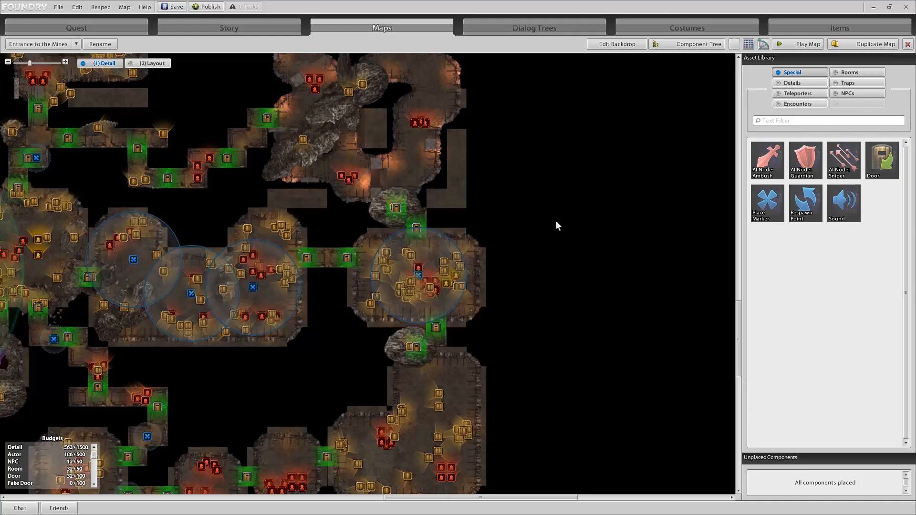
pyautogui.scroll(-2, 570, 229)
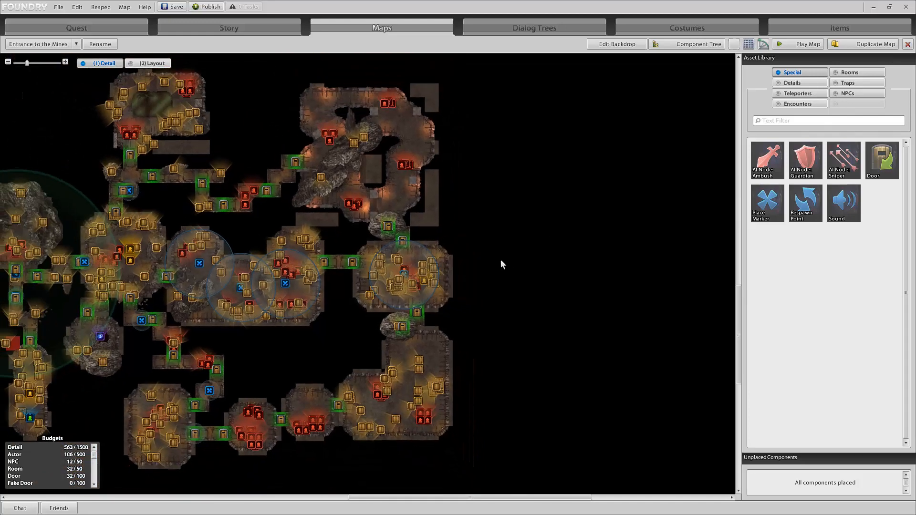
pyautogui.moveTo(538, 255); pyautogui.dragTo(628, 233)
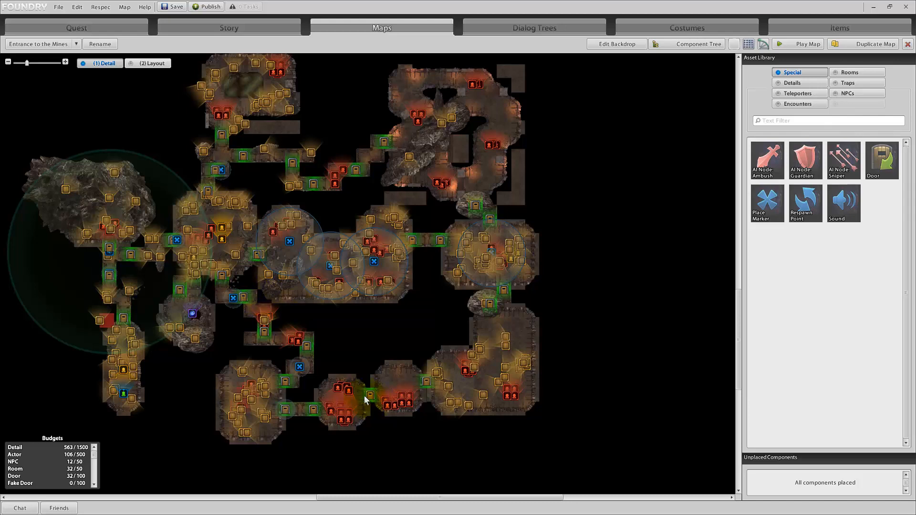
pyautogui.scroll(3, 520, 292)
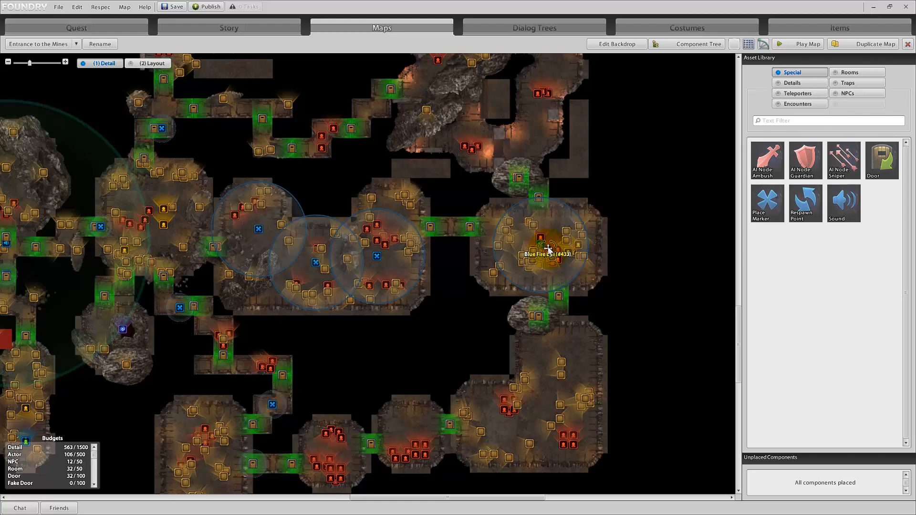
pyautogui.click(264, 32)
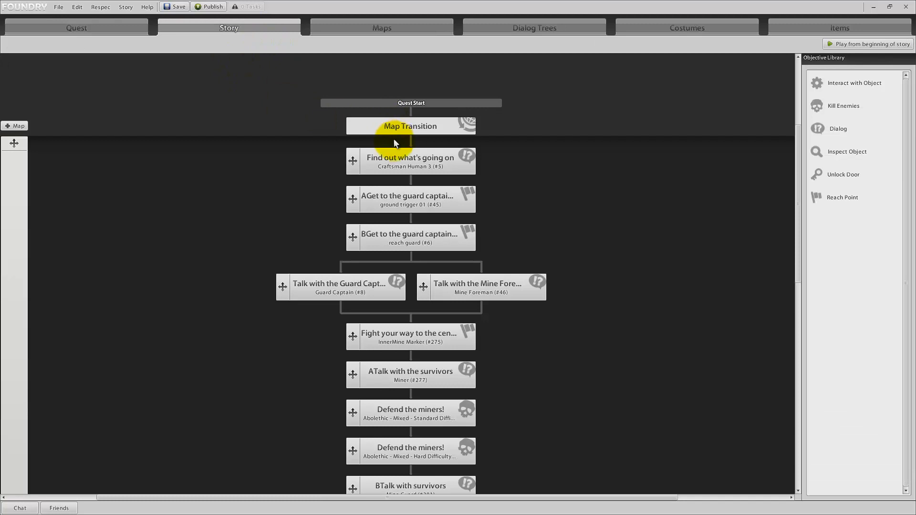
pyautogui.click(352, 29)
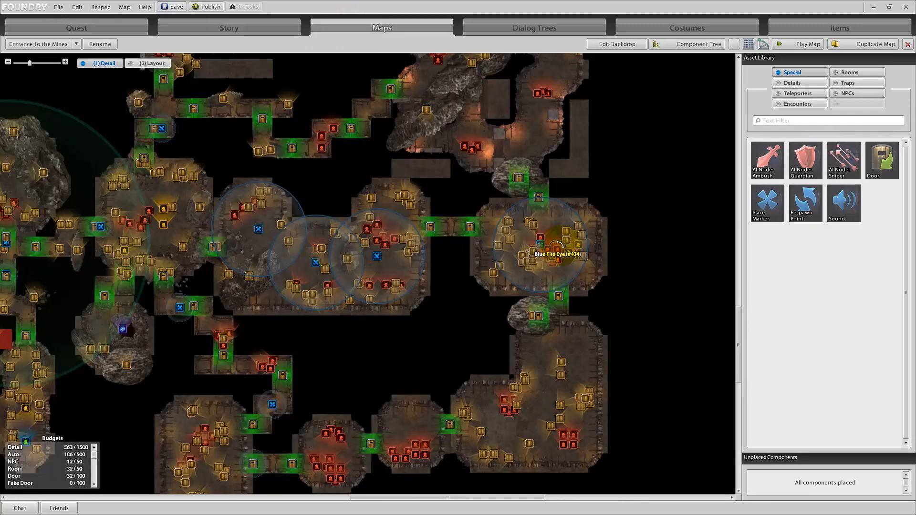
# Step: Inspect the visibility conditions and linked objective of Neverember Guard Companion 3 (#287) in the central chamber
pyautogui.moveTo(493, 273); pyautogui.dragTo(695, 257, button='right')
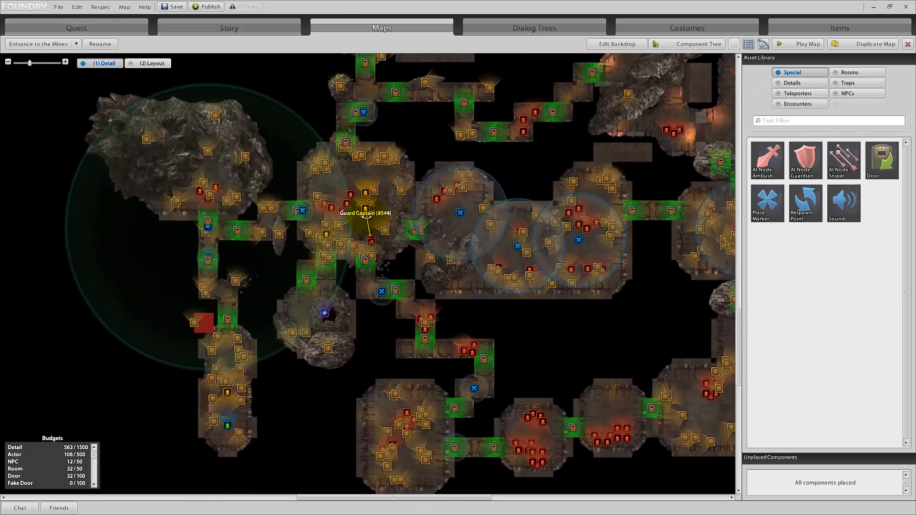
pyautogui.moveTo(364, 210); pyautogui.dragTo(482, 225, button='right')
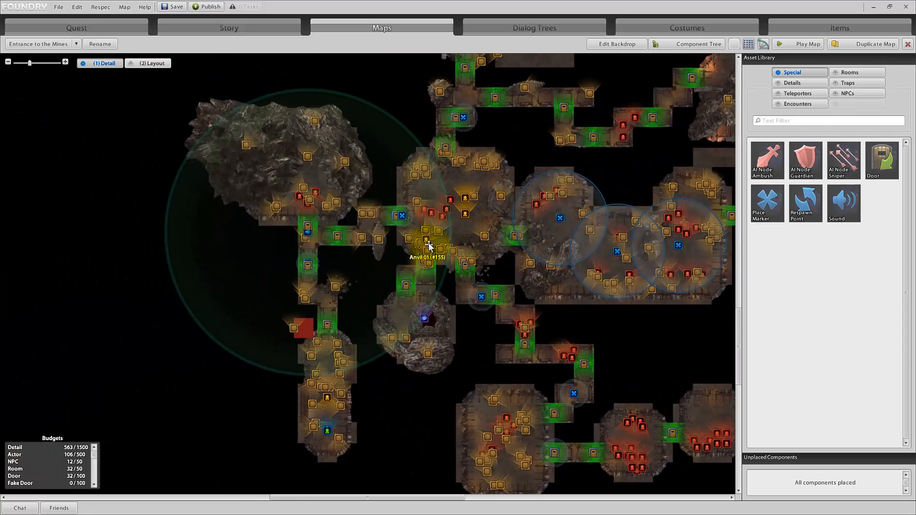
pyautogui.scroll(3, 405, 252)
pyautogui.moveTo(416, 260); pyautogui.dragTo(288, 358, button='right')
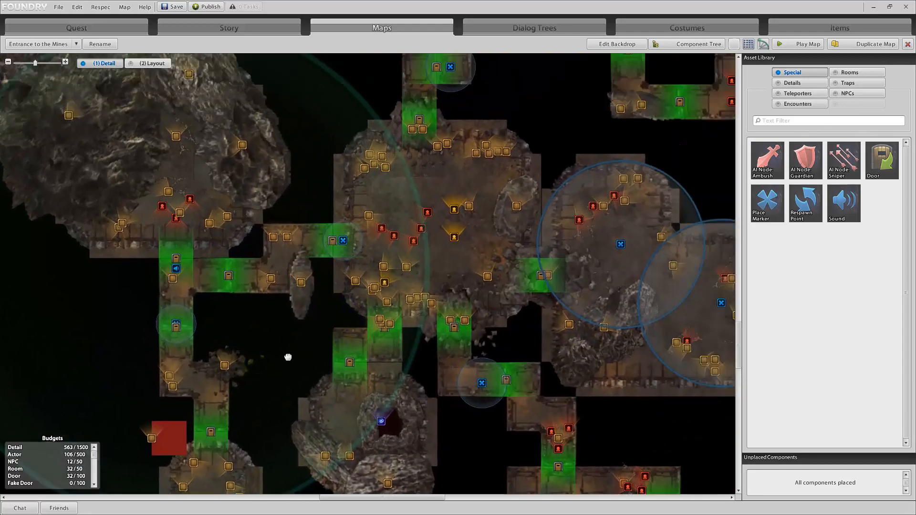
pyautogui.scroll(-1, 351, 298)
pyautogui.scroll(2, 353, 305)
pyautogui.scroll(1, 353, 305)
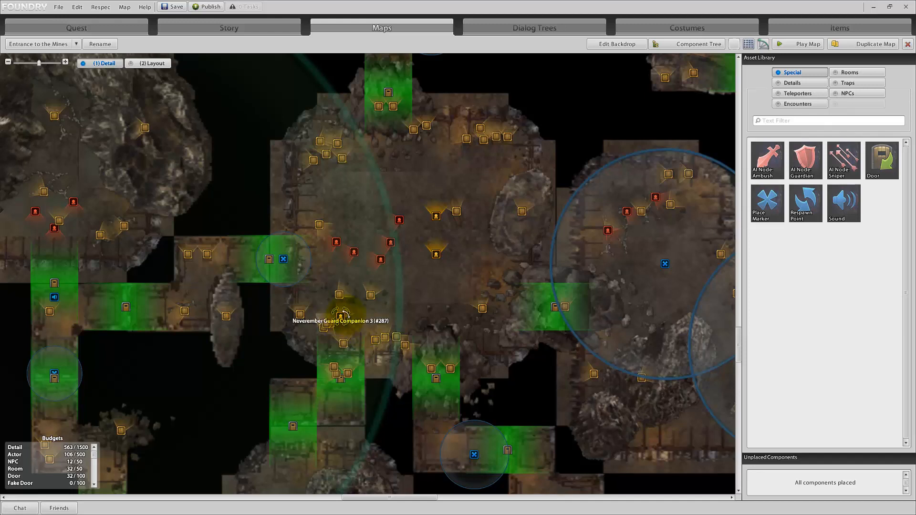
pyautogui.click(344, 315)
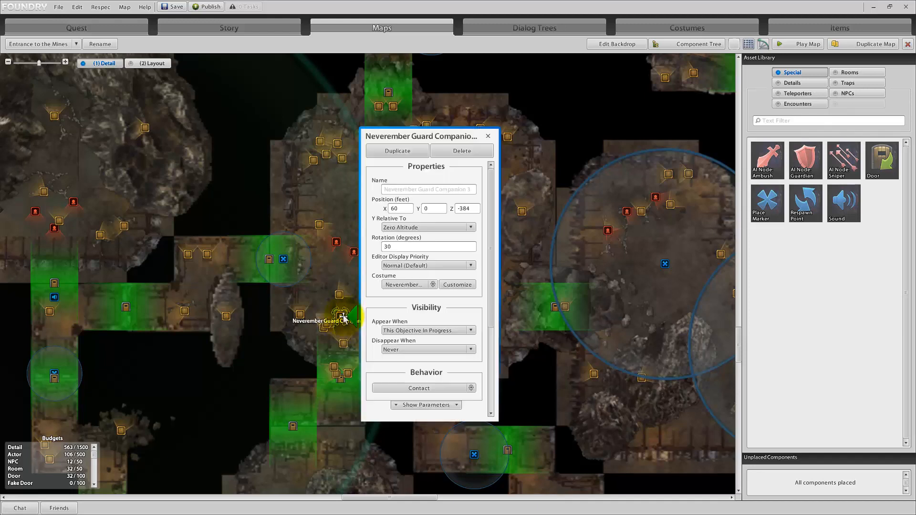
pyautogui.scroll(-3, 438, 322)
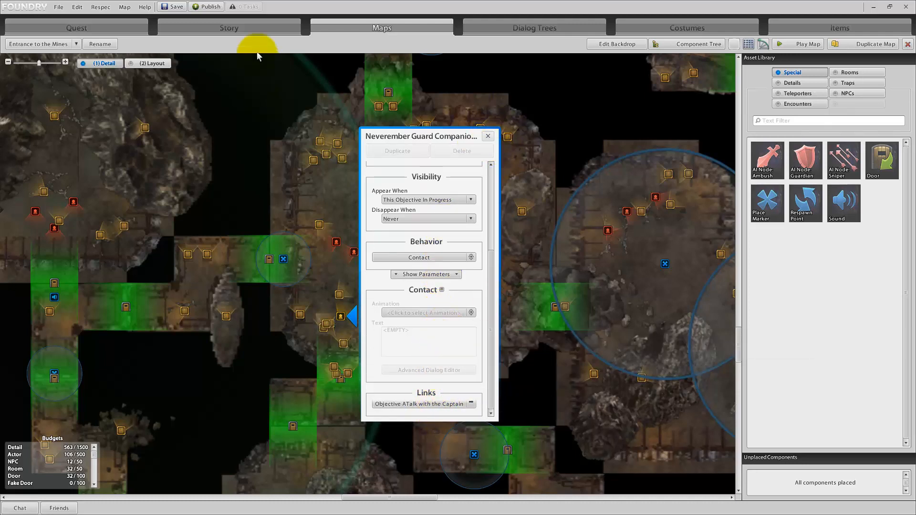
# Step: Find the ATalk with the Captain objective in the story and view its advanced dialog
pyautogui.click(253, 29)
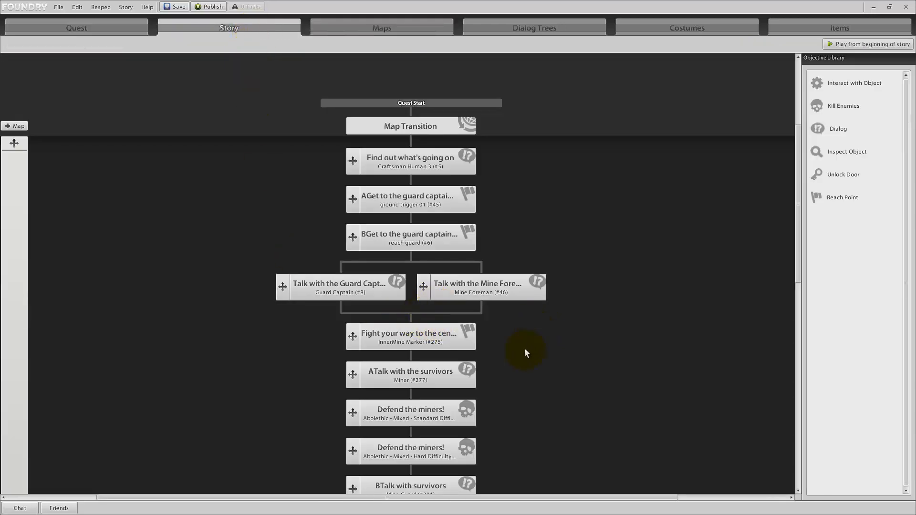
pyautogui.moveTo(522, 345); pyautogui.dragTo(523, 247)
pyautogui.moveTo(510, 308); pyautogui.dragTo(525, 200)
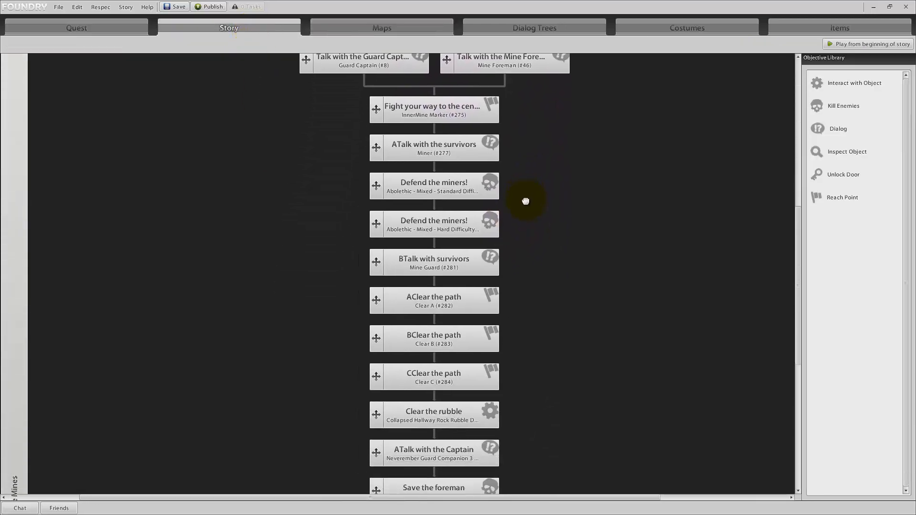
pyautogui.click(458, 431)
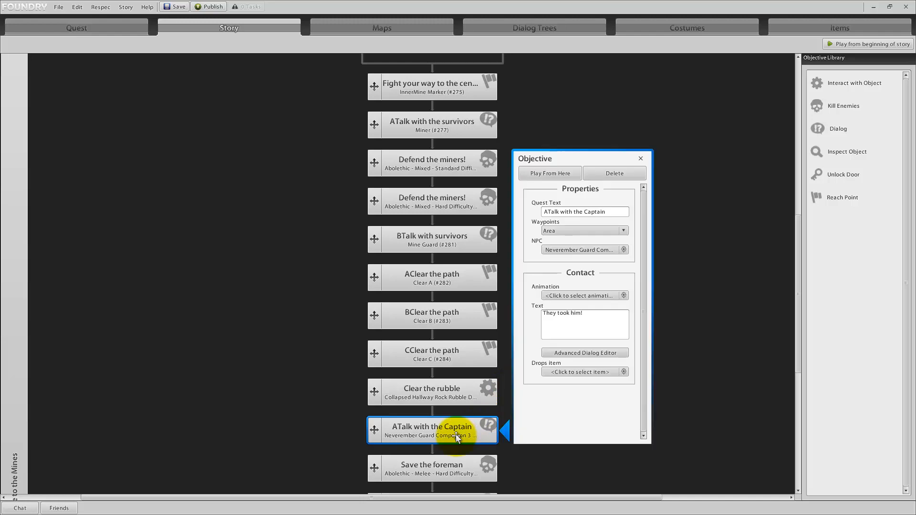
pyautogui.click(614, 356)
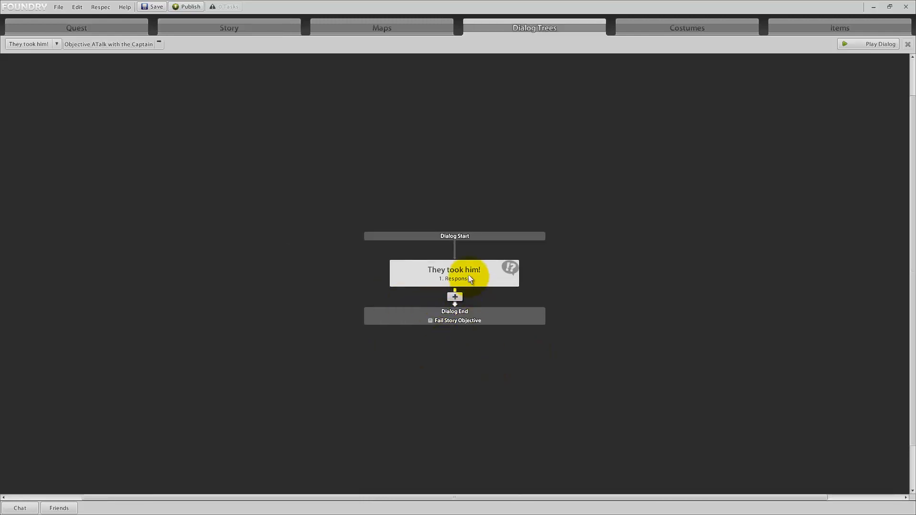
# Step: Add a second response to the "They took him!" dialog prompt and check the conditions available for enabling it
pyautogui.click(469, 279)
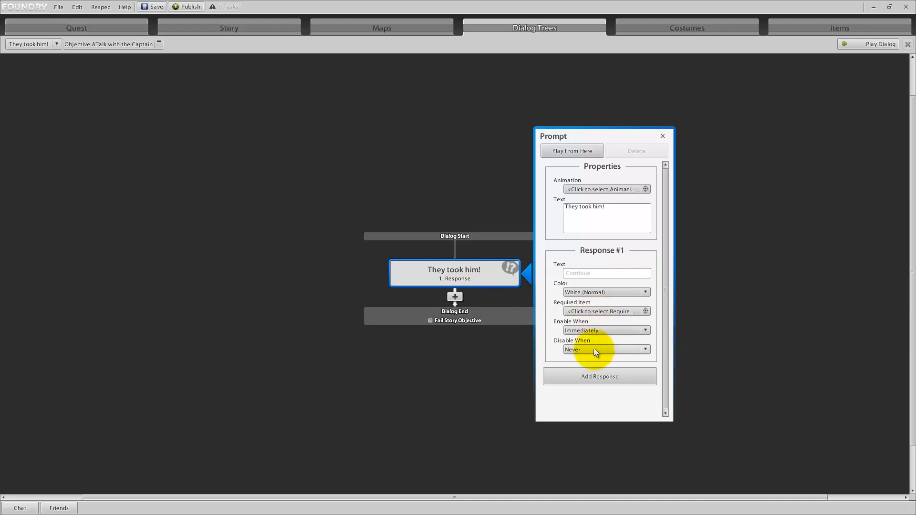
pyautogui.click(591, 376)
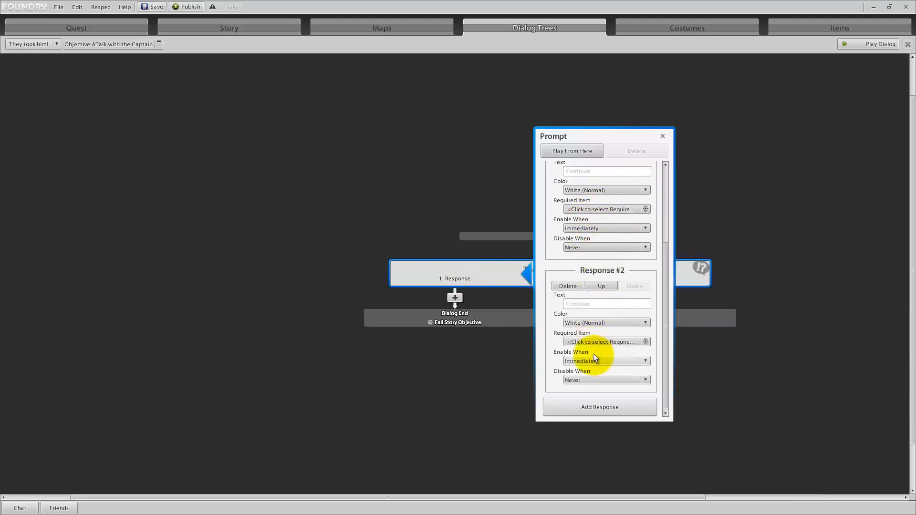
pyautogui.scroll(-1, 596, 357)
pyautogui.click(602, 362)
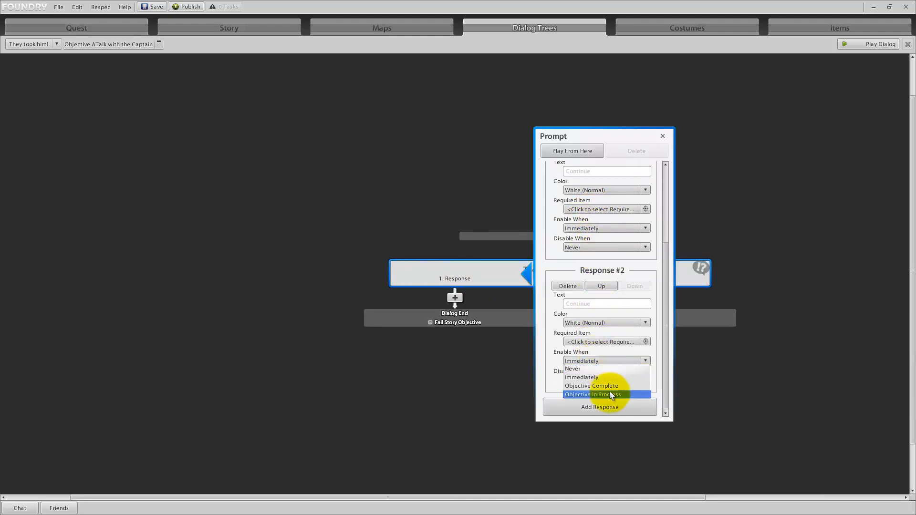
pyautogui.click(660, 137)
pyautogui.click(663, 136)
# Step: Delete the ATalk with the Captain objective that follows Clear the rubble in the story
pyautogui.click(384, 29)
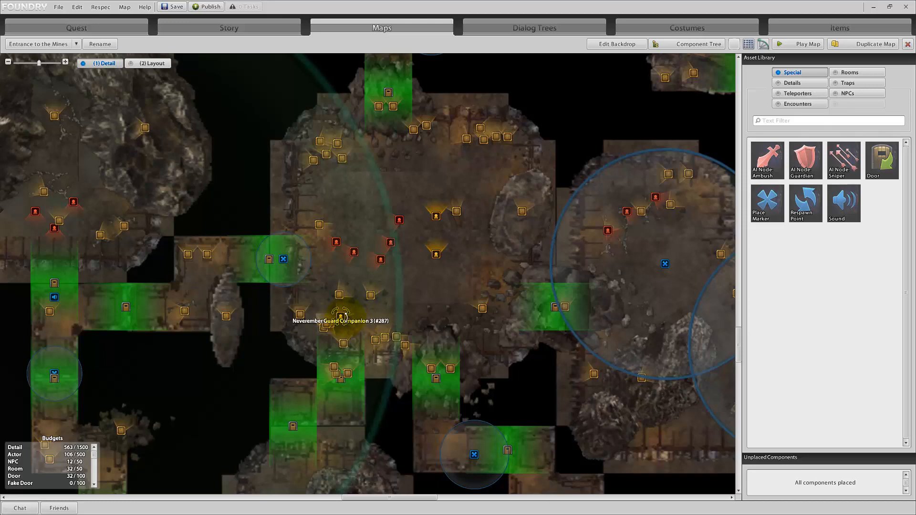
pyautogui.click(274, 28)
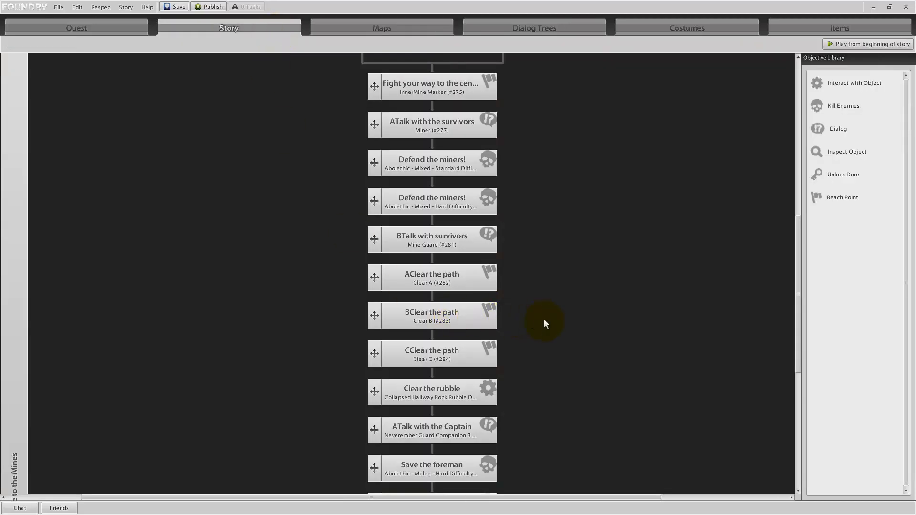
pyautogui.scroll(-3, 529, 382)
pyautogui.click(477, 290)
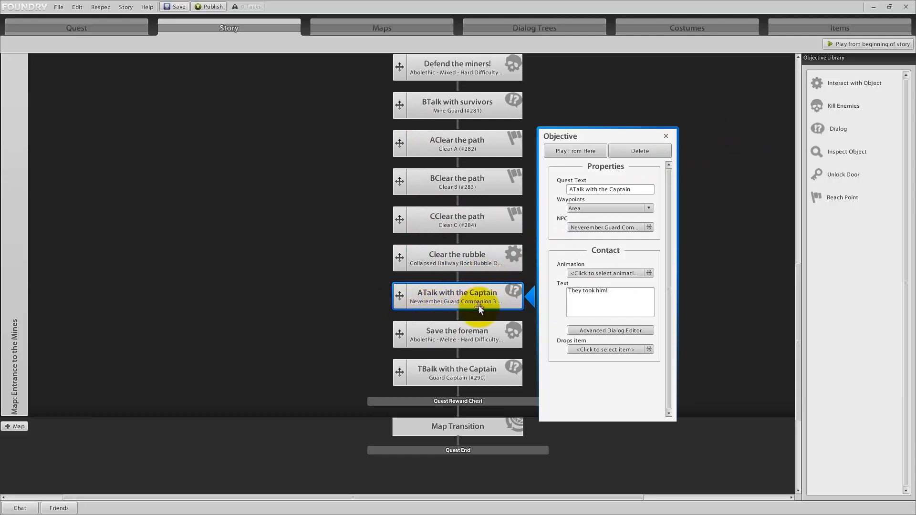
pyautogui.click(639, 151)
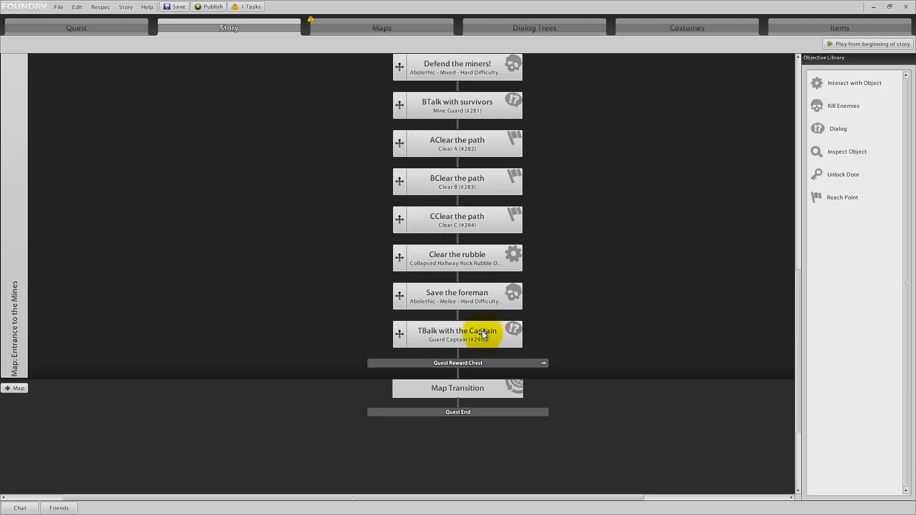
# Step: Change the quest text of the final Guard Captain dialog objective to "ATalk with the Captain"
pyautogui.click(415, 334)
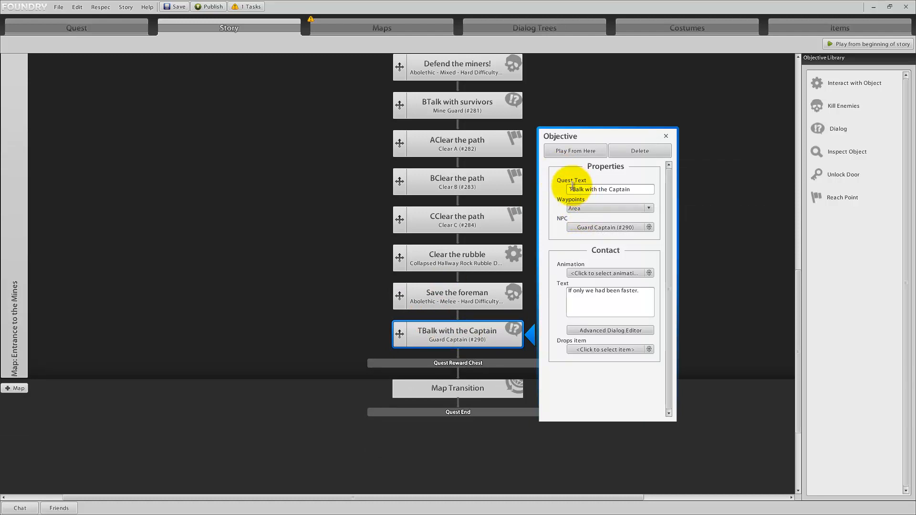
pyautogui.moveTo(578, 189); pyautogui.dragTo(563, 189)
pyautogui.write('AT')
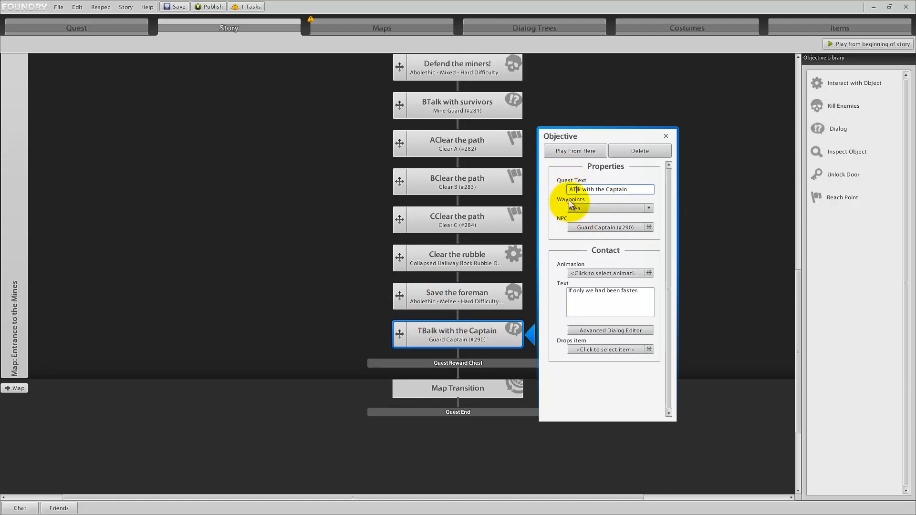
pyautogui.write('a')
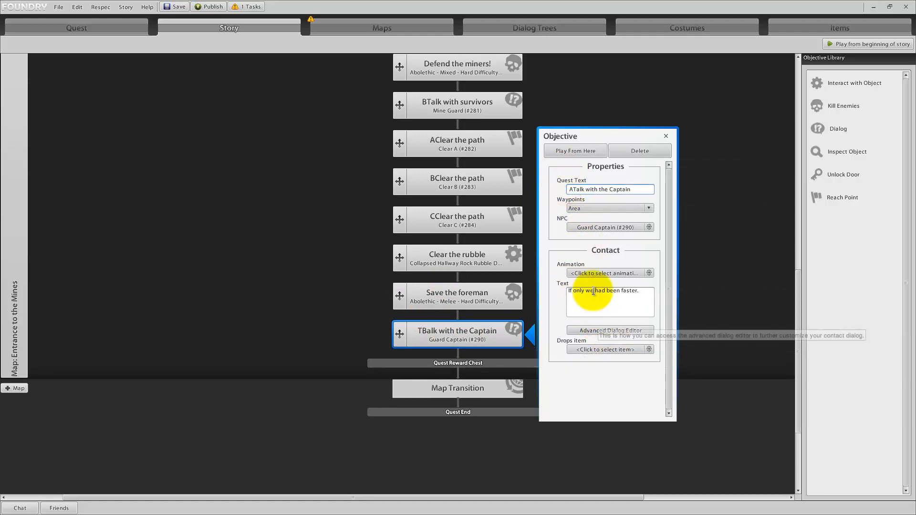
pyautogui.click(480, 314)
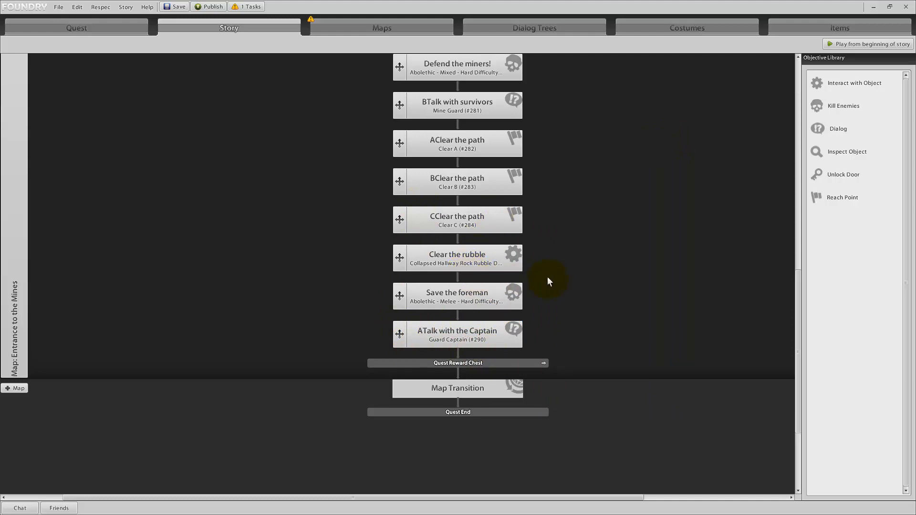
# Step: Inspect the flagged Neverember Guard Companion 3 near the central chamber's southwest exit on the map, and delete it
pyautogui.click(369, 27)
pyautogui.scroll(3, 312, 382)
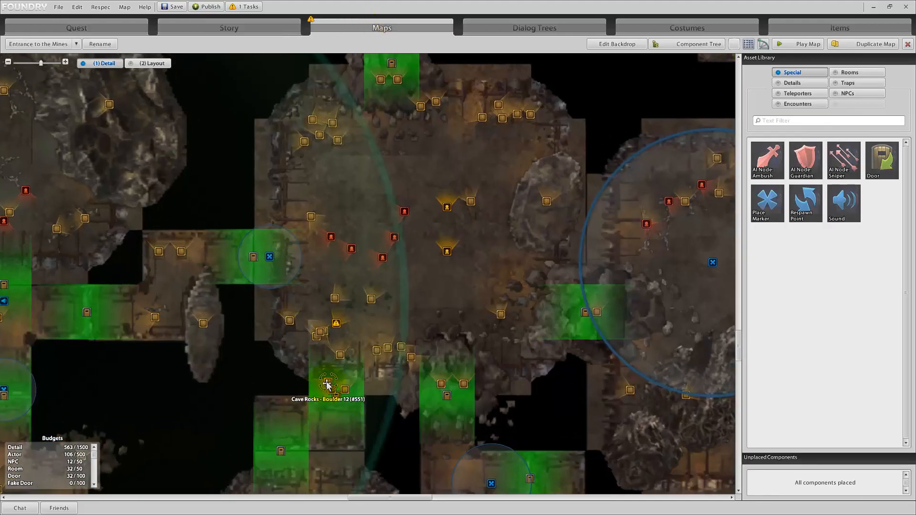
pyautogui.click(335, 326)
pyautogui.scroll(-3, 462, 313)
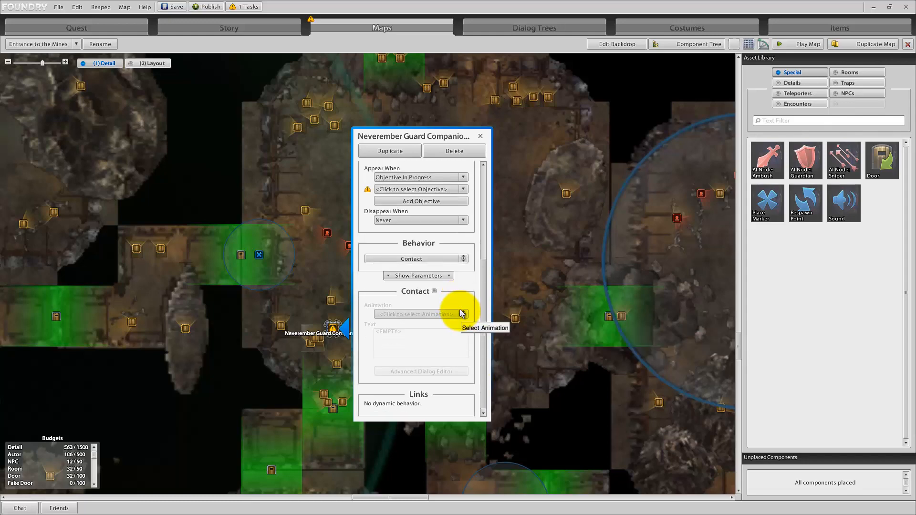
pyautogui.click(481, 137)
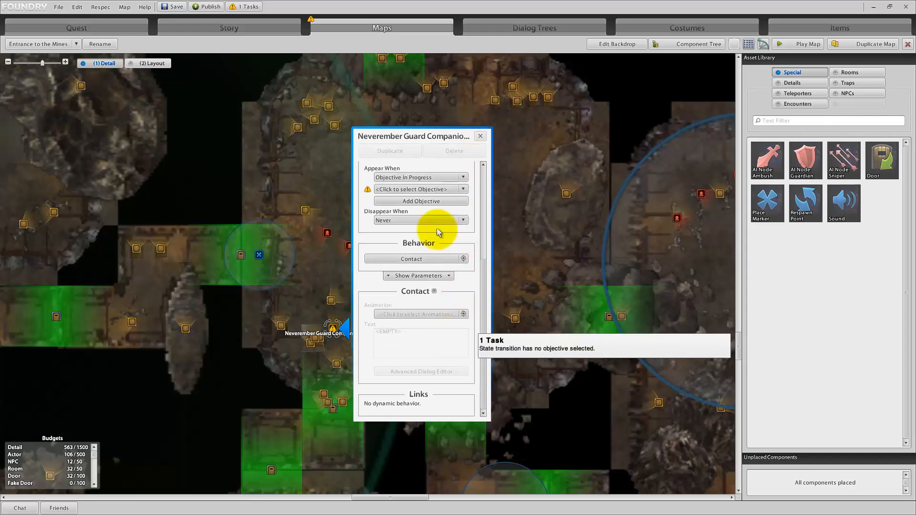
pyautogui.click(334, 329)
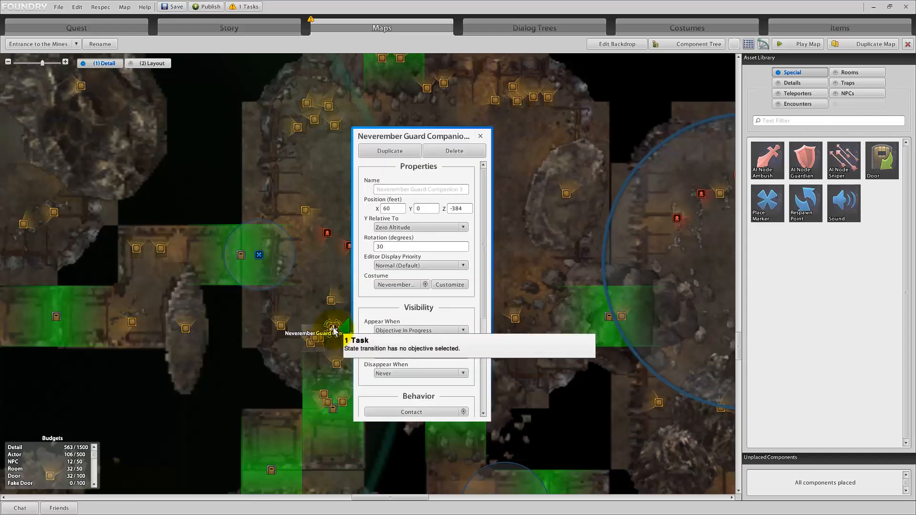
pyautogui.press('Delete')
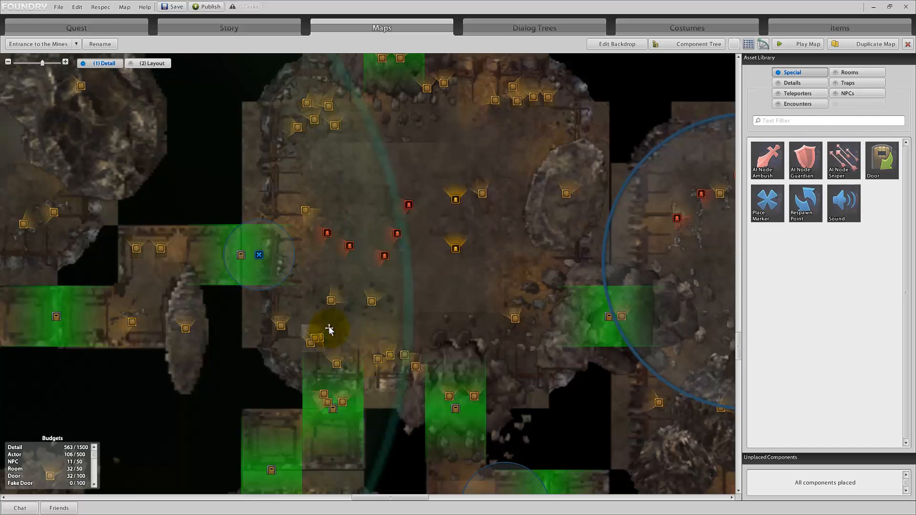
# Step: Duplicate the Guard Captain that disappears when Clear A (#282) is reached, and settle the copy beside the original in the central chamber
pyautogui.click(455, 249)
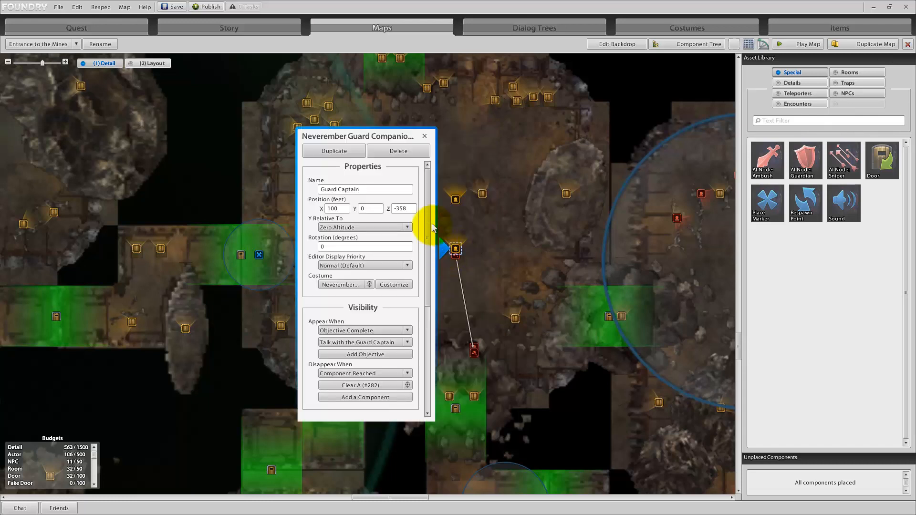
pyautogui.click(328, 152)
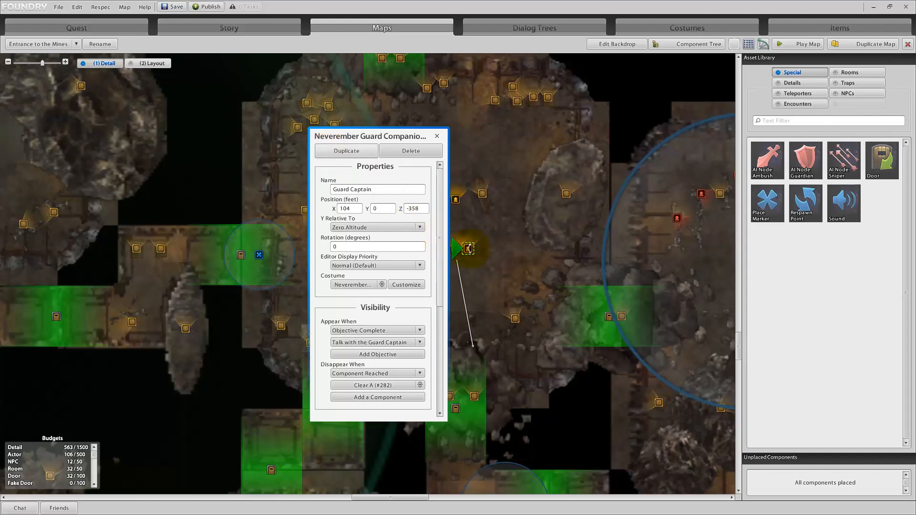
pyautogui.moveTo(467, 249); pyautogui.dragTo(340, 338)
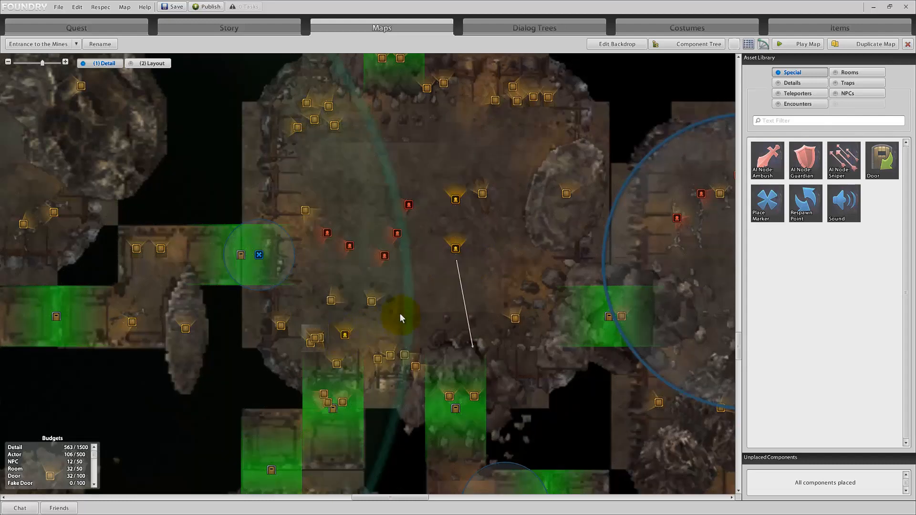
pyautogui.click(346, 336)
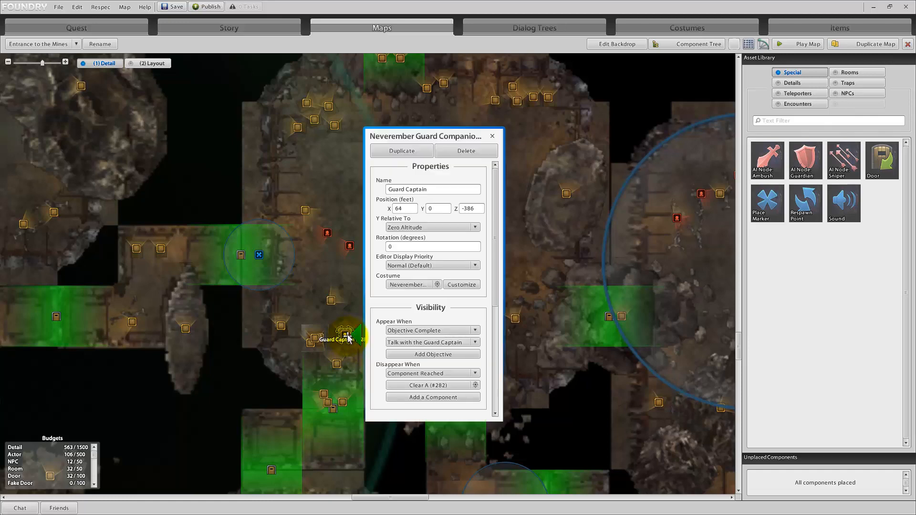
pyautogui.moveTo(349, 337); pyautogui.dragTo(455, 252)
# Step: Duplicate Guard Captain (#8) and place the copy just north of the central chamber's southwest exit
pyautogui.click(454, 252)
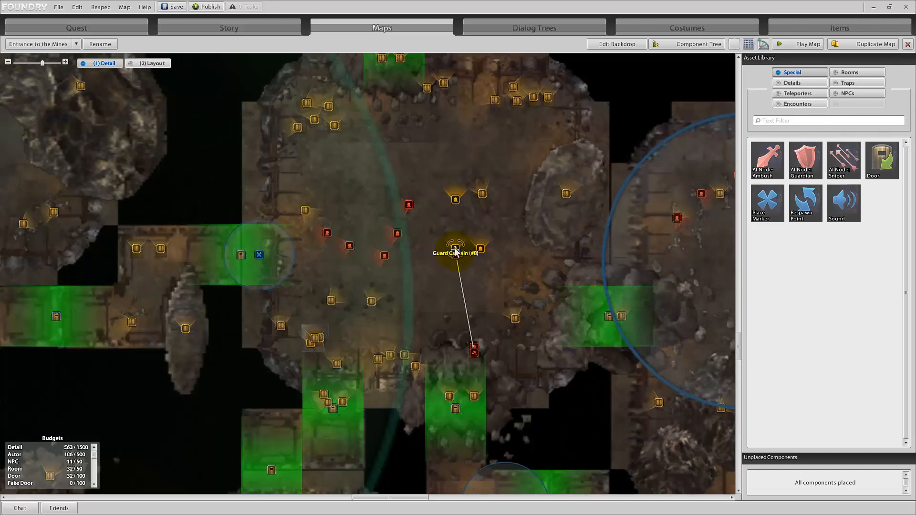
pyautogui.click(455, 252)
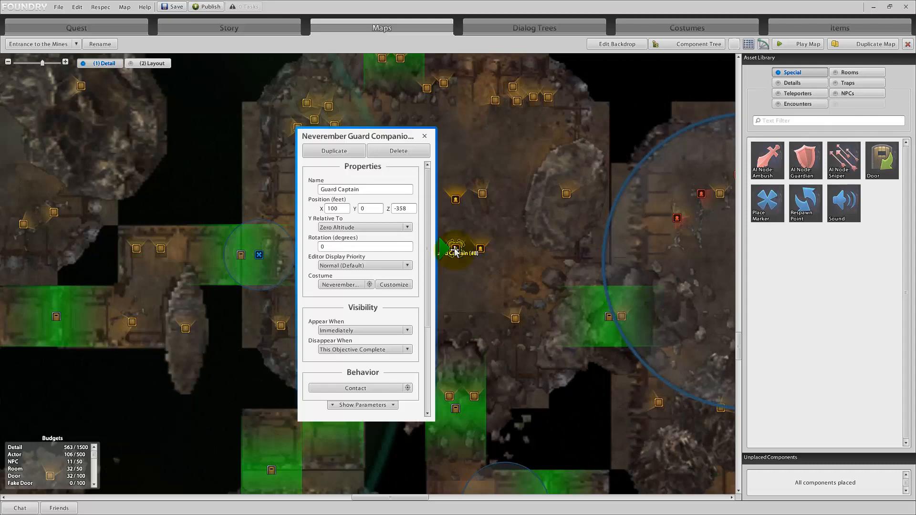
pyautogui.click(351, 148)
pyautogui.moveTo(470, 250); pyautogui.dragTo(338, 335)
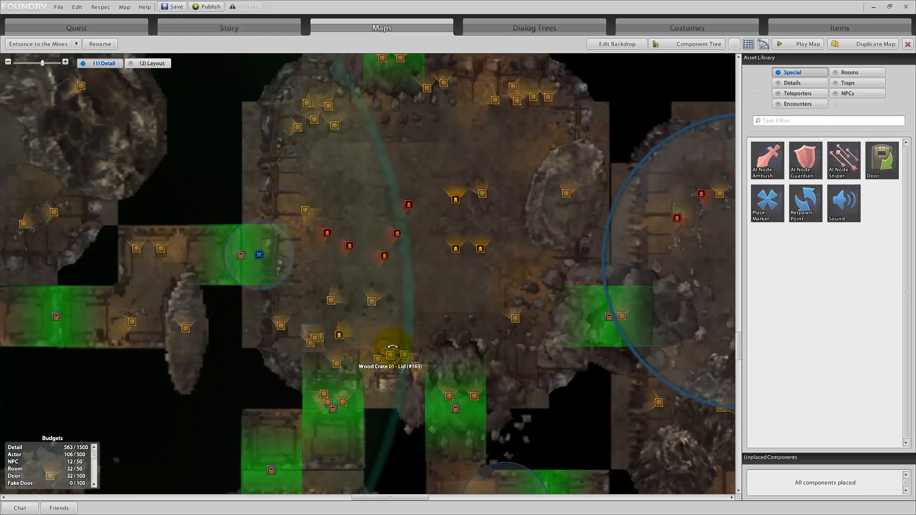
# Step: Add a Reach Point objective with the quest text "Enter the shaft" between Clear the rubble and Save the foreman
pyautogui.moveTo(417, 276); pyautogui.dragTo(444, 199)
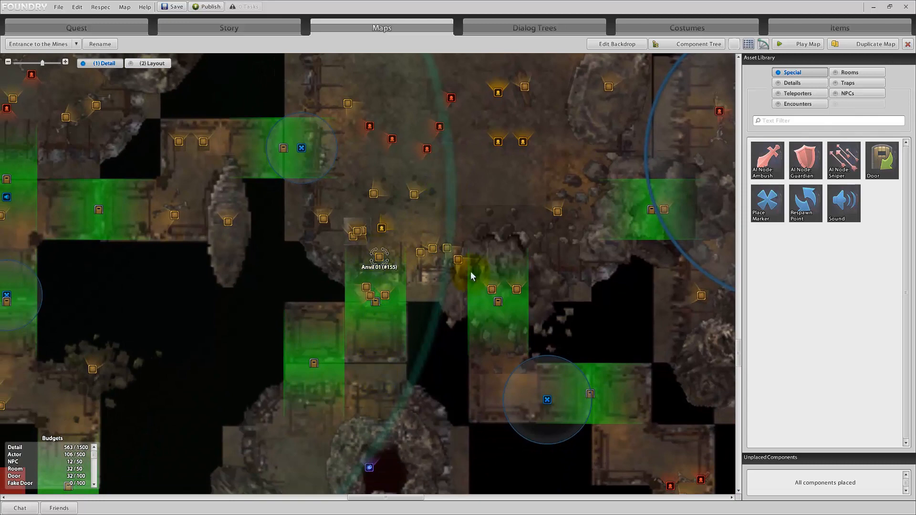
pyautogui.click(179, 27)
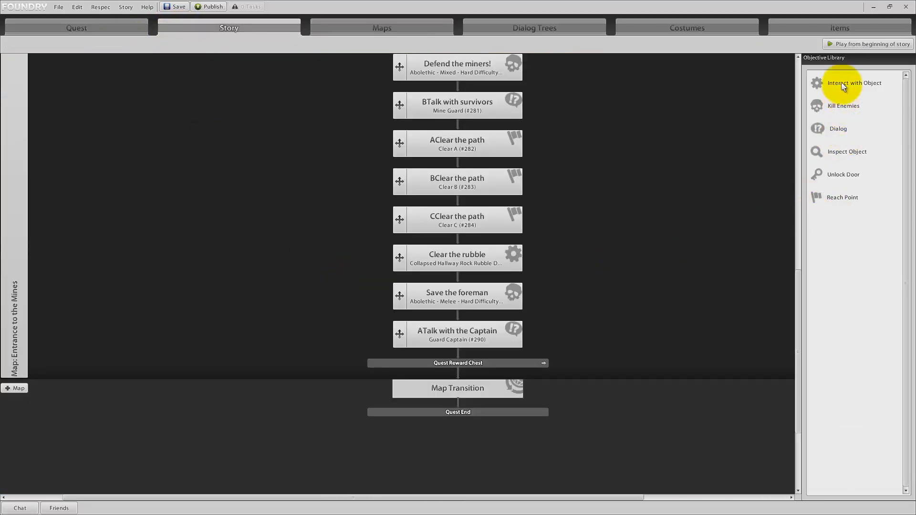
pyautogui.click(836, 201)
pyautogui.moveTo(834, 201)
pyautogui.mouseDown()
pyautogui.moveTo(609, 239)
pyautogui.moveTo(445, 288)
pyautogui.moveTo(447, 272)
pyautogui.moveTo(458, 282)
pyautogui.mouseUp()
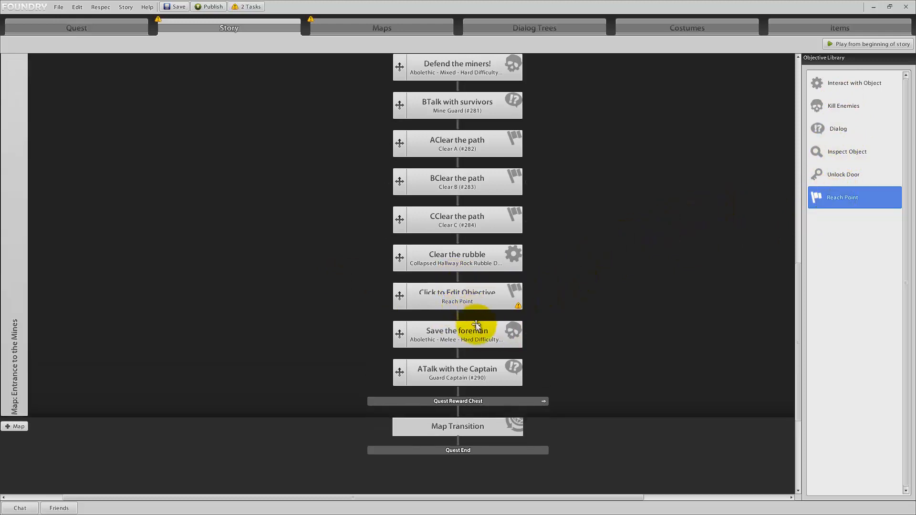
pyautogui.click(464, 295)
pyautogui.click(593, 191)
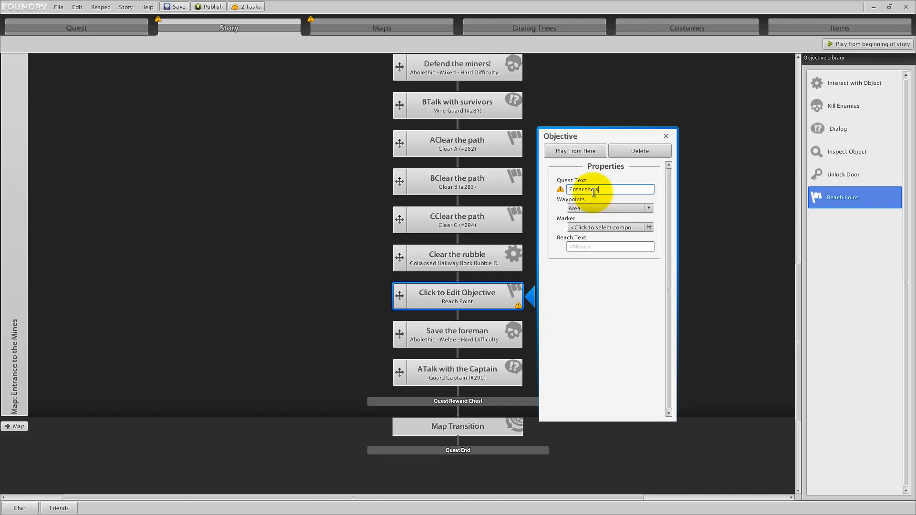
pyautogui.click(666, 138)
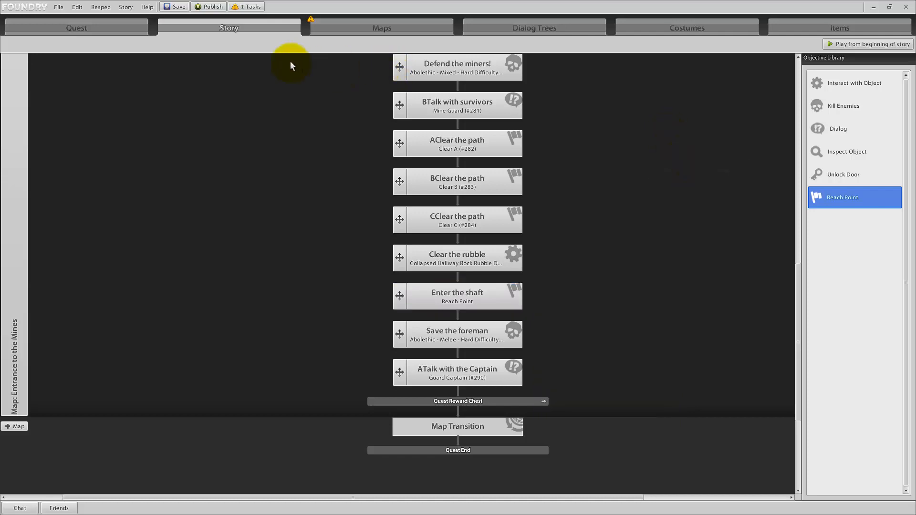
# Step: Place a marker for the Enter the shaft objective over the dark pit in the room south of the central chamber
pyautogui.click(352, 29)
pyautogui.moveTo(437, 342); pyautogui.dragTo(506, 212, button='right')
pyautogui.moveTo(764, 465)
pyautogui.mouseDown()
pyautogui.moveTo(429, 310)
pyautogui.moveTo(418, 292)
pyautogui.moveTo(435, 347)
pyautogui.moveTo(451, 337)
pyautogui.mouseUp()
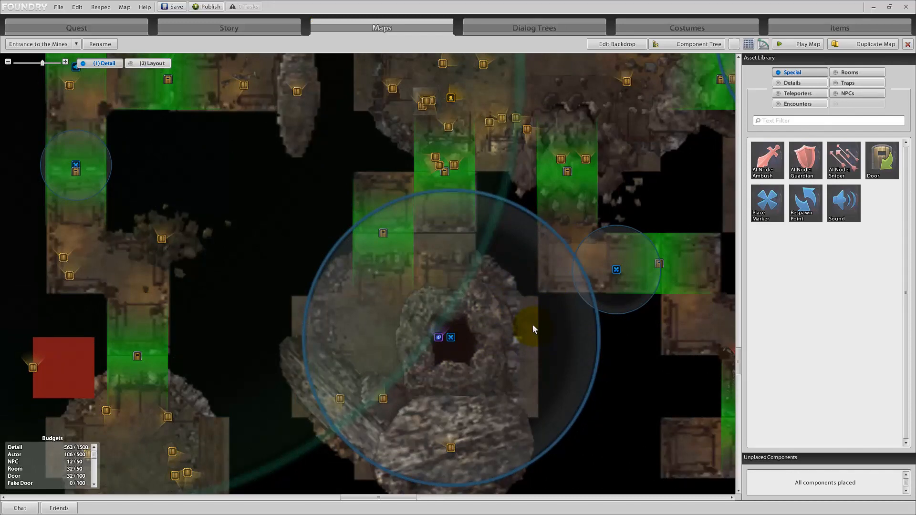
pyautogui.scroll(1, 506, 222)
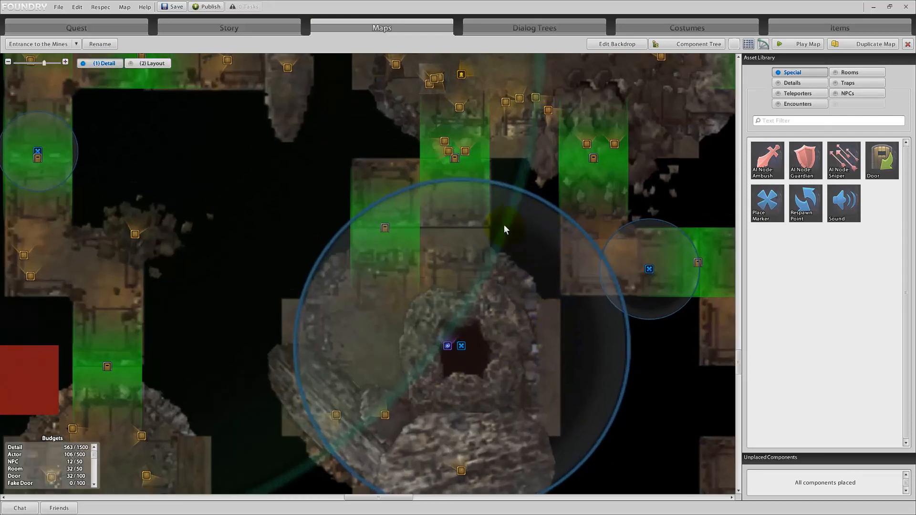
pyautogui.scroll(-3, 498, 205)
pyautogui.moveTo(496, 196); pyautogui.dragTo(447, 323, button='right')
pyautogui.scroll(3, 425, 314)
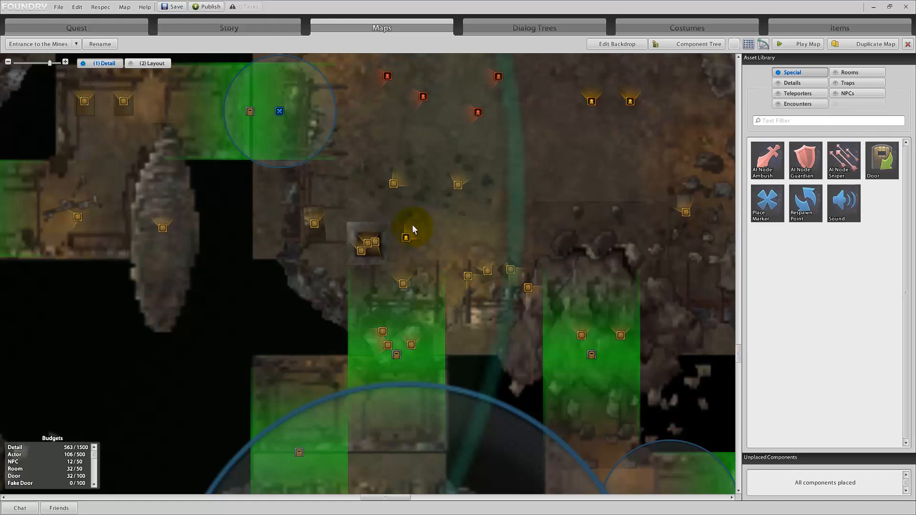
# Step: Delete the three Cave Rocks - Boulder 12 details blocking the passage at the central chamber's southwest exit
pyautogui.click(388, 346)
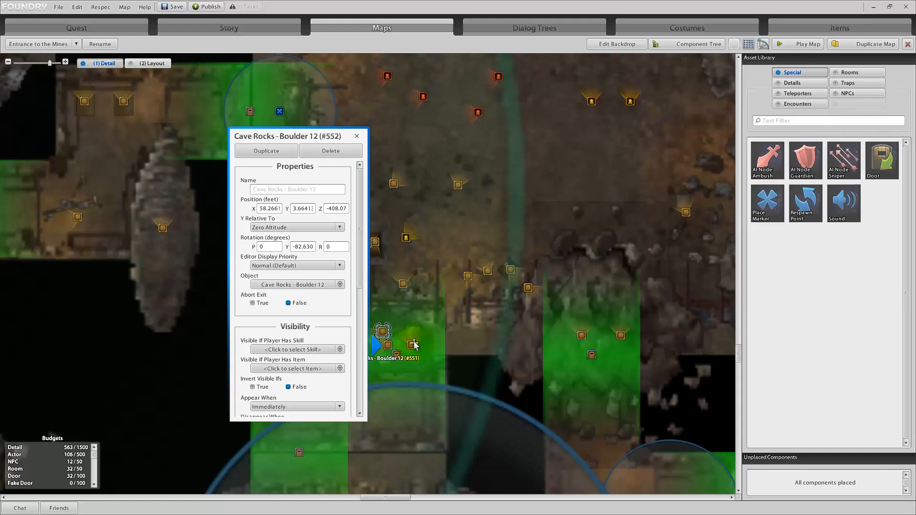
pyautogui.click(382, 329)
pyautogui.click(411, 346)
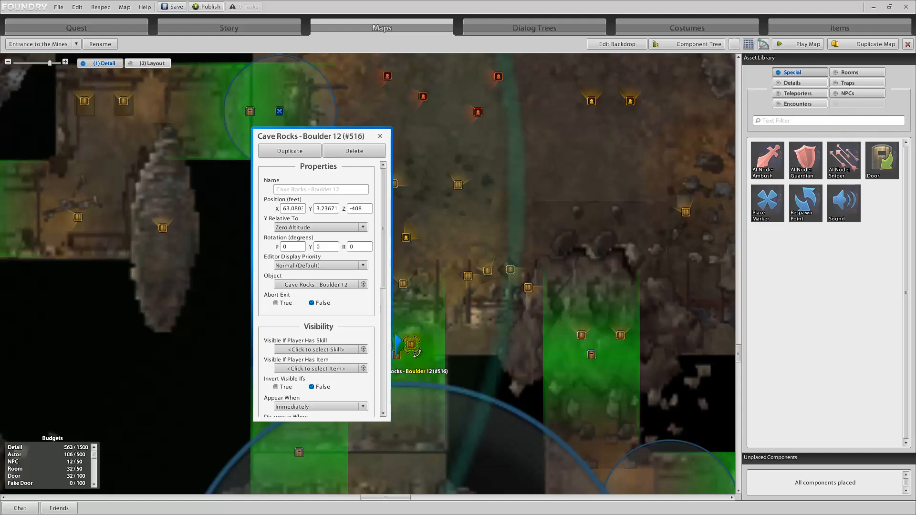
pyautogui.scroll(1, 428, 258)
pyautogui.click(422, 260)
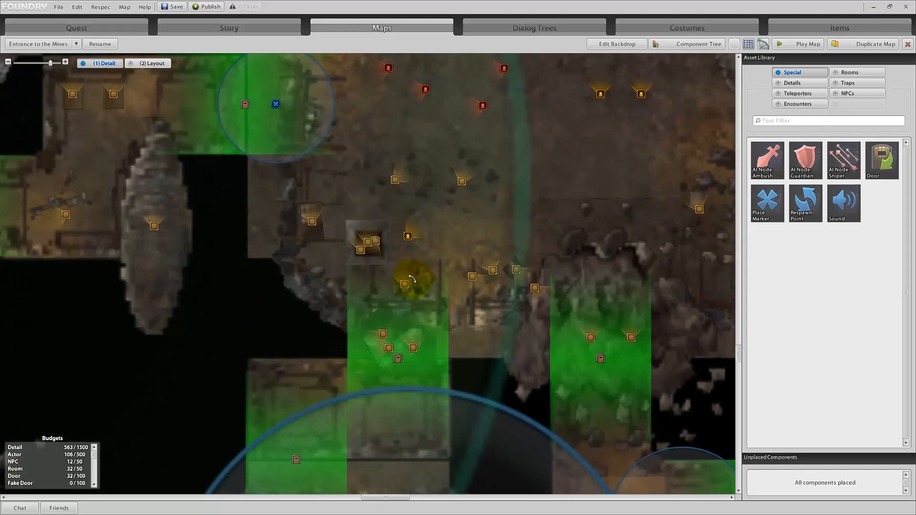
pyautogui.press('Delete')
pyautogui.click(389, 348)
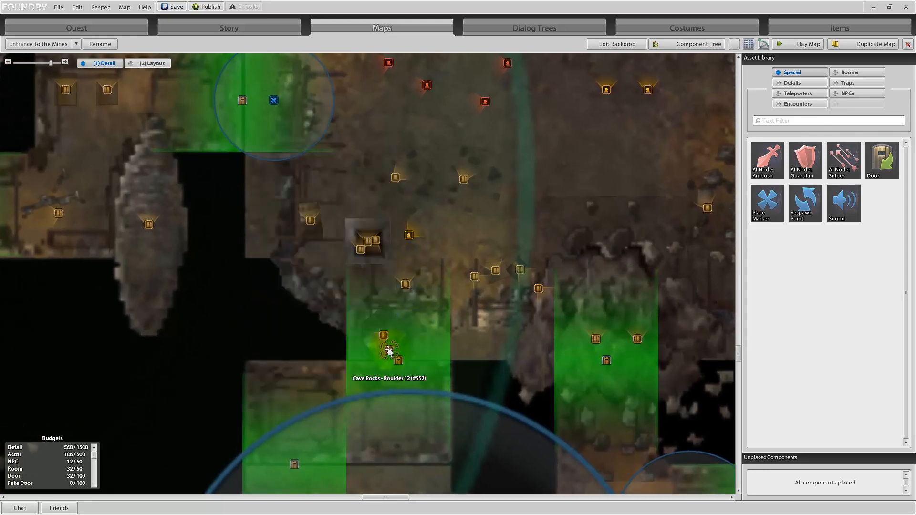
pyautogui.press('Delete')
pyautogui.click(381, 335)
pyautogui.press('Delete')
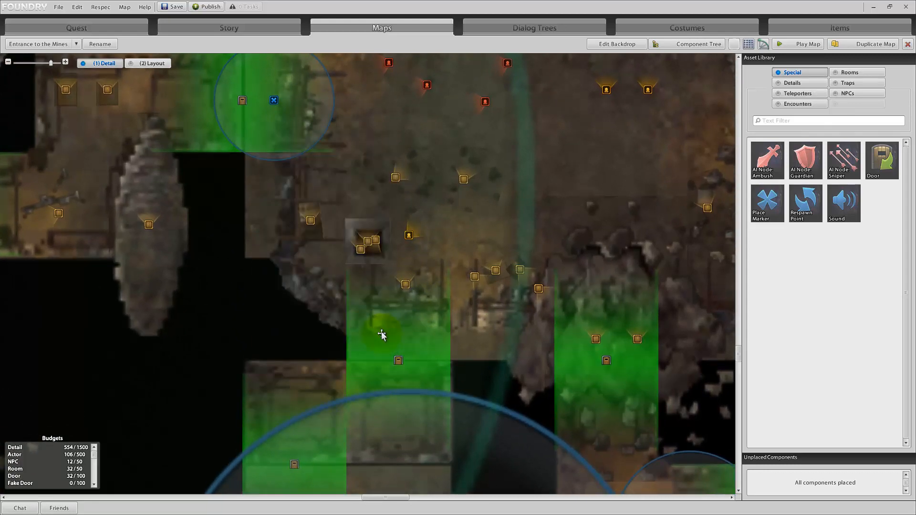
# Step: Assign the Universal - Wood 01 door to the empty door slot (#563) in the central chamber's southwest exit
pyautogui.click(398, 359)
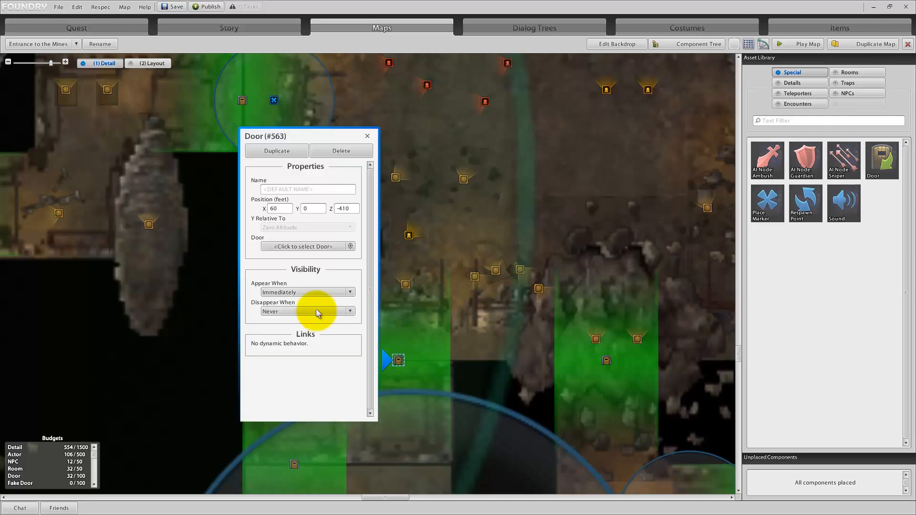
pyautogui.click(327, 246)
pyautogui.moveTo(526, 228)
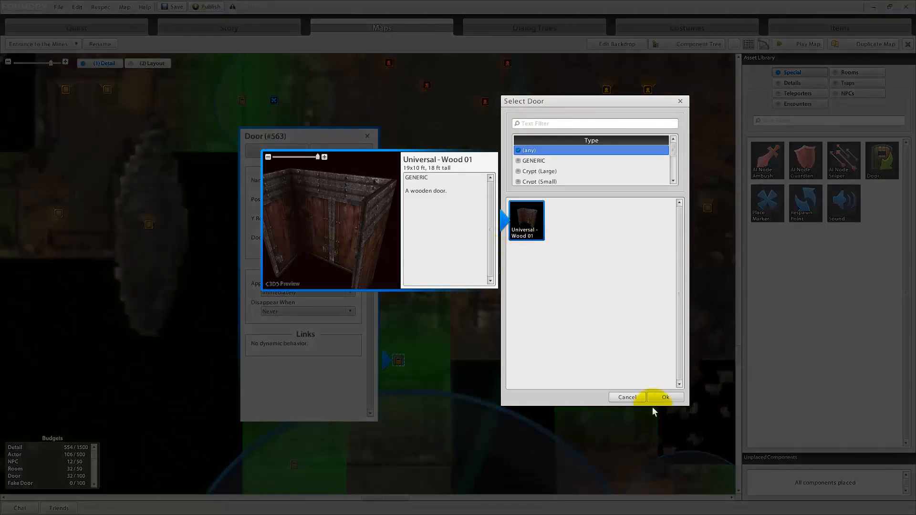
pyautogui.click(664, 397)
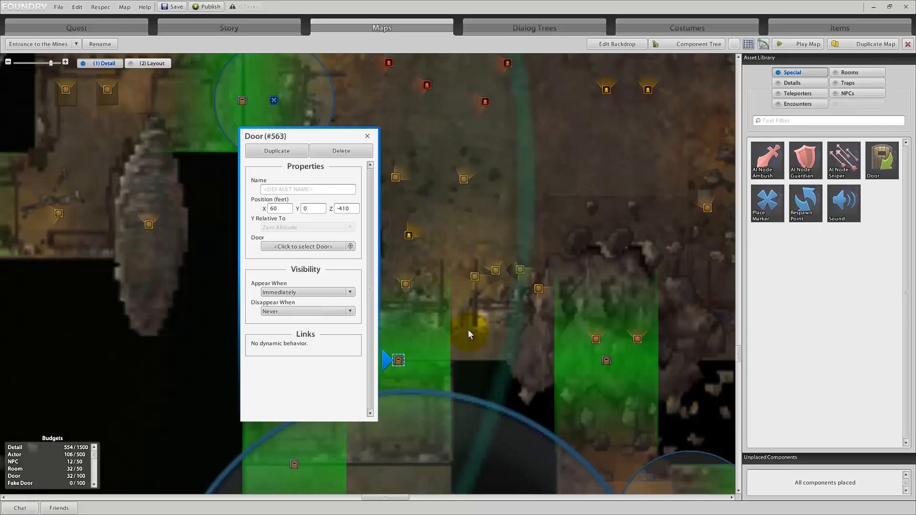
pyautogui.click(324, 293)
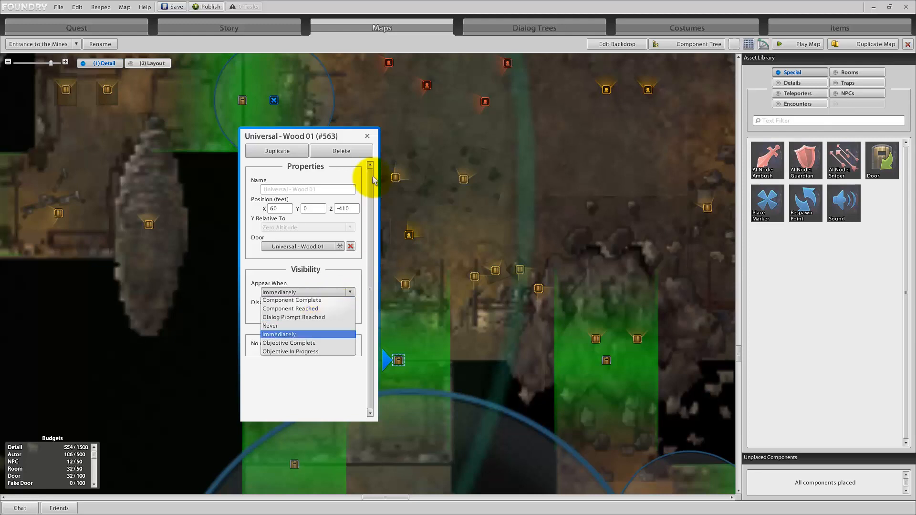
pyautogui.click(368, 136)
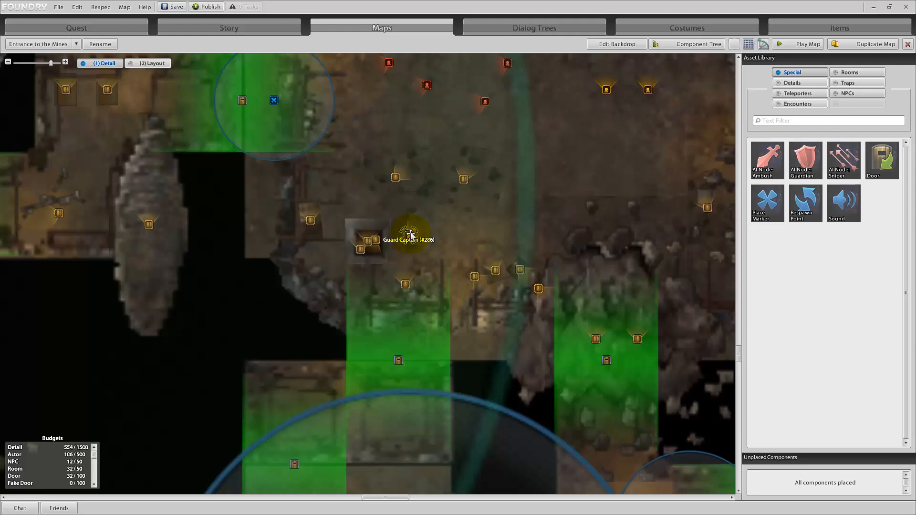
# Step: Enable contact dialog on Guard Captain (#286) and set its text to "Guard Talk Door"
pyautogui.click(410, 235)
pyautogui.scroll(-5, 343, 329)
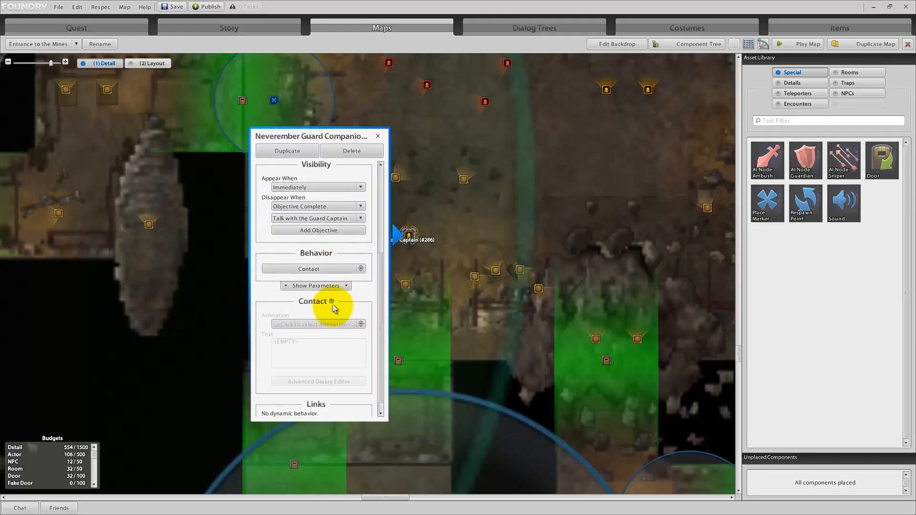
pyautogui.click(332, 302)
pyautogui.click(317, 353)
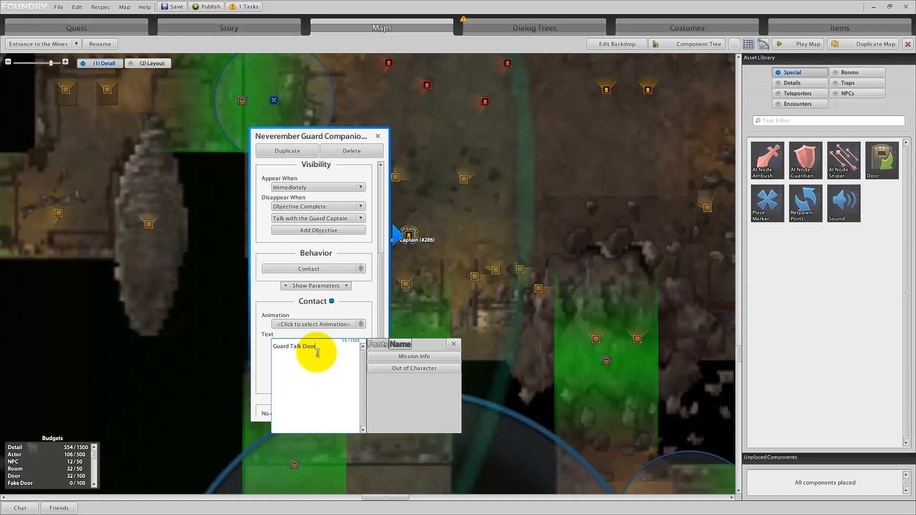
pyautogui.click(453, 344)
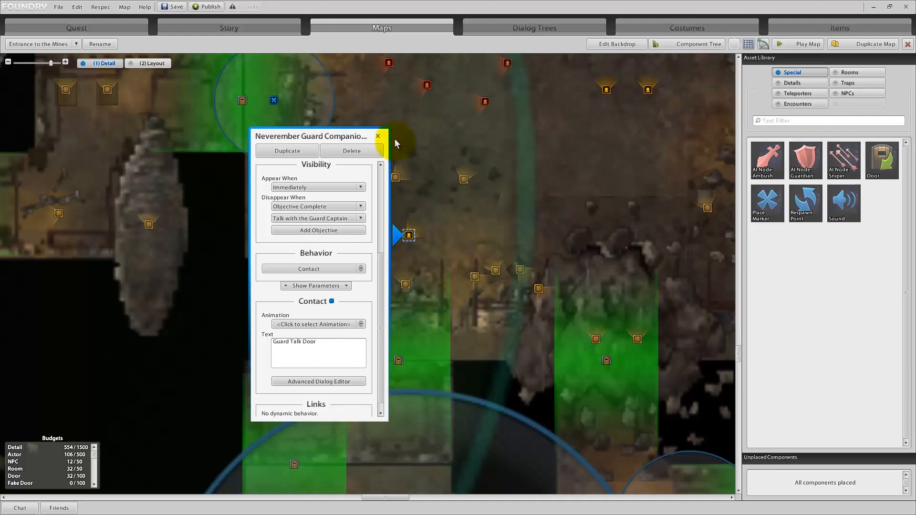
pyautogui.click(377, 136)
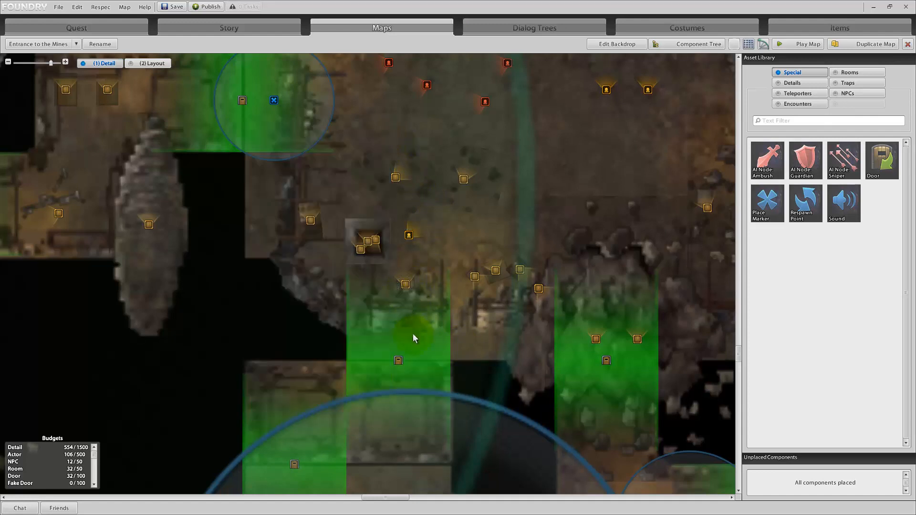
# Step: Move the anvil northwest of the crate pile and station Guard Captain (#286) in front of the southwest exit
pyautogui.click(415, 291)
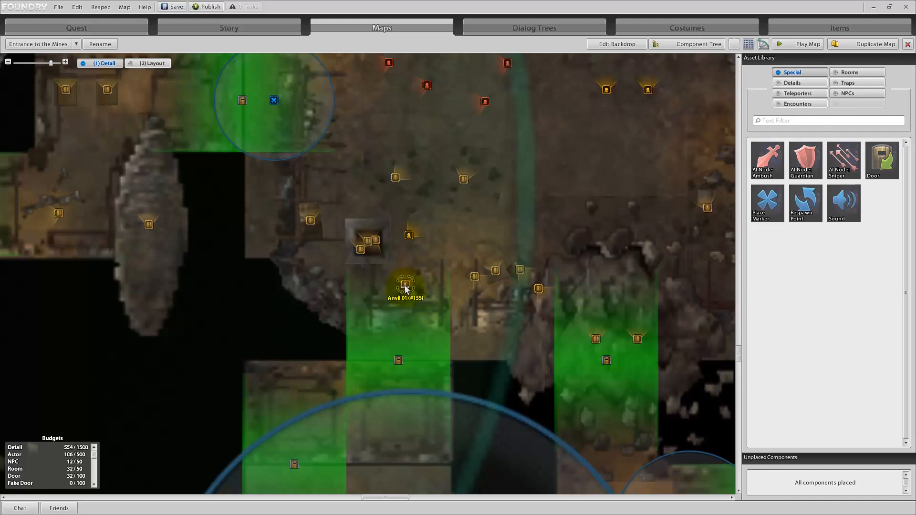
pyautogui.moveTo(405, 287)
pyautogui.mouseDown()
pyautogui.moveTo(400, 256)
pyautogui.moveTo(365, 200)
pyautogui.moveTo(348, 192)
pyautogui.moveTo(433, 272)
pyautogui.moveTo(434, 285)
pyautogui.moveTo(413, 291)
pyautogui.mouseUp()
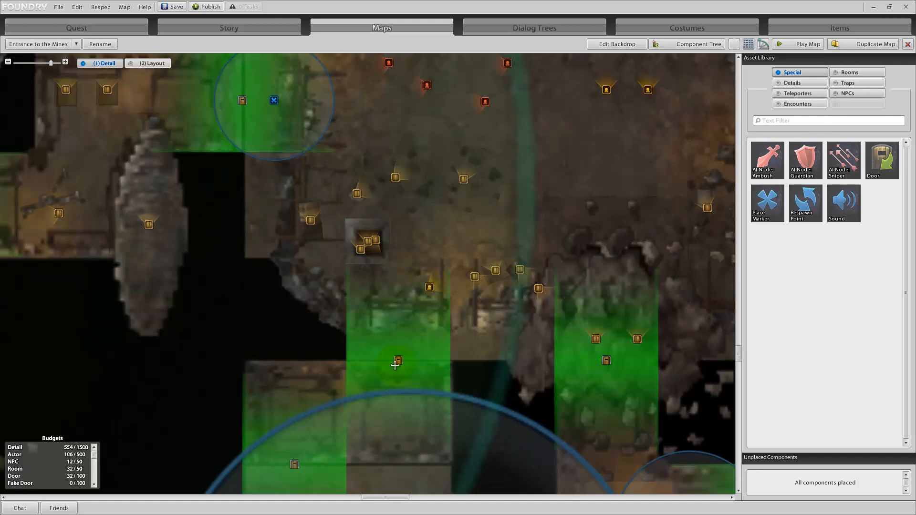
# Step: Make the wooden door (#563) appear when the "Guard Talk Door" dialog prompt is reached
pyautogui.click(398, 360)
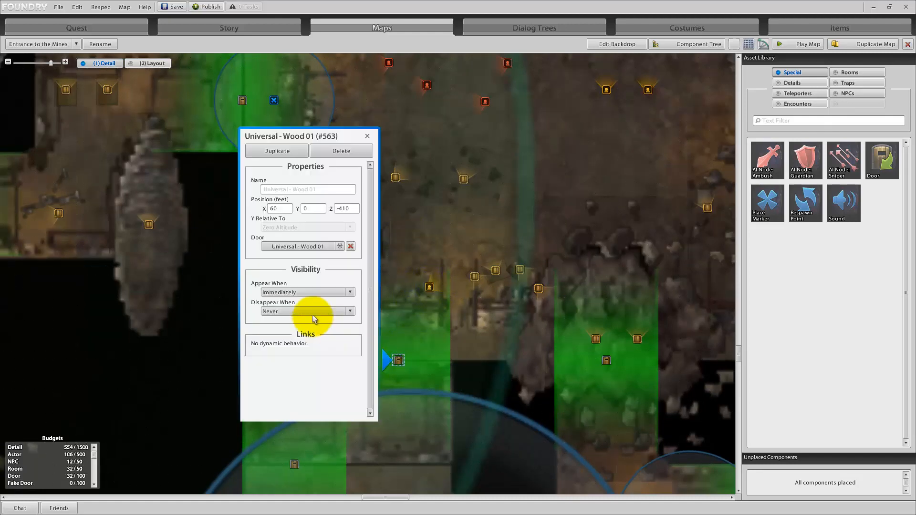
pyautogui.click(296, 292)
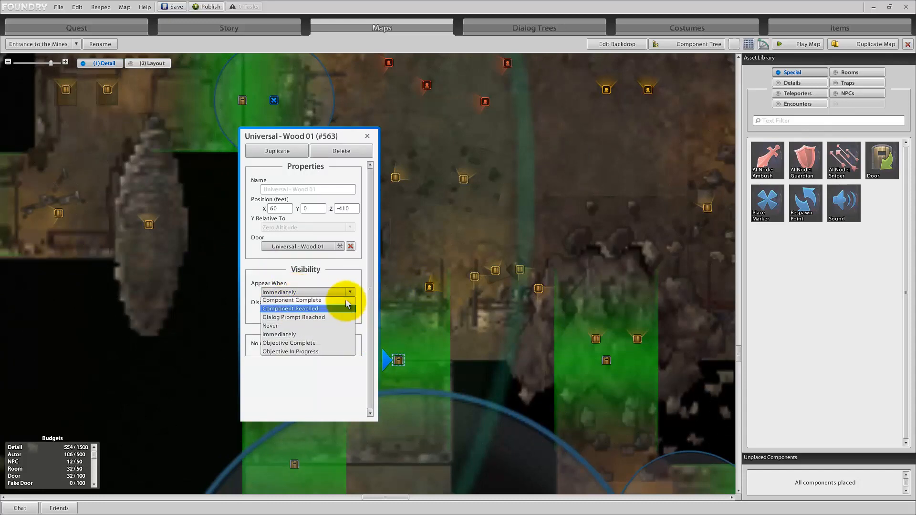
pyautogui.click(300, 317)
pyautogui.click(310, 305)
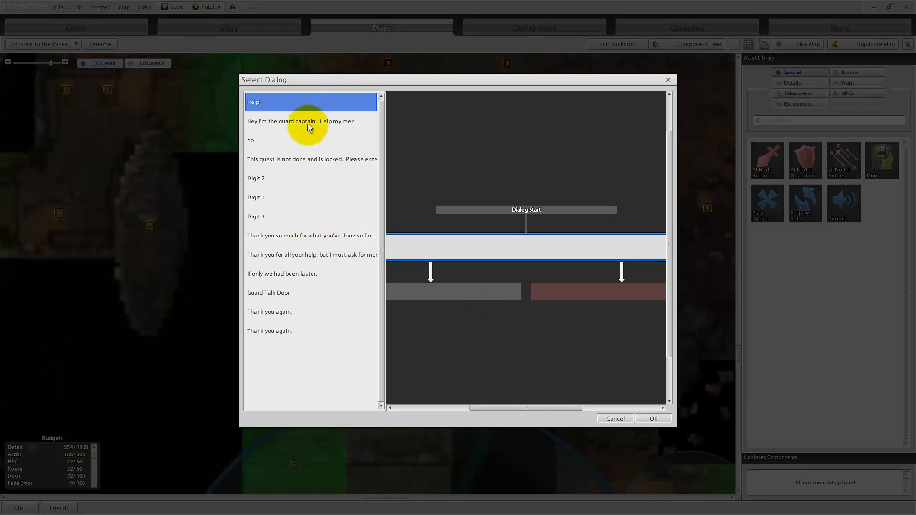
pyautogui.click(281, 292)
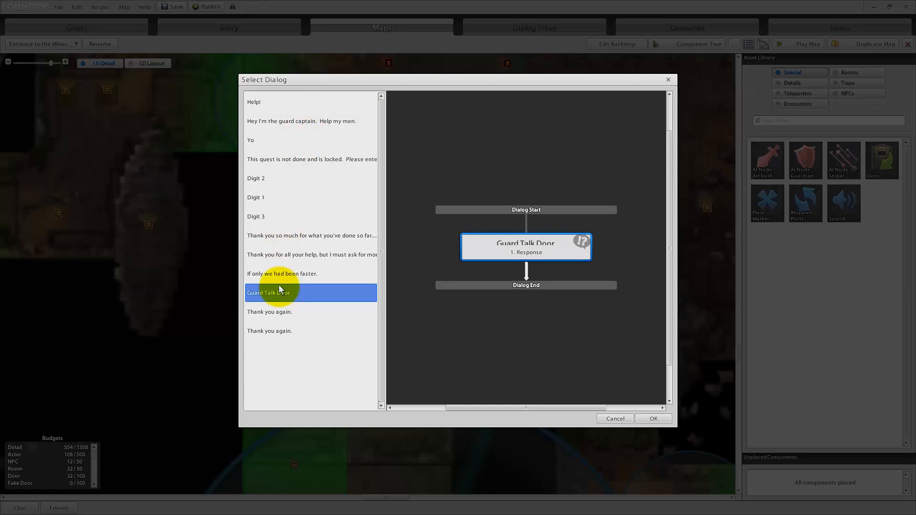
pyautogui.click(648, 419)
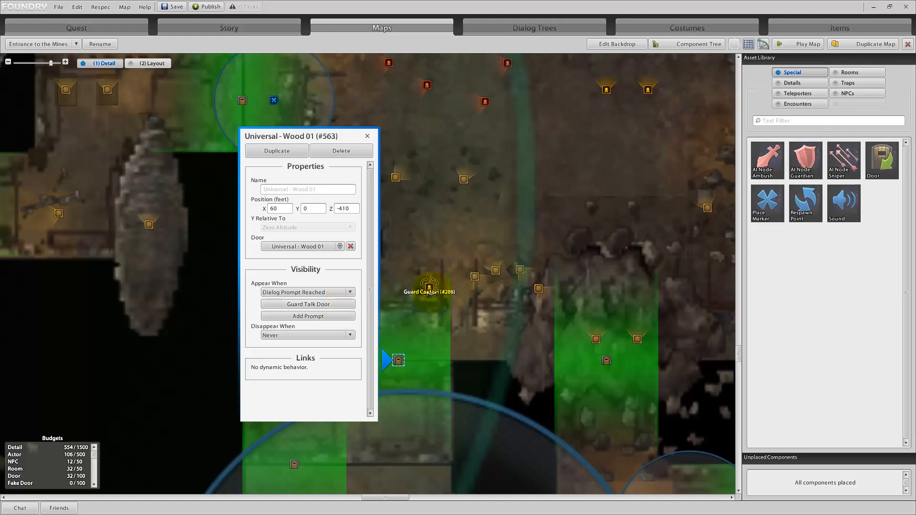
pyautogui.click(368, 137)
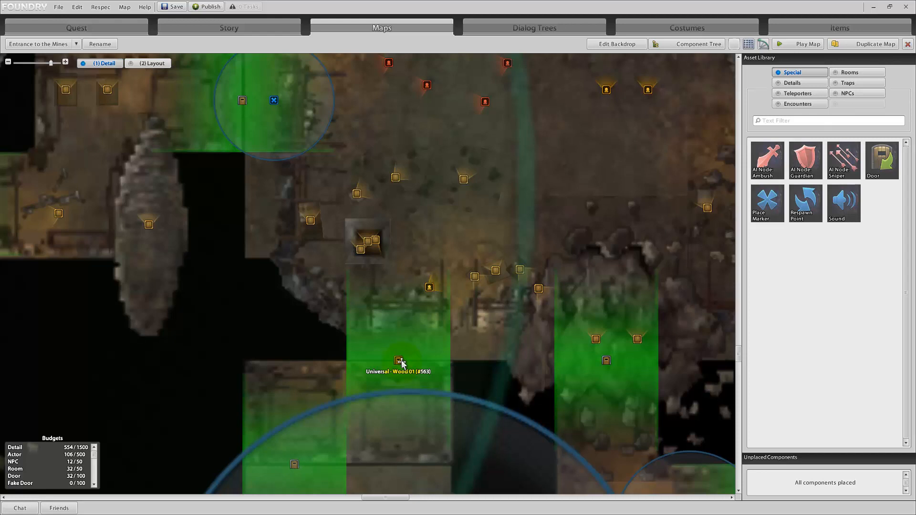
# Step: Review the visibility conditions of Guard Captain (#286) and the marker over the pit in the room to the south
pyautogui.click(427, 287)
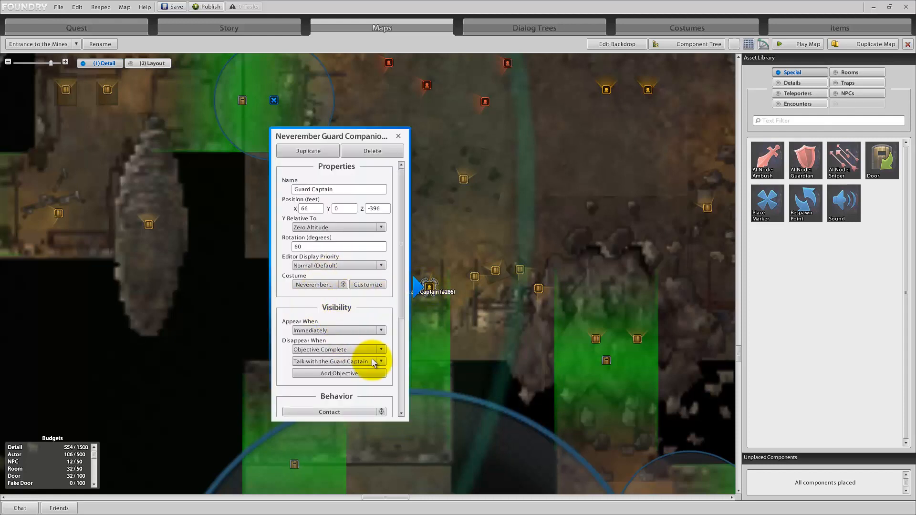
pyautogui.click(400, 135)
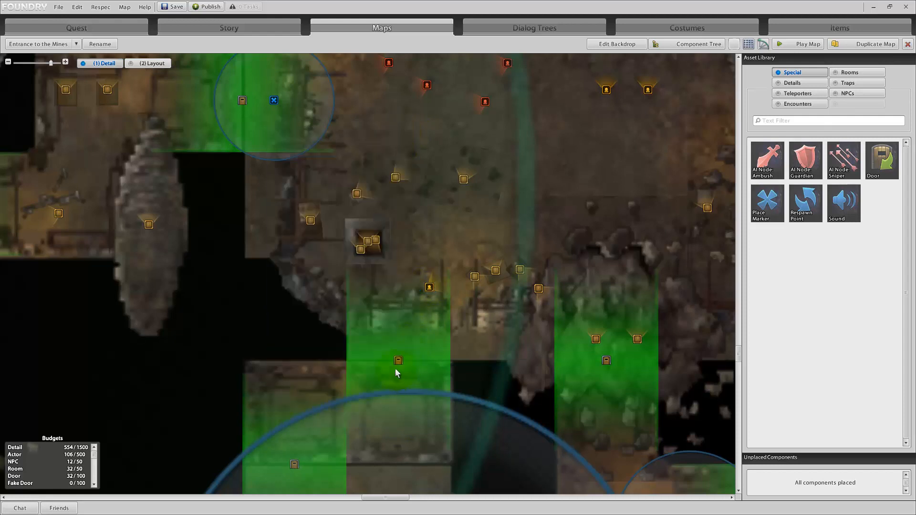
pyautogui.scroll(-3, 393, 363)
pyautogui.scroll(-3, 388, 370)
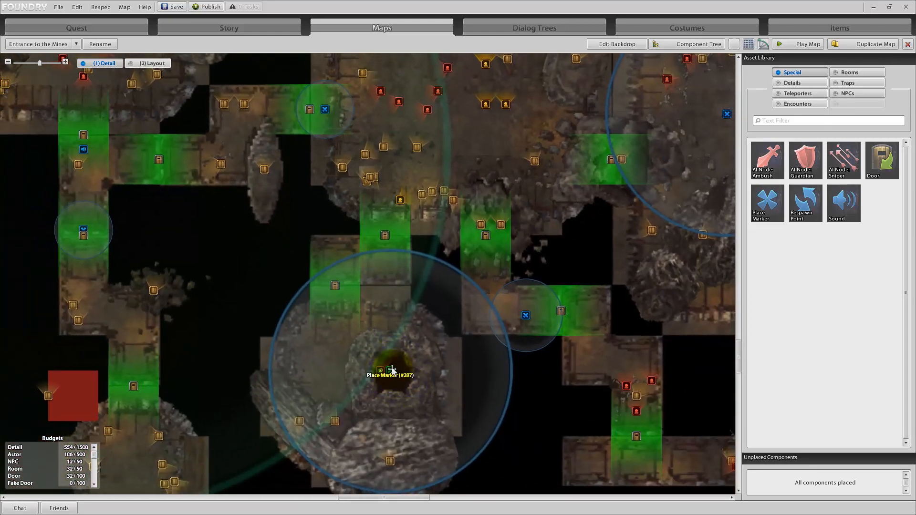
pyautogui.scroll(-2, 374, 331)
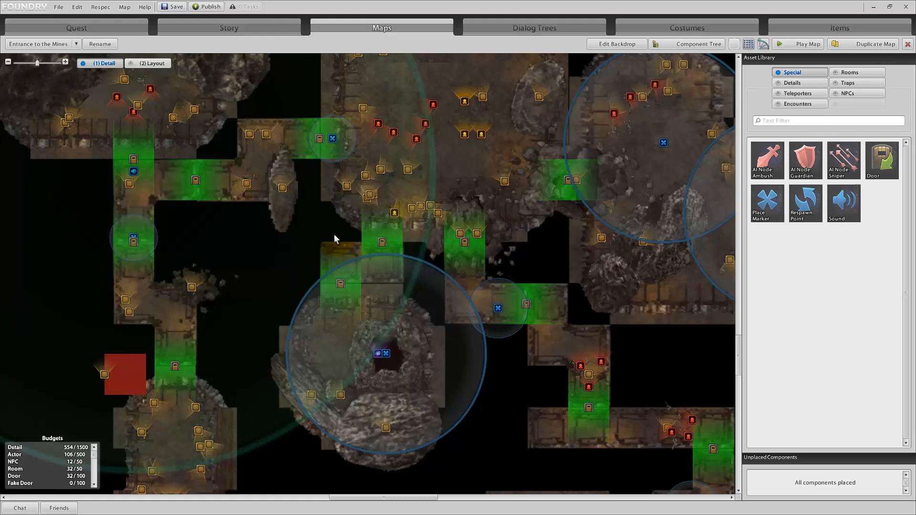
# Step: Examine the two linked caverns that lie apart from the main mine rooms, including their NPCs and connecting door
pyautogui.scroll(-8, 334, 235)
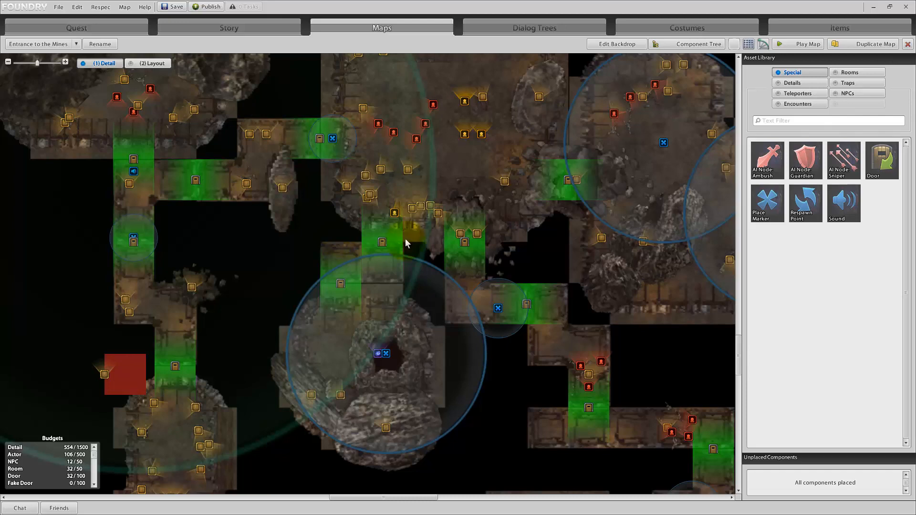
pyautogui.scroll(-5, 368, 238)
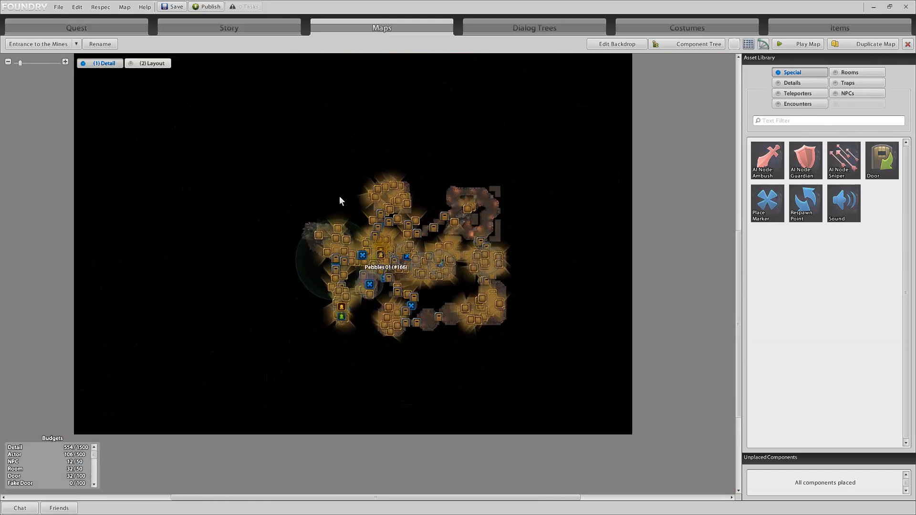
pyautogui.moveTo(302, 85); pyautogui.dragTo(428, 389, button='right')
pyautogui.scroll(4, 434, 398)
pyautogui.scroll(3, 435, 405)
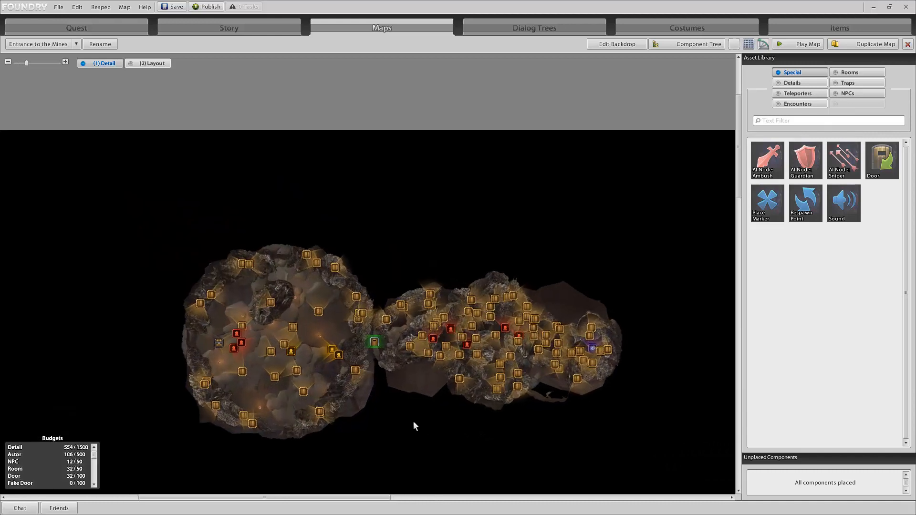
pyautogui.moveTo(415, 424); pyautogui.dragTo(418, 383, button='right')
pyautogui.scroll(-1, 417, 381)
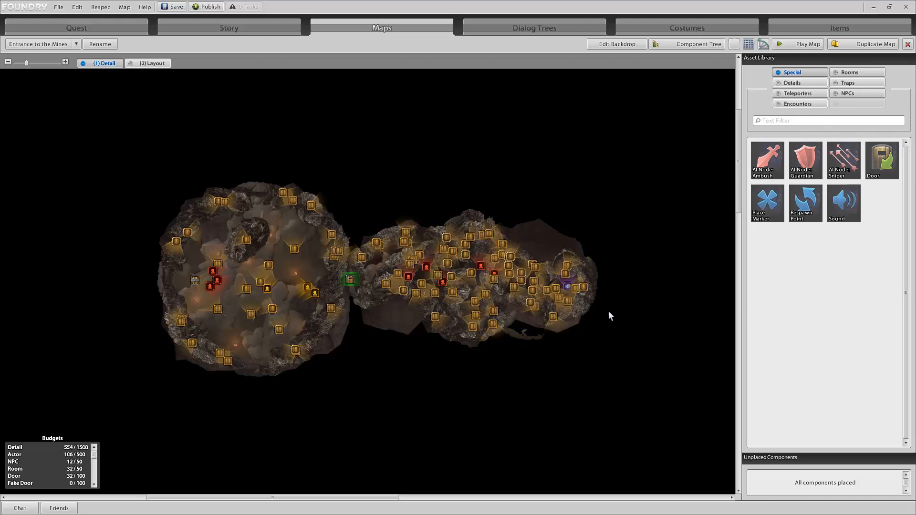
pyautogui.scroll(1, 608, 315)
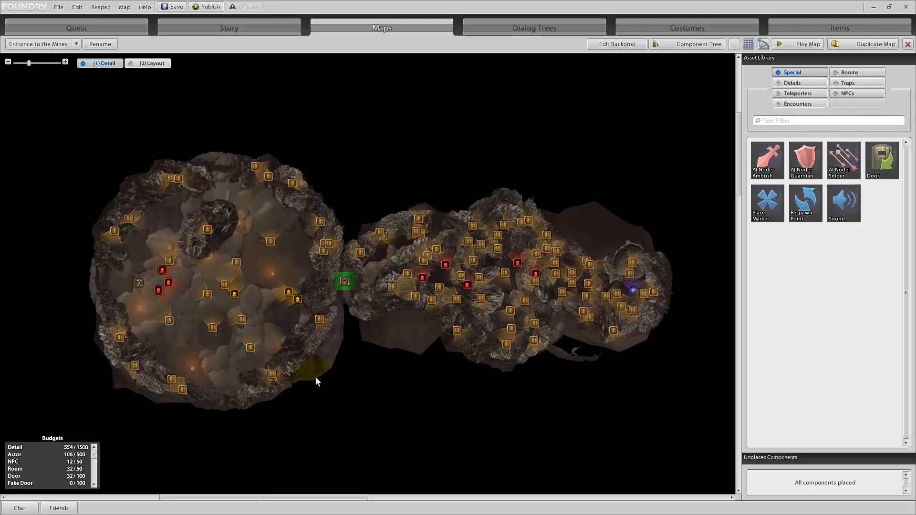
# Step: Return to the main mine rooms and inspect the properties of the Guard Captain at the southwest exit
pyautogui.scroll(-5, 343, 381)
pyautogui.moveTo(454, 398); pyautogui.dragTo(377, 140, button='right')
pyautogui.scroll(-1, 396, 229)
pyautogui.moveTo(399, 327); pyautogui.dragTo(333, 157, button='right')
pyautogui.scroll(3, 444, 402)
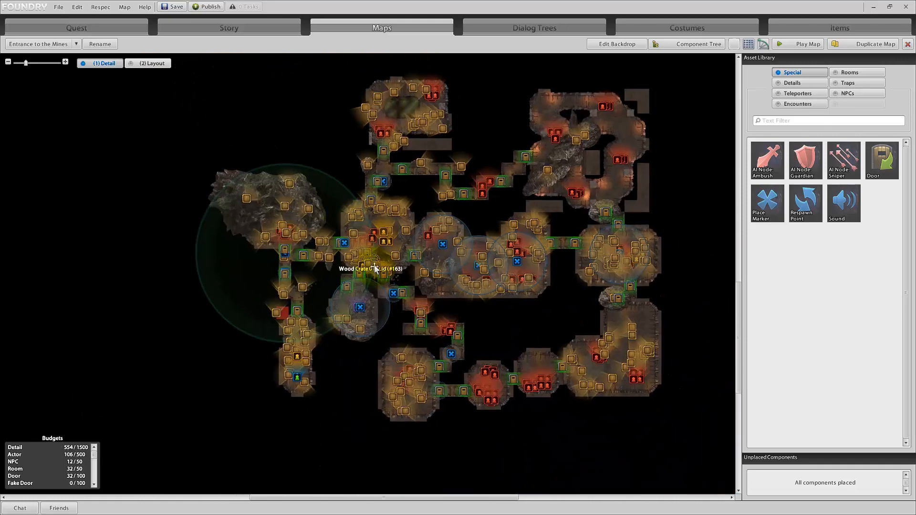
pyautogui.scroll(3, 374, 276)
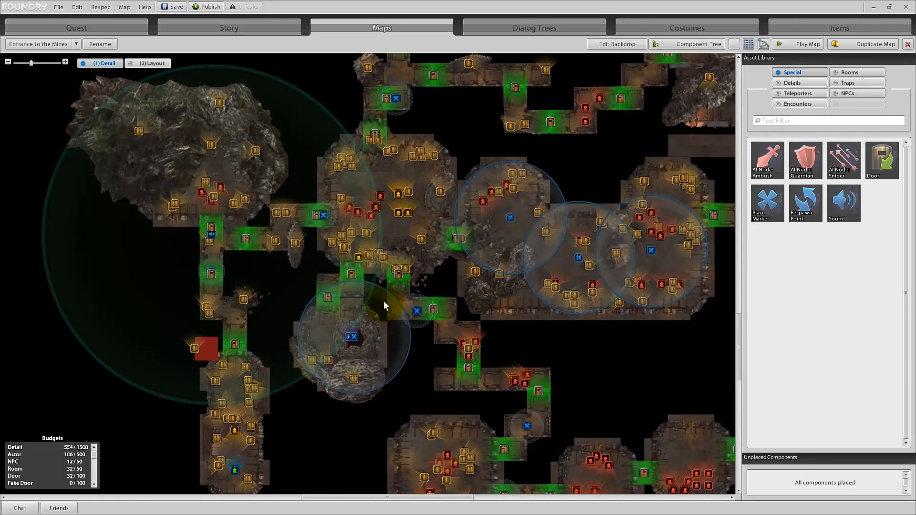
pyautogui.click(358, 258)
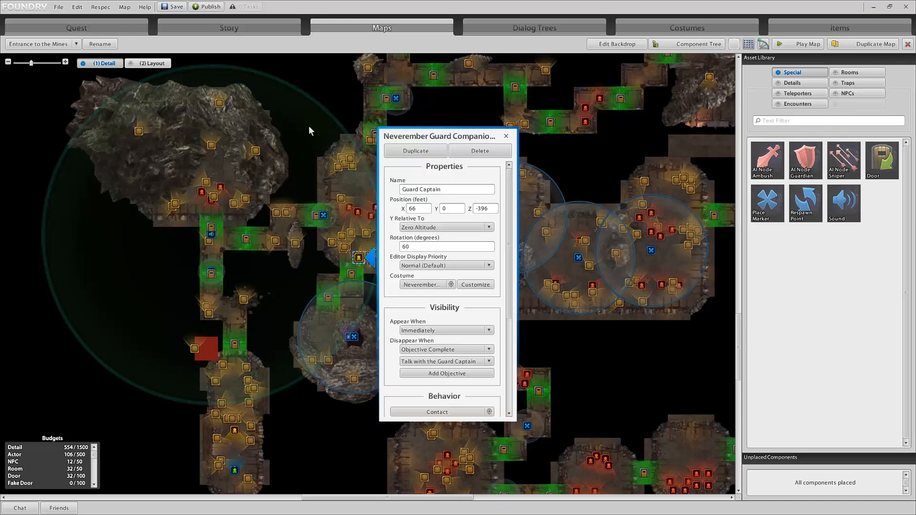
# Step: In the large isolated cavern, set the Mine Foreman (#564) so that it never disappears
pyautogui.click(308, 126)
pyautogui.scroll(-5, 303, 253)
pyautogui.moveTo(224, 140); pyautogui.dragTo(357, 428, button='right')
pyautogui.scroll(2, 302, 354)
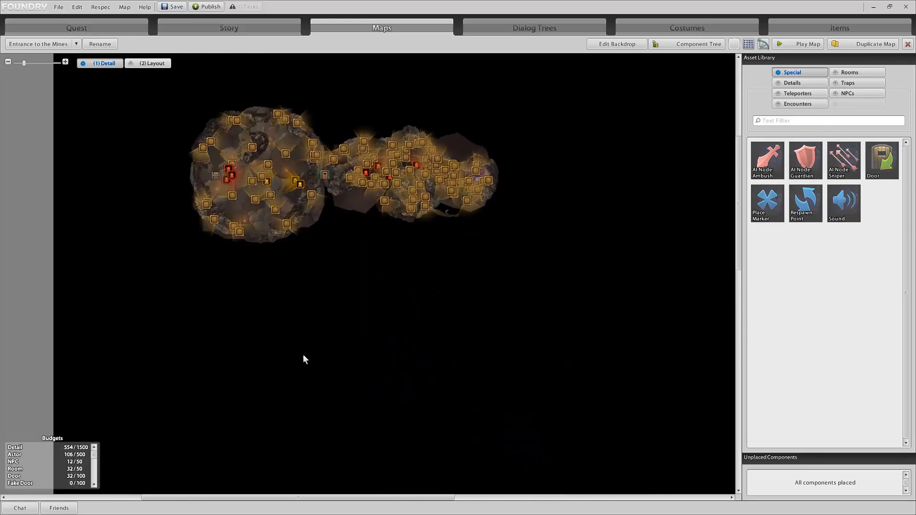
pyautogui.scroll(2, 302, 354)
pyautogui.moveTo(258, 268); pyautogui.dragTo(433, 423, button='right')
pyautogui.scroll(2, 415, 382)
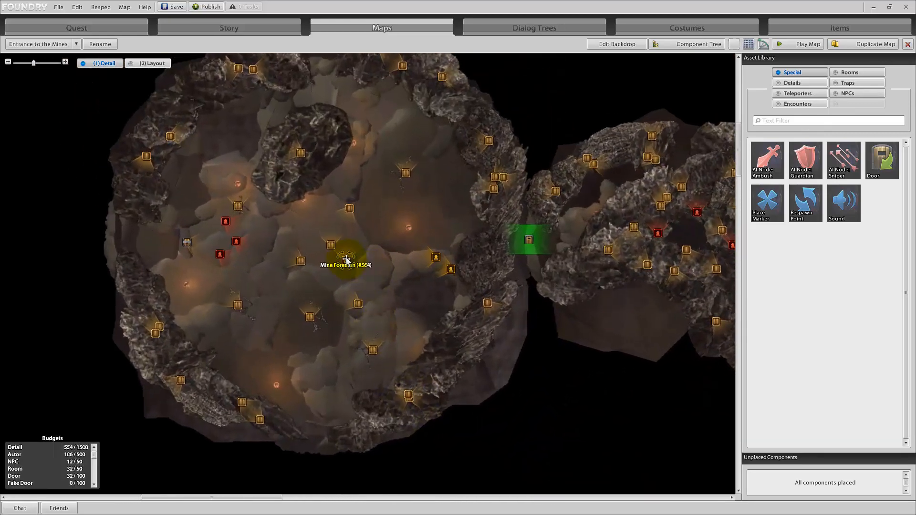
pyautogui.click(347, 260)
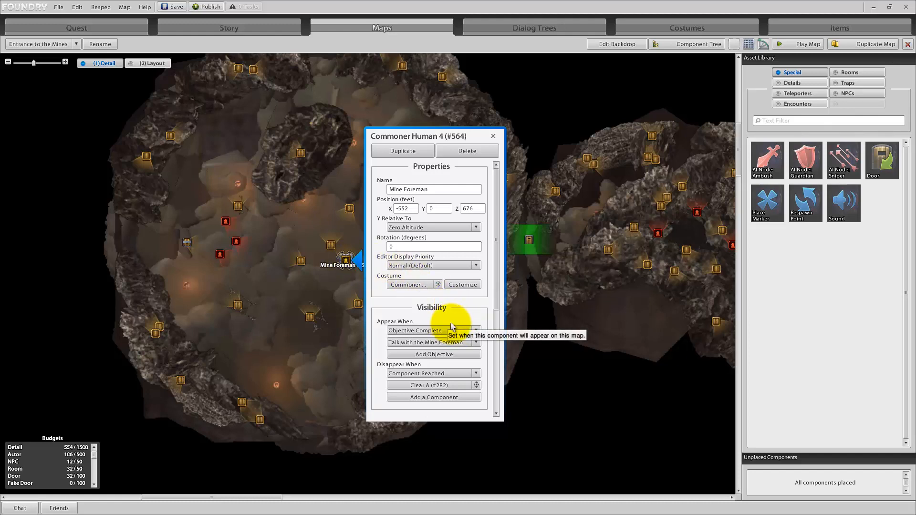
pyautogui.click(425, 375)
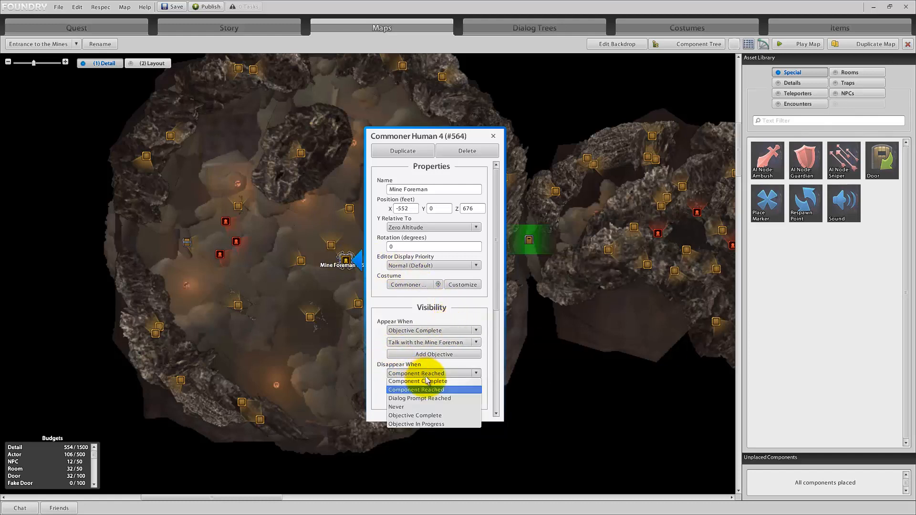
pyautogui.click(424, 405)
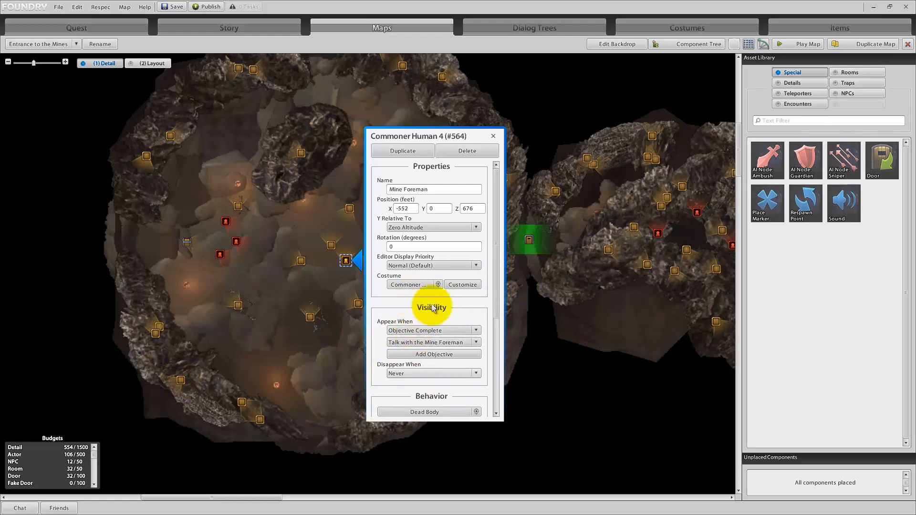
# Step: Switch the Mine Foreman's behavior to Contact and restore it to Dead Body
pyautogui.scroll(-2, 439, 313)
pyautogui.scroll(-2, 439, 313)
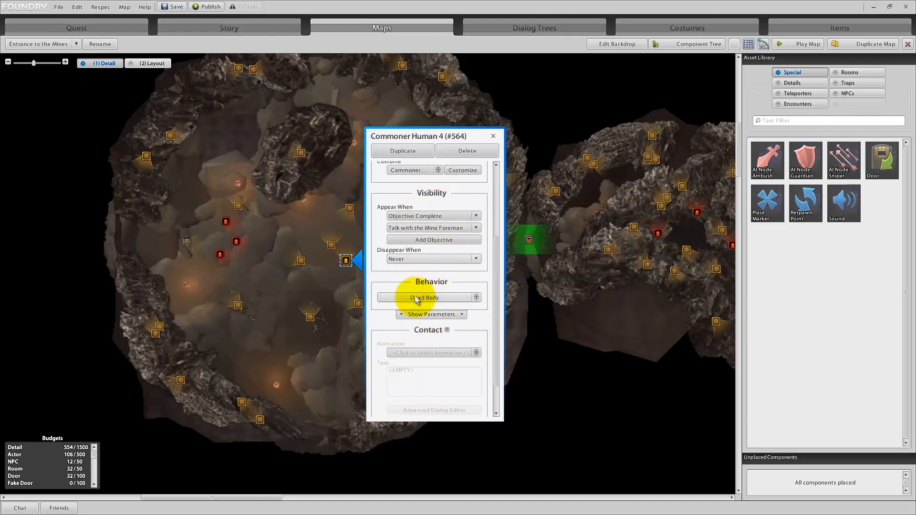
pyautogui.click(416, 298)
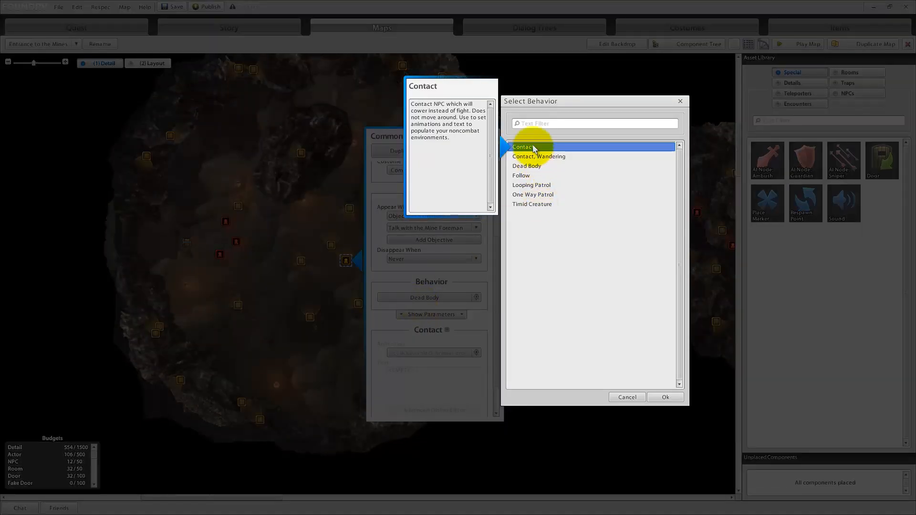
pyautogui.click(665, 397)
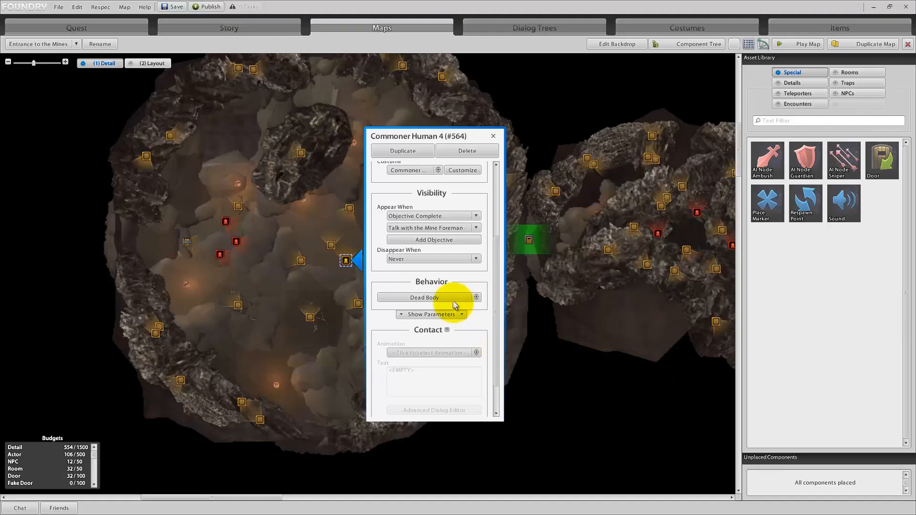
pyautogui.click(449, 299)
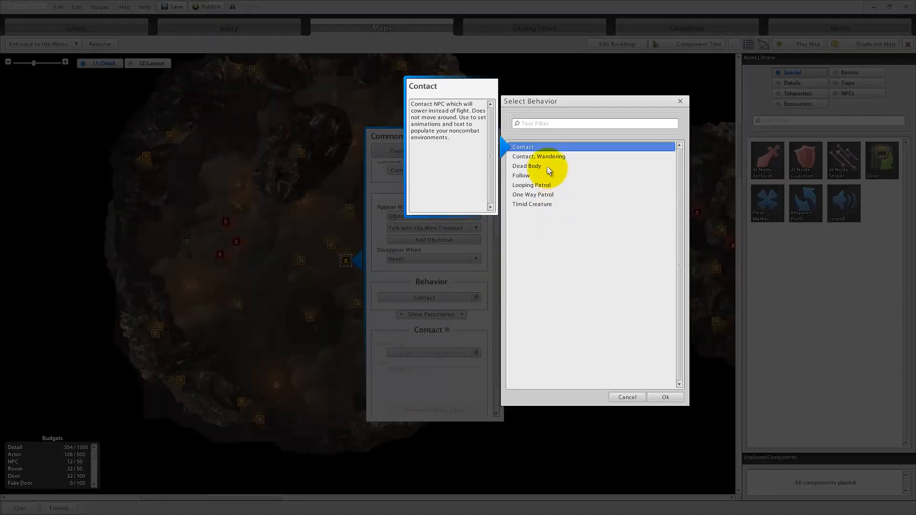
pyautogui.click(548, 168)
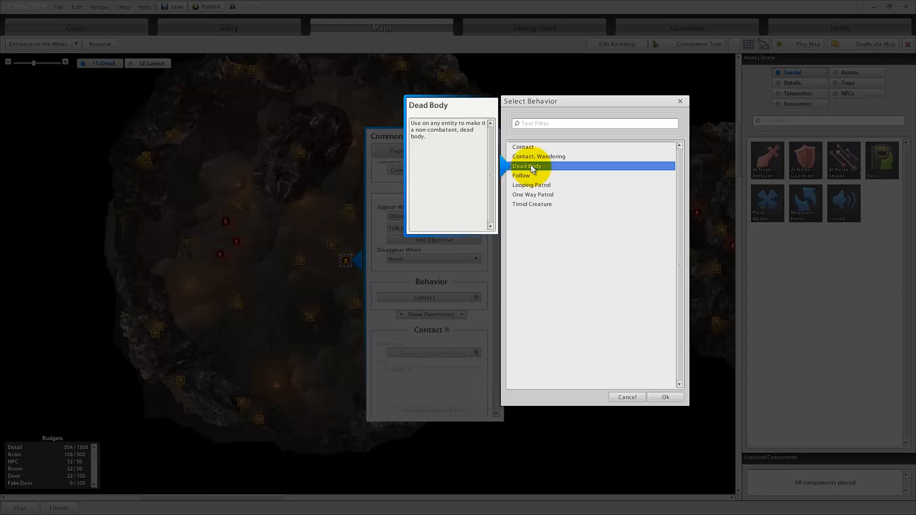
pyautogui.click(662, 395)
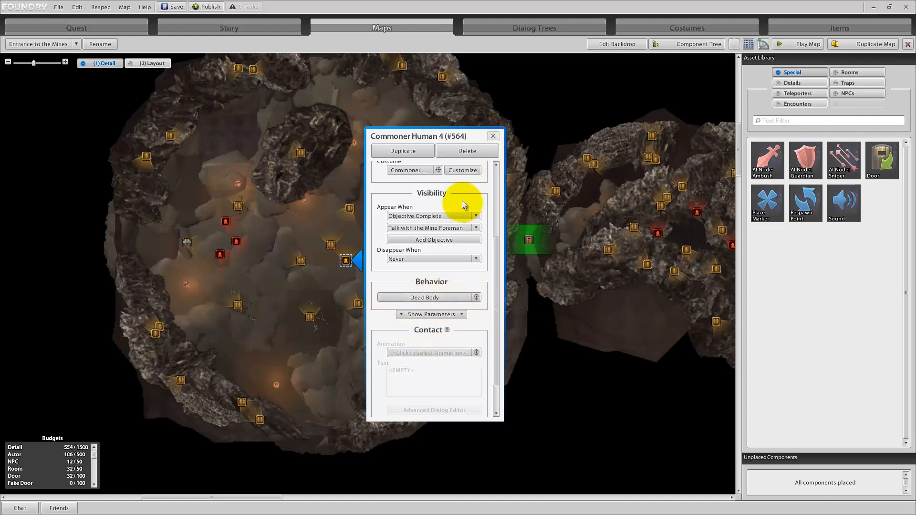
pyautogui.click(493, 136)
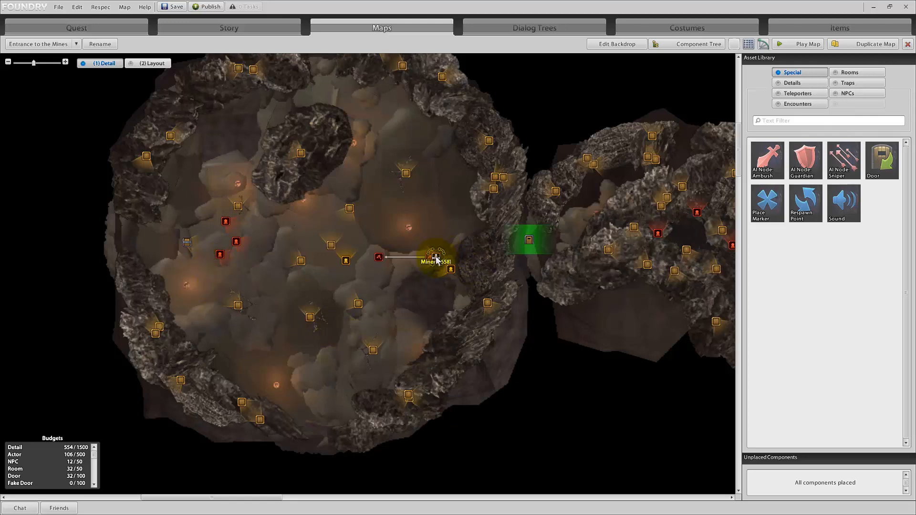
# Step: Move the patrol points of the Guard Captain and the Miner from the cavern's east side right beside the Mine Foreman
pyautogui.scroll(-4, 551, 331)
pyautogui.scroll(3, 547, 319)
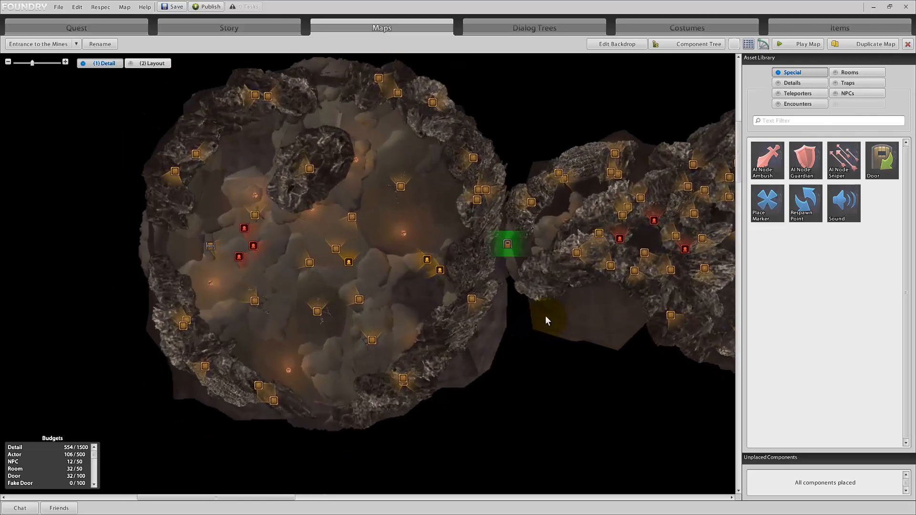
pyautogui.scroll(2, 545, 316)
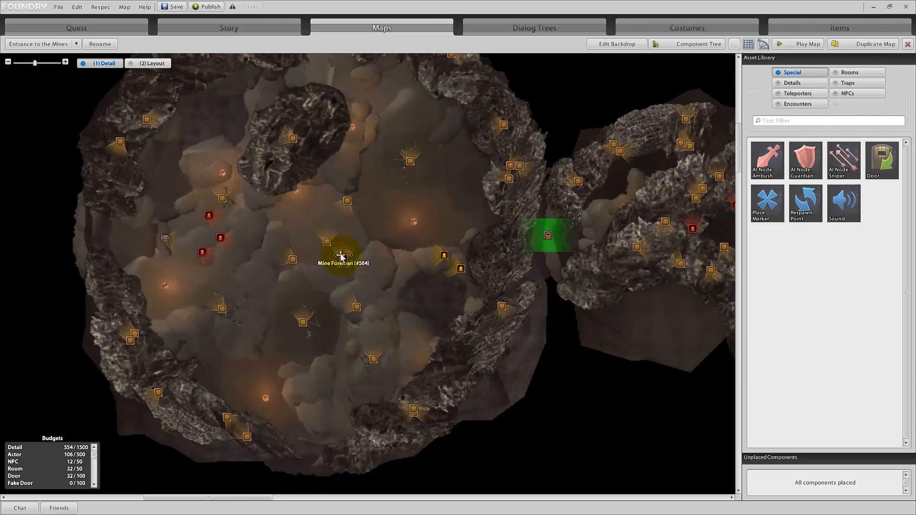
pyautogui.click(458, 271)
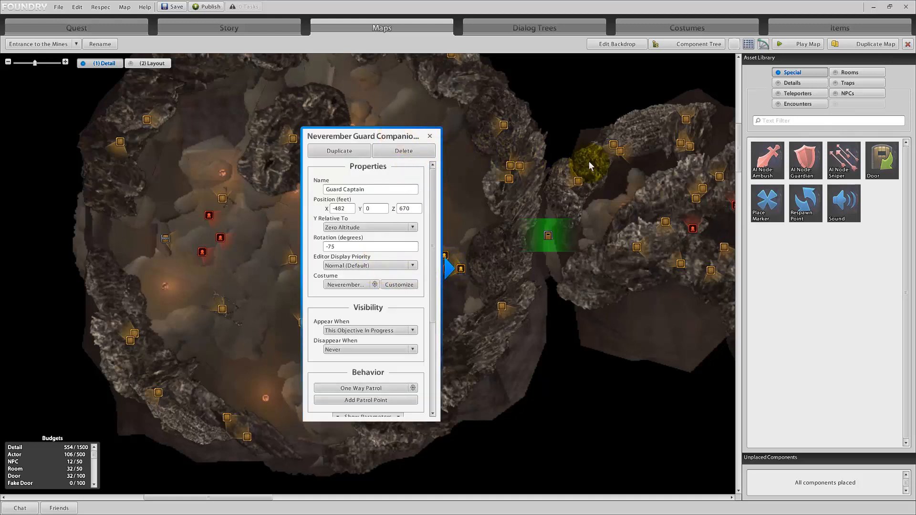
pyautogui.moveTo(467, 236); pyautogui.dragTo(604, 222)
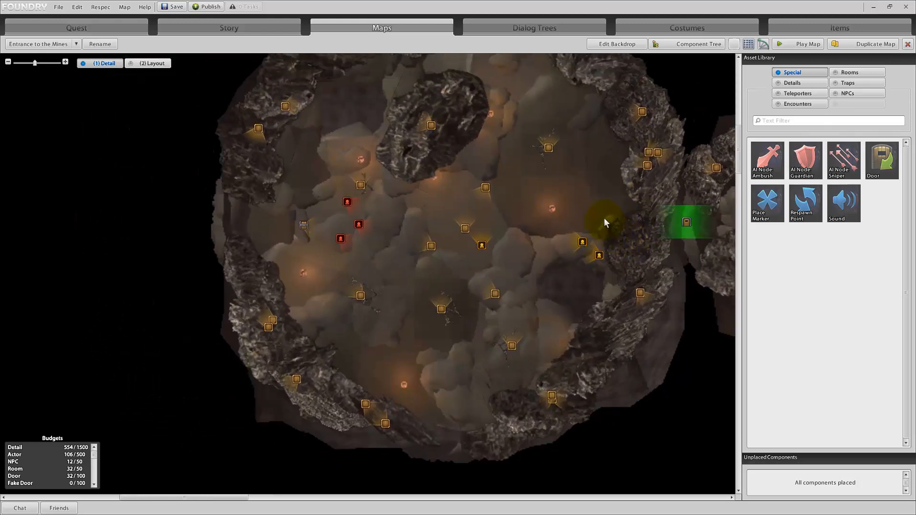
pyautogui.click(597, 258)
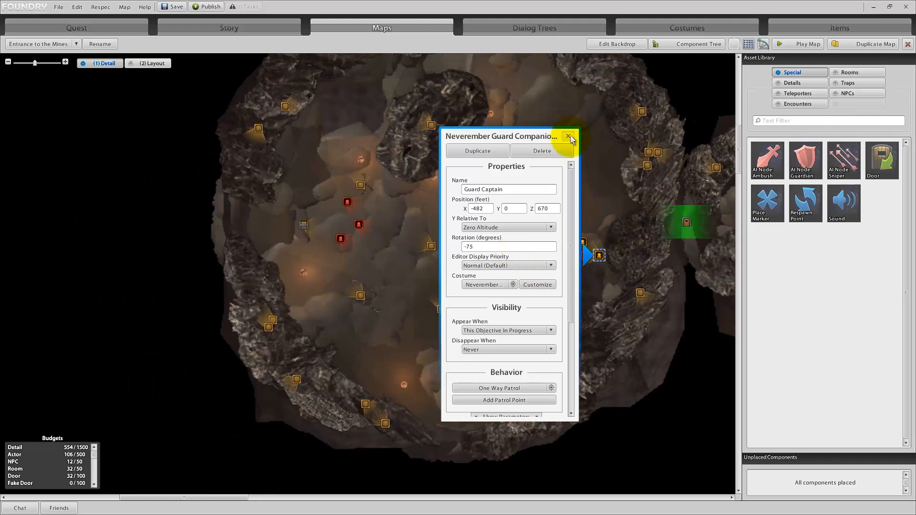
pyautogui.click(571, 135)
pyautogui.moveTo(595, 262); pyautogui.dragTo(492, 255)
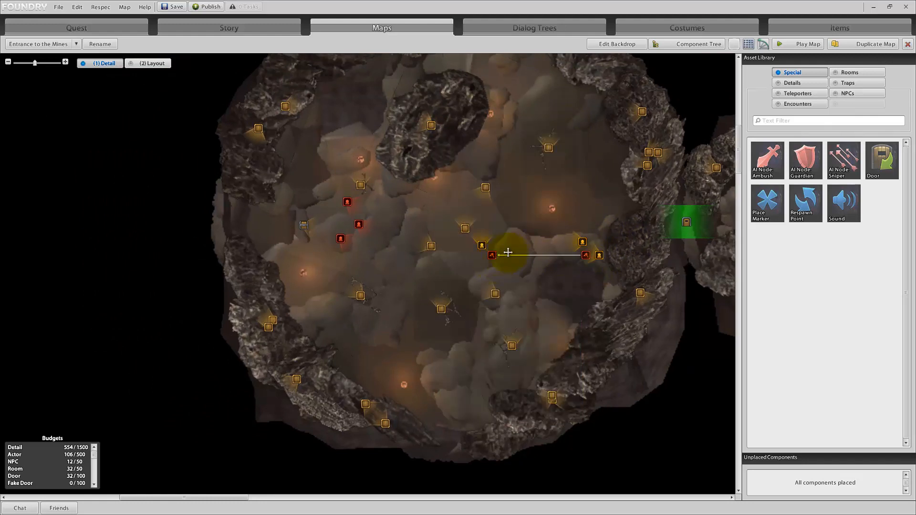
pyautogui.click(583, 241)
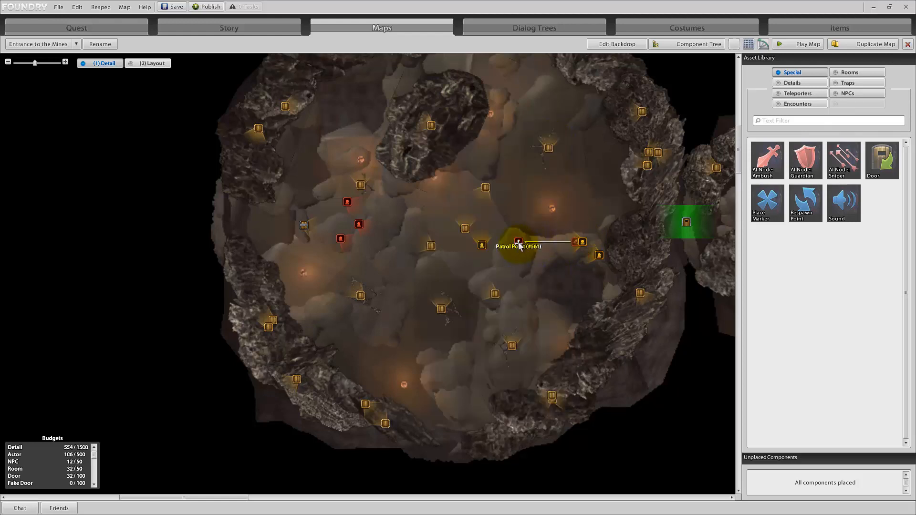
pyautogui.moveTo(520, 242); pyautogui.dragTo(499, 236)
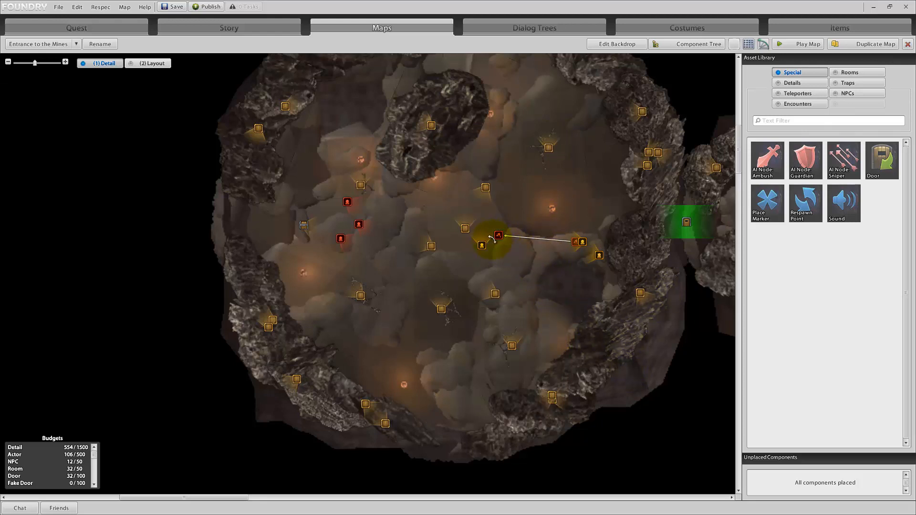
# Step: Review the visibility and patrol settings of the Guard Captain (#290) and the Miner (#558)
pyautogui.click(598, 256)
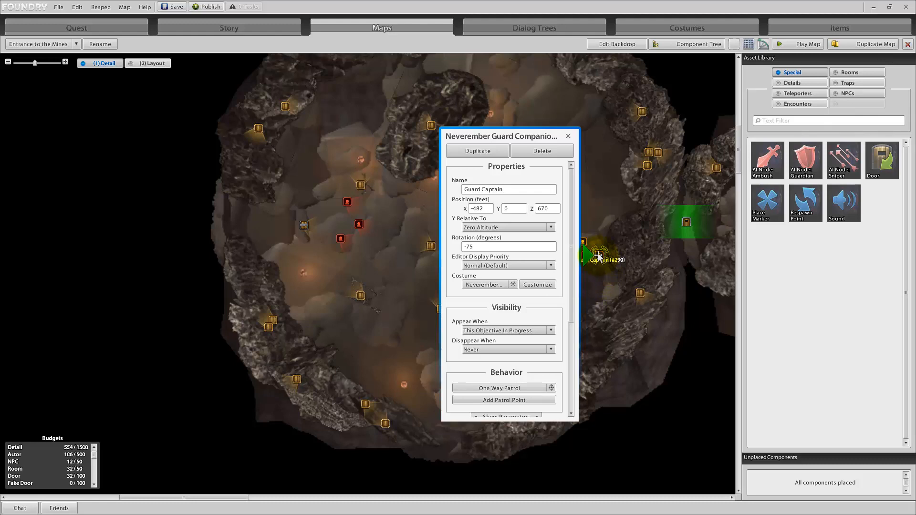
pyautogui.click(567, 136)
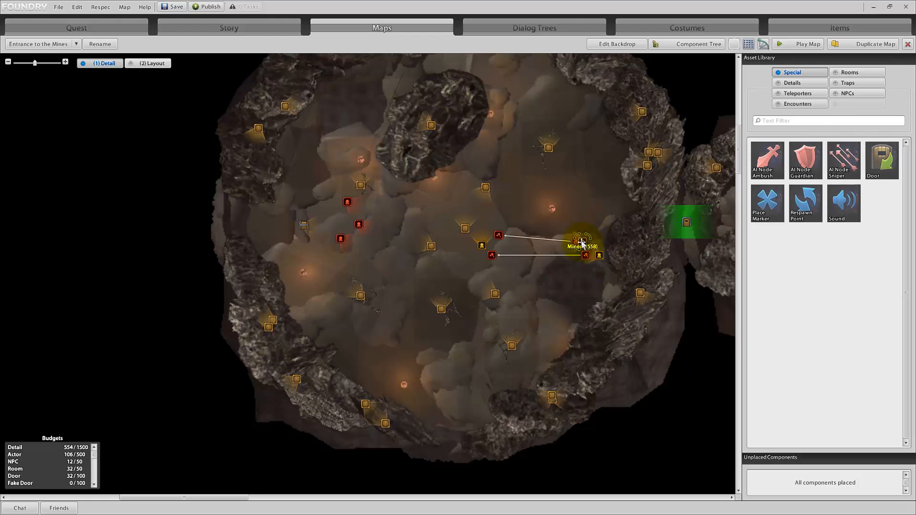
pyautogui.click(582, 243)
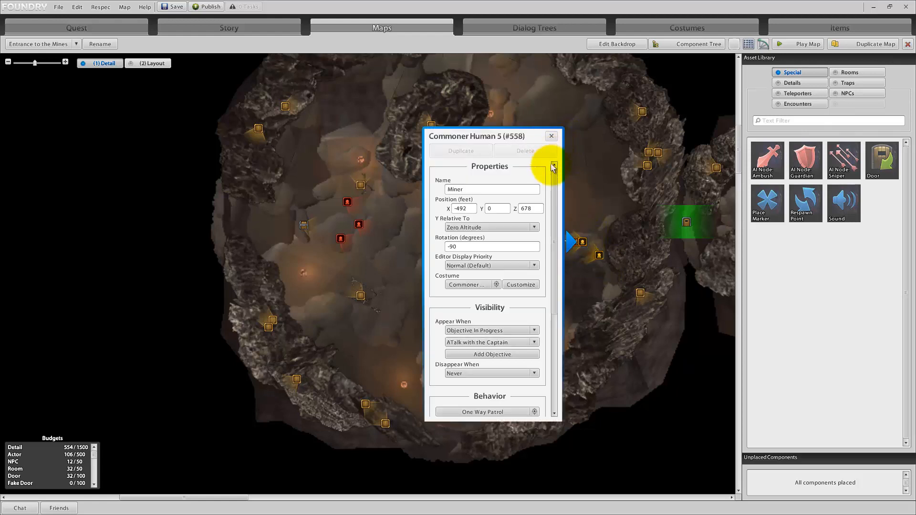
pyautogui.click(550, 252)
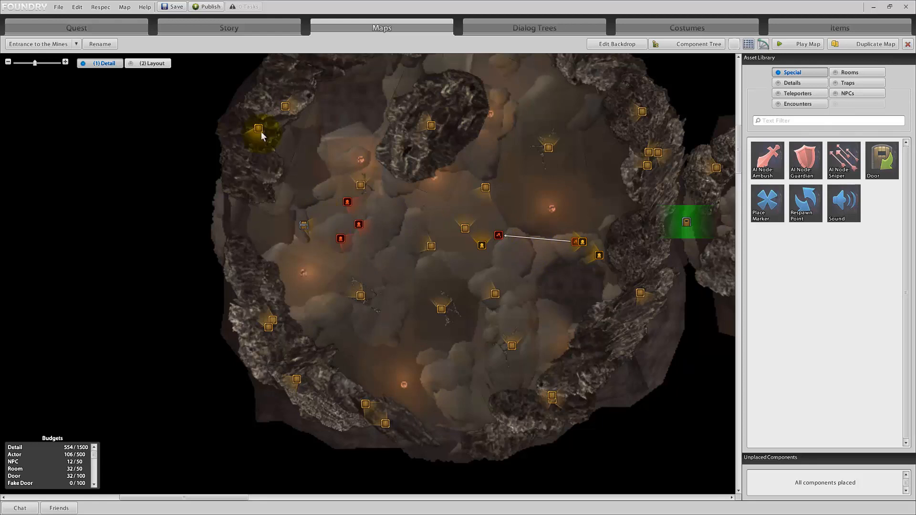
# Step: Save the quest and play the map from the spot between the NPC and the spawn point in the southwest starting room
pyautogui.click(170, 7)
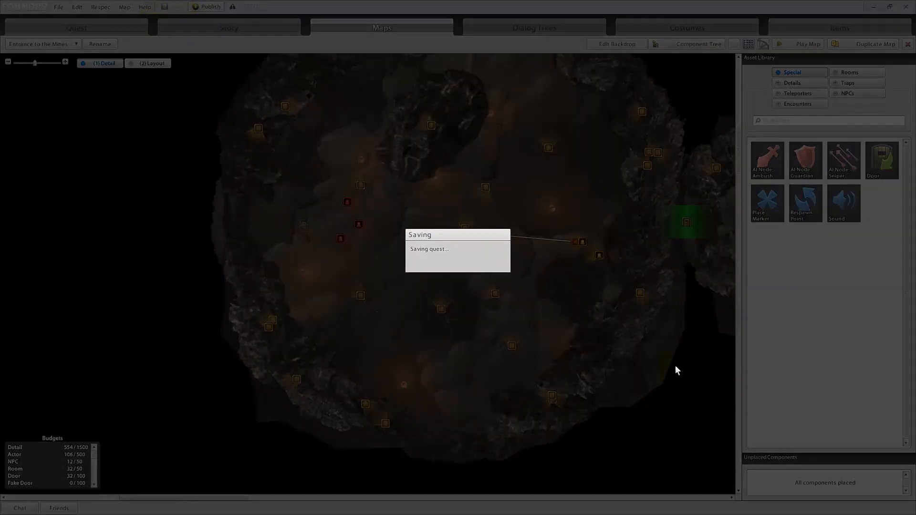
pyautogui.scroll(-10, 608, 346)
pyautogui.moveTo(560, 396); pyautogui.dragTo(499, 166, button='right')
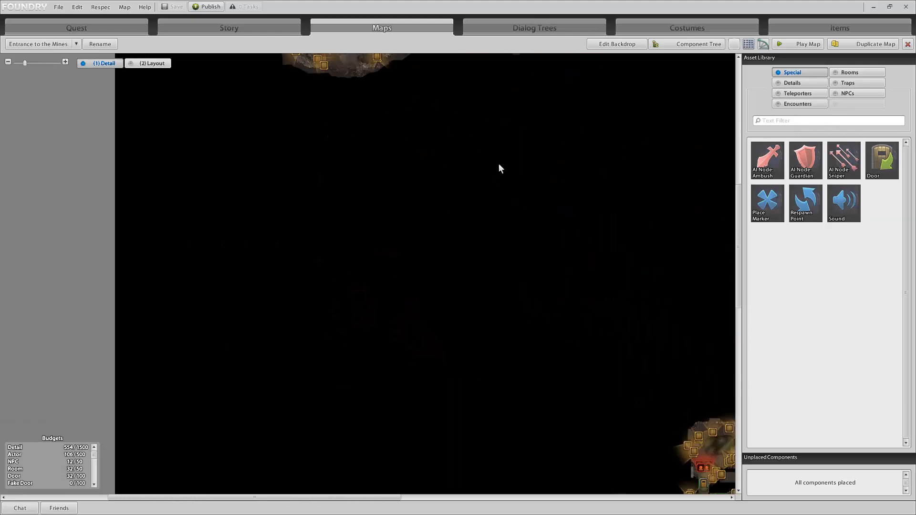
pyautogui.moveTo(487, 343); pyautogui.dragTo(446, 192, button='right')
pyautogui.moveTo(430, 277); pyautogui.dragTo(368, 178, button='right')
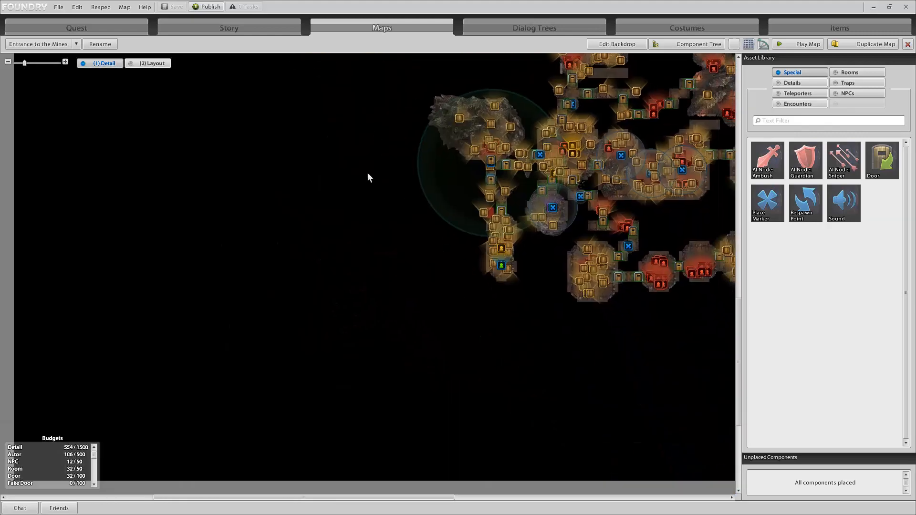
pyautogui.scroll(4, 235, 265)
pyautogui.scroll(4, 235, 271)
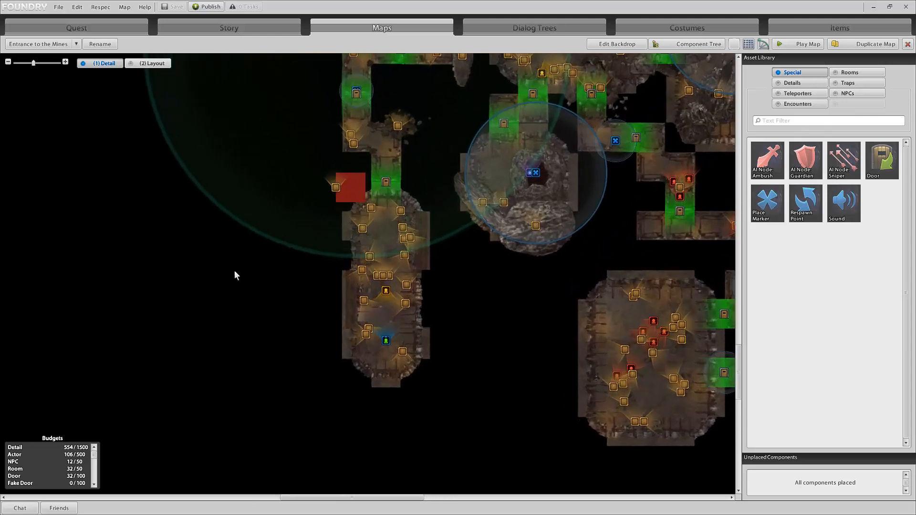
pyautogui.moveTo(257, 288); pyautogui.dragTo(310, 337, button='right')
pyautogui.scroll(2, 312, 322)
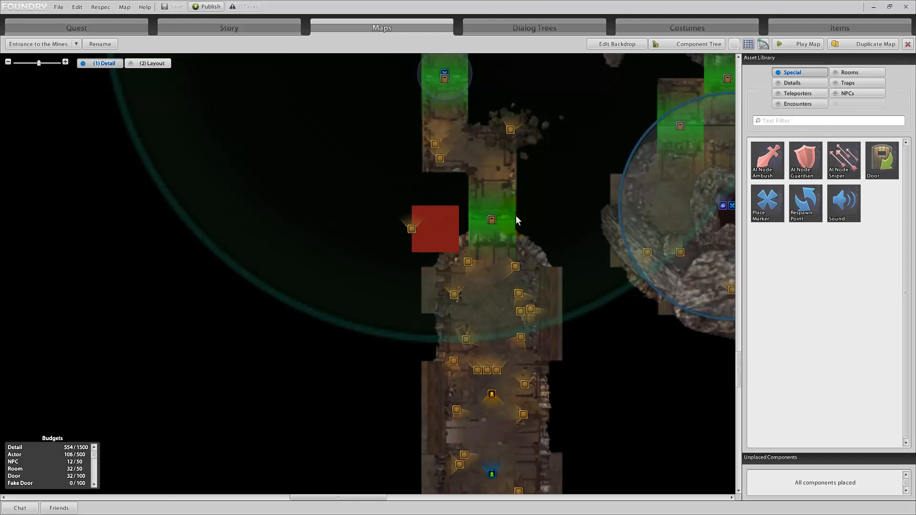
pyautogui.scroll(-1, 604, 369)
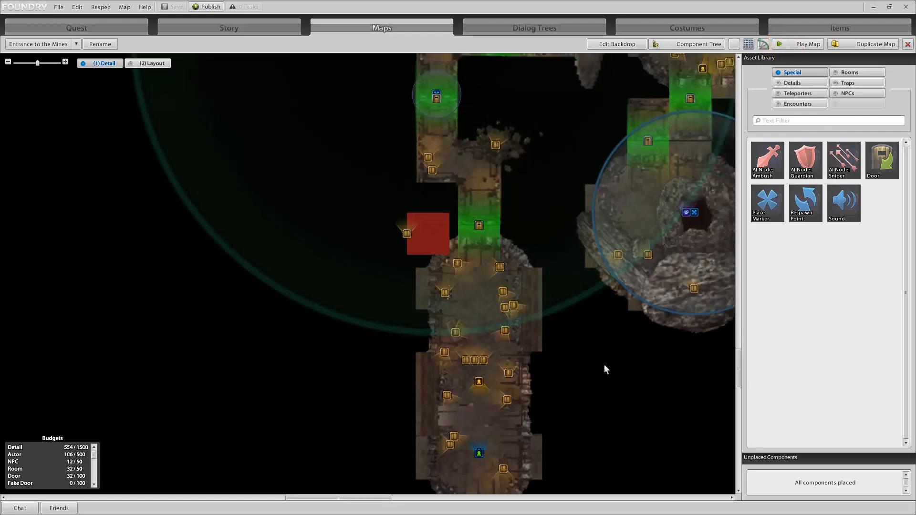
pyautogui.scroll(-1, 604, 366)
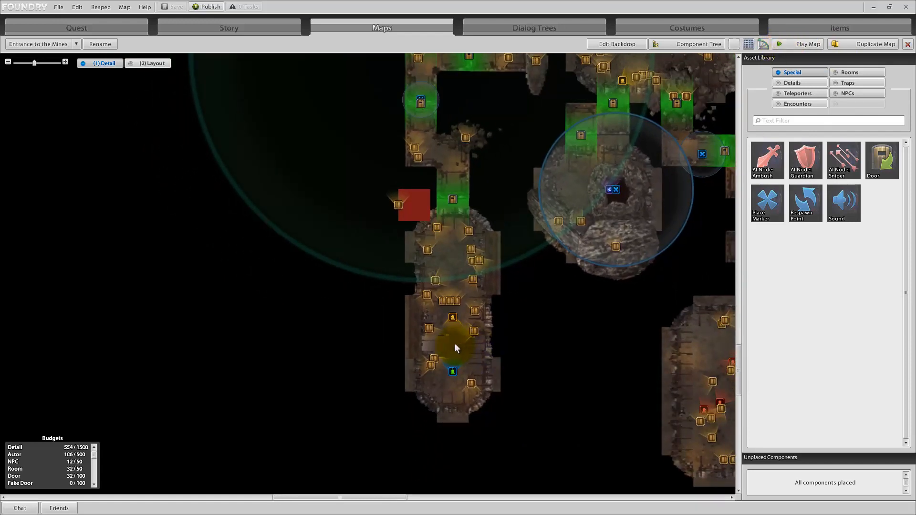
pyautogui.rightClick(456, 348)
pyautogui.click(489, 391)
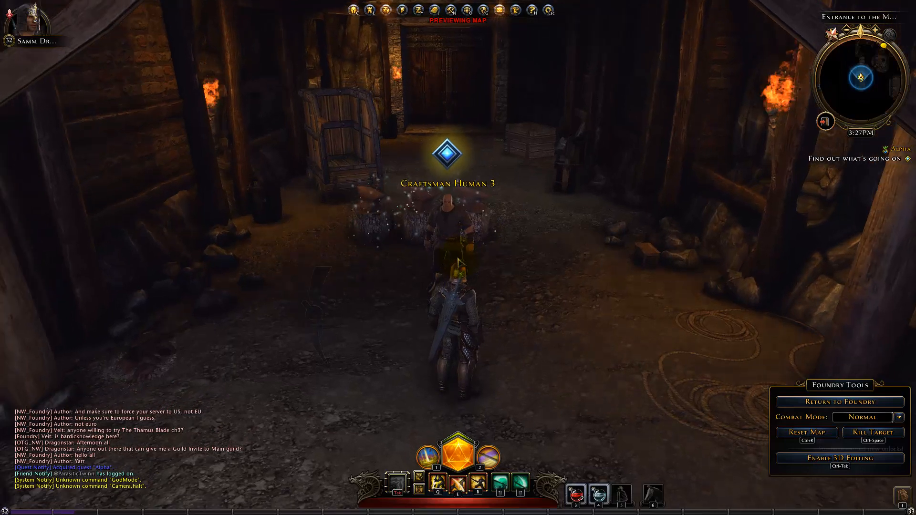
# Step: Show the chat's Log channel and set the preview's combat mode to Untargetable
pyautogui.press('alt')
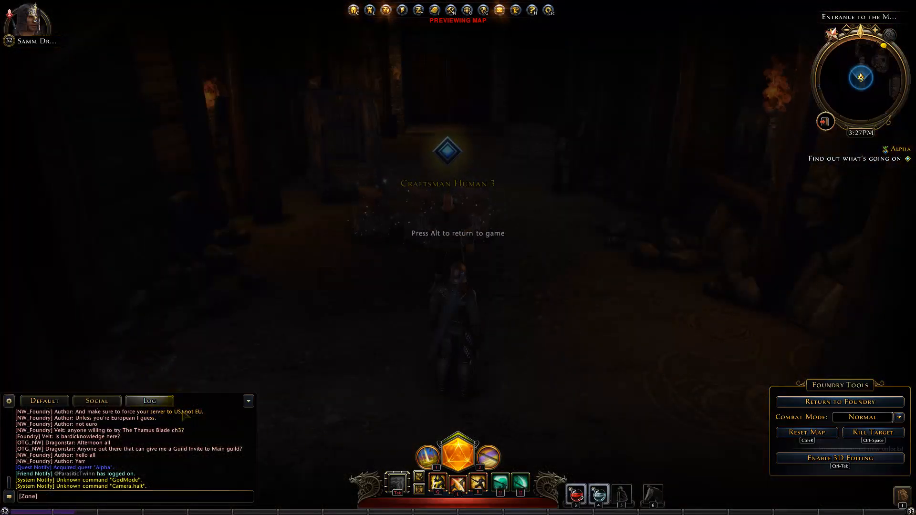
pyautogui.click(151, 400)
pyautogui.click(898, 417)
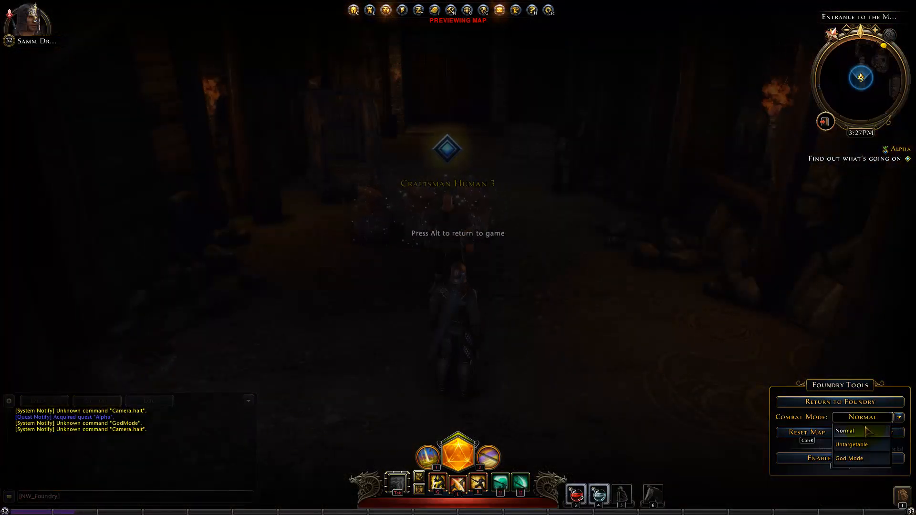
pyautogui.click(861, 446)
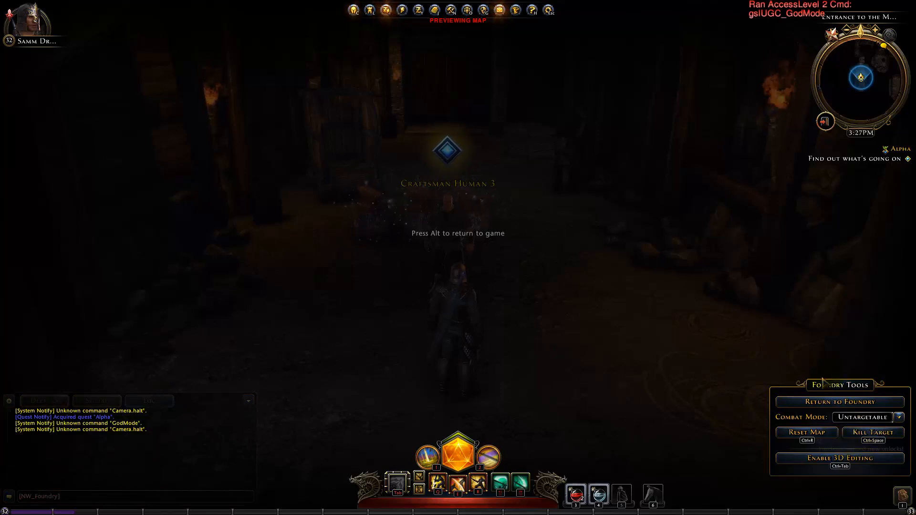
# Step: Set the preview's combat mode to God Mode and return to controlling the character
pyautogui.press('alt')
pyautogui.press('alt')
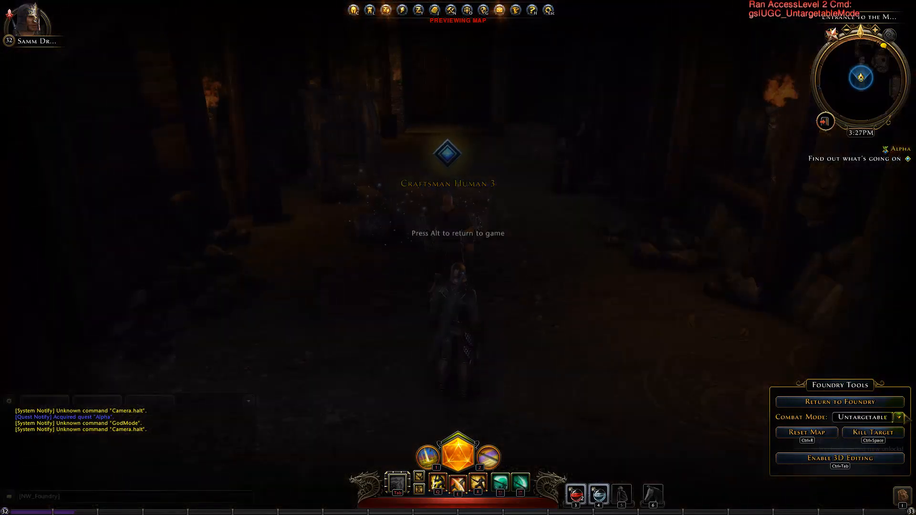
pyautogui.click(898, 418)
pyautogui.click(856, 456)
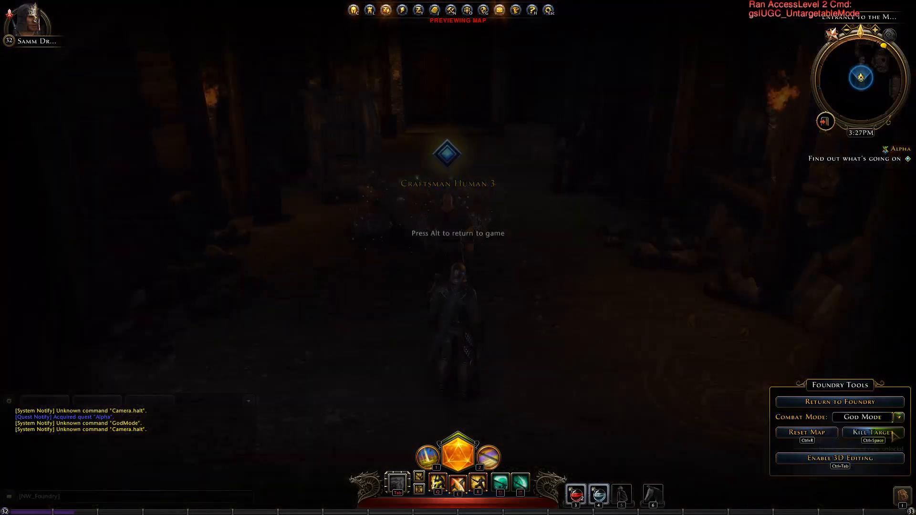
pyautogui.press('alt')
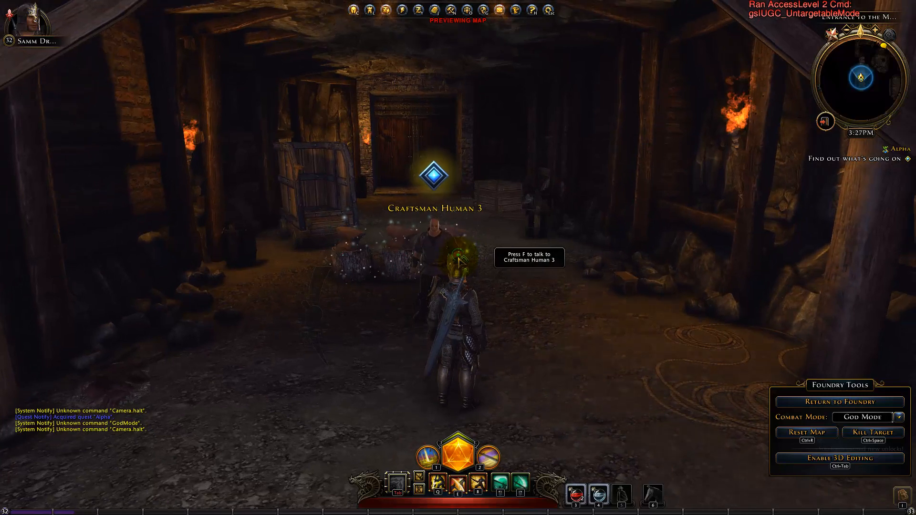
# Step: Talk to Craftsman Human 3 and answer his plea for help with OK
pyautogui.press('w')
pyautogui.press('f')
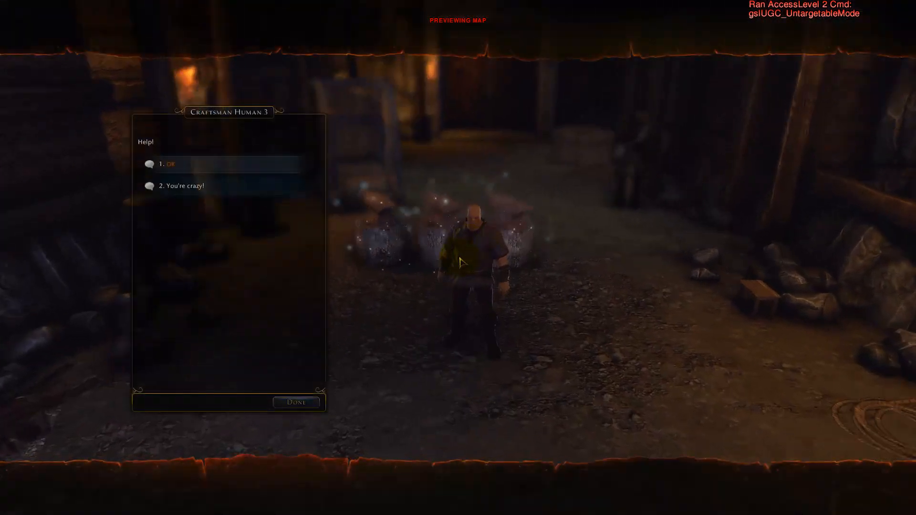
pyautogui.press('1')
# Step: Open the double door behind the craftsman and run through the tunnel toward the guard captain to test the first reach objective
pyautogui.press('w')
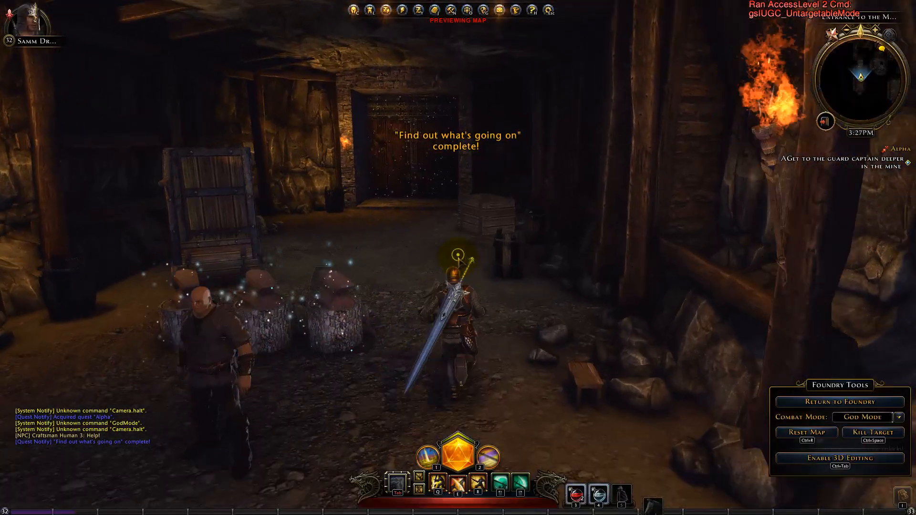
pyautogui.press('w')
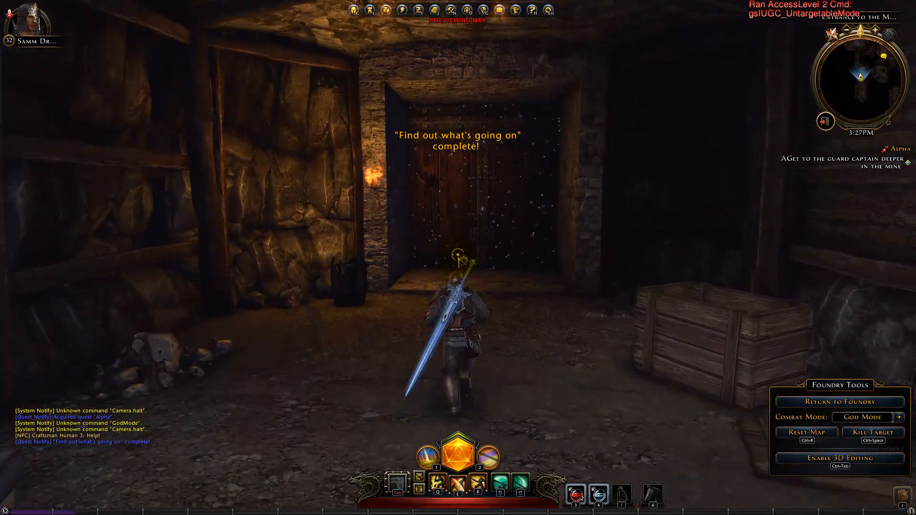
pyautogui.press('f')
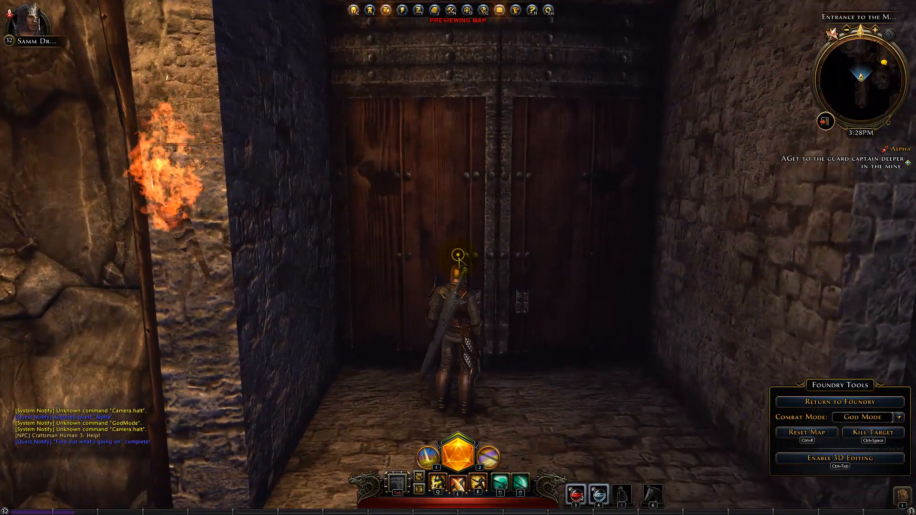
pyautogui.press('w')
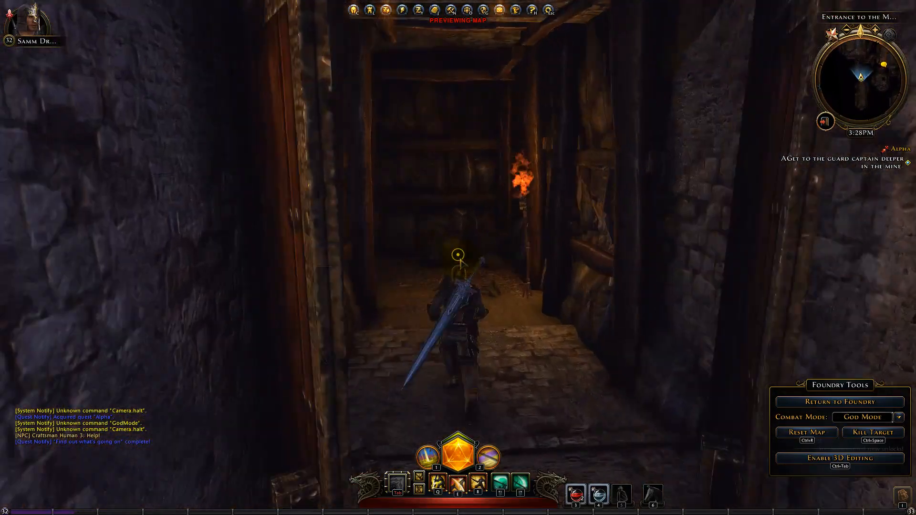
pyautogui.press('w')
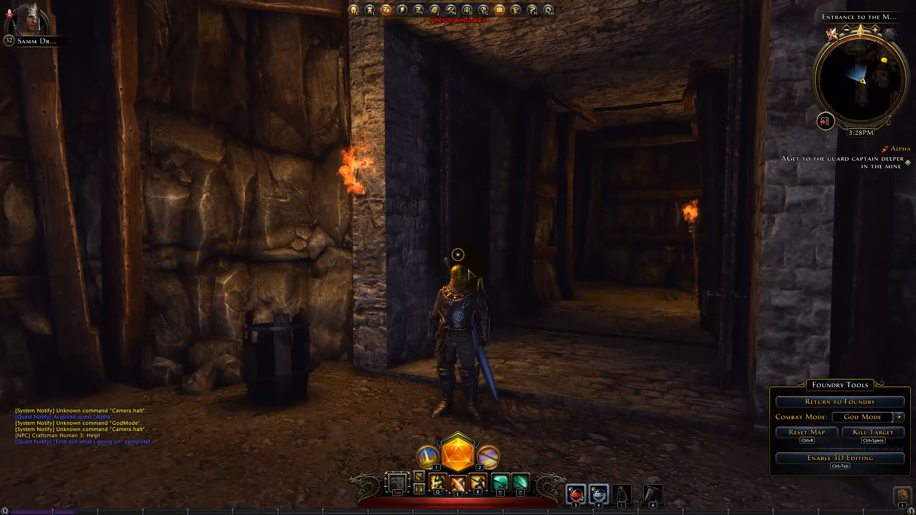
pyautogui.press('w')
pyautogui.press('w')
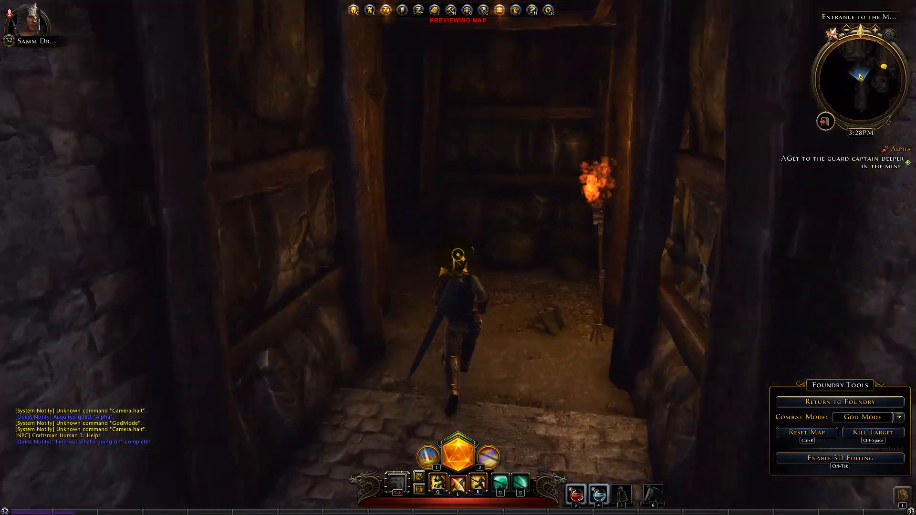
pyautogui.press('w')
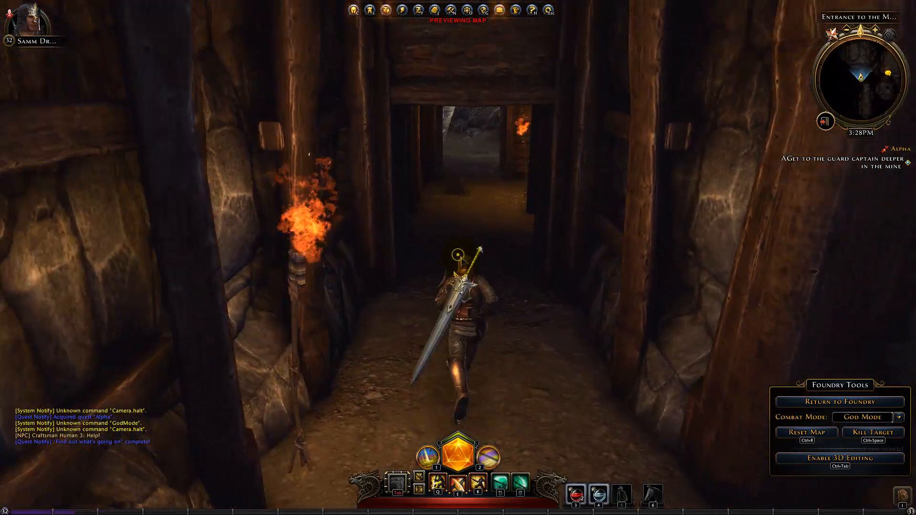
pyautogui.press('w')
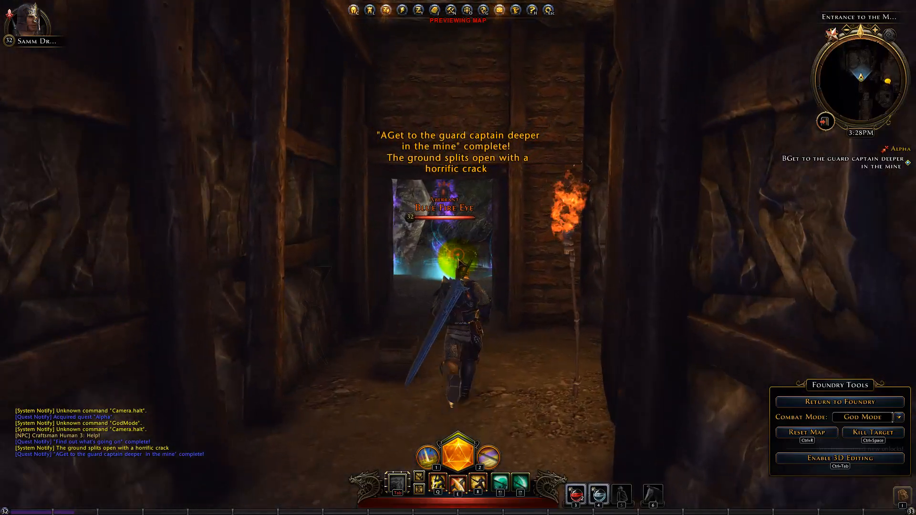
# Step: Kill the Blue Fire Eyes at the tunnel's doorway and continue along the passage toward the guard captain
pyautogui.hotkey('ctrl', 'space')
pyautogui.press('w')
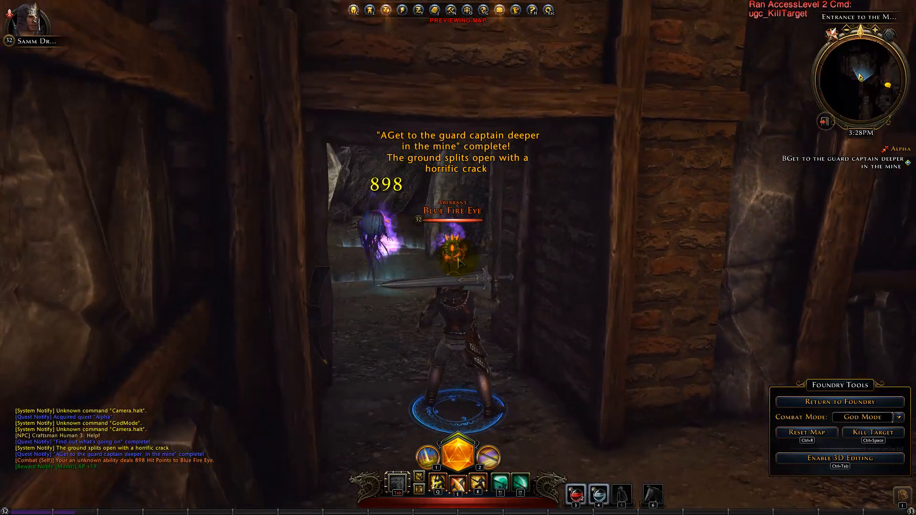
pyautogui.hotkey('ctrl', 'space')
pyautogui.hotkey('ctrl', 'space')
pyautogui.press('w')
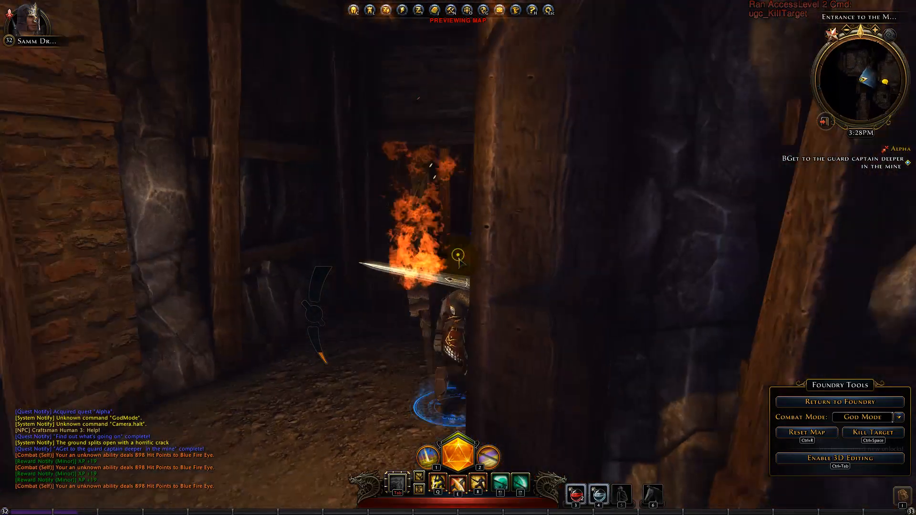
pyautogui.press('w')
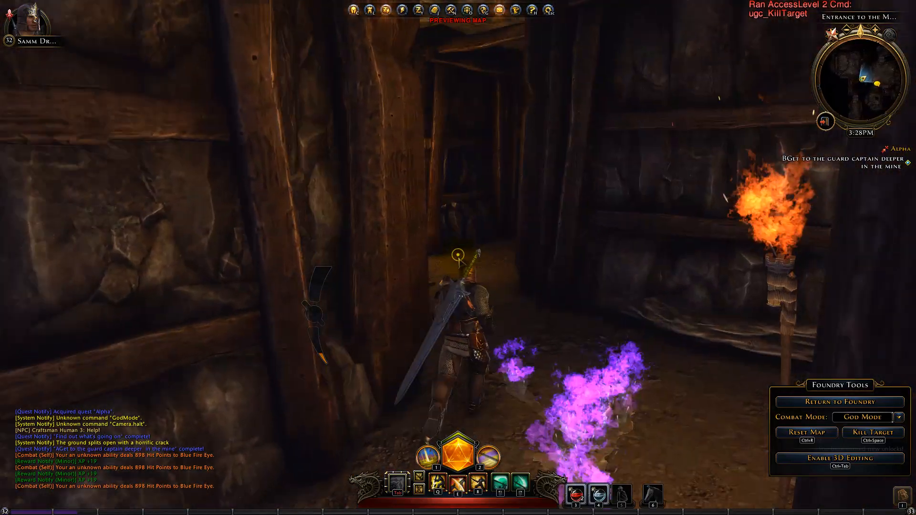
# Step: Enter the cavern with the Guard Captain and Mine Foreman and kill the attacking Plaguechanged Raider, Nothics and Blue Fire Eyes
pyautogui.press('w')
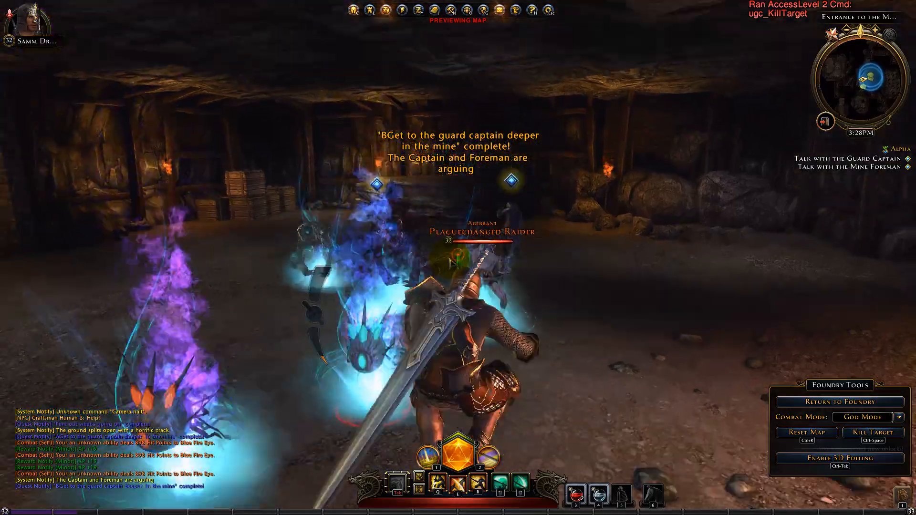
pyautogui.hotkey('ctrl', 'space')
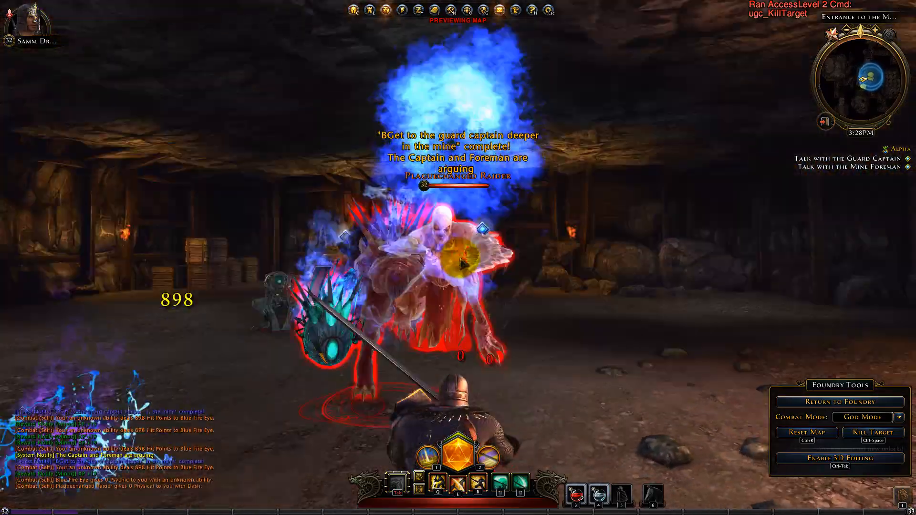
pyautogui.hotkey('ctrl', 'space')
pyautogui.hotkey('ctrl', 'space')
pyautogui.hotkey('ctrl', 'space')
pyautogui.hotkey('ctrl', 'space')
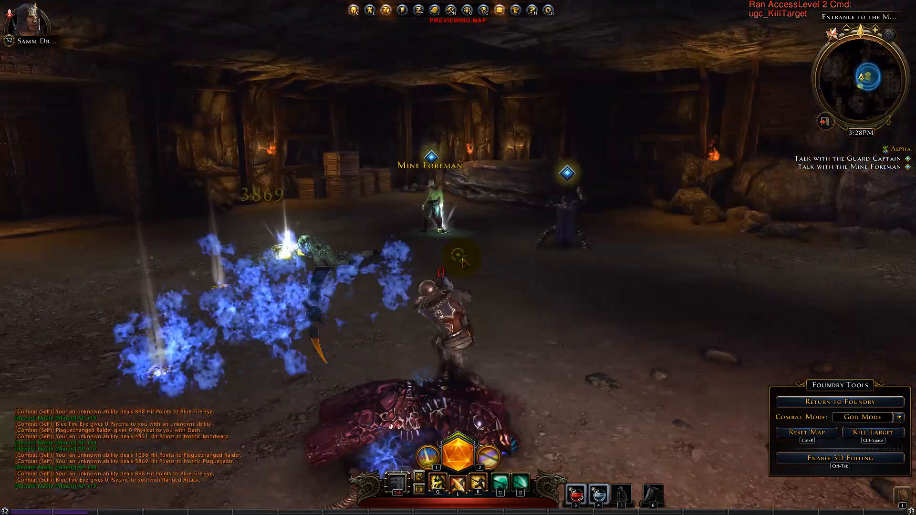
# Step: Talk to the Guard Captain and the Mine Foreman, taking the first reply in each dialog
pyautogui.press('w')
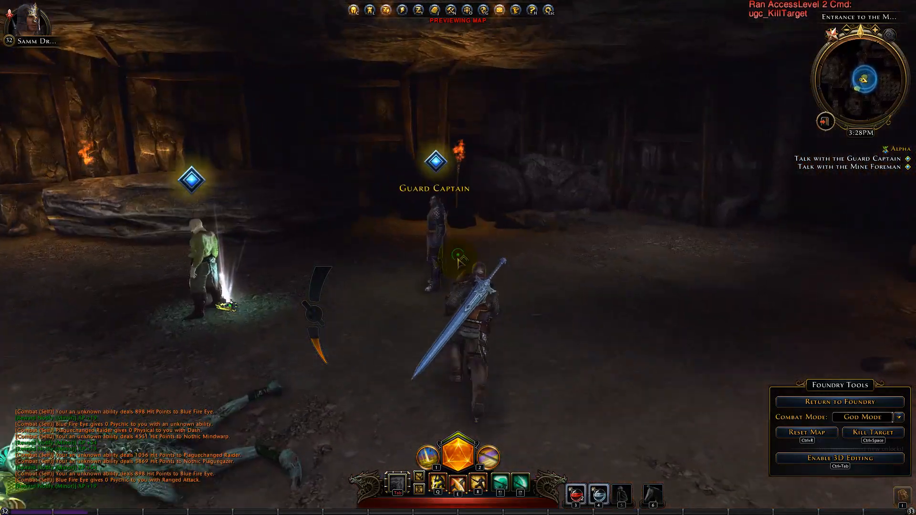
pyautogui.press('f')
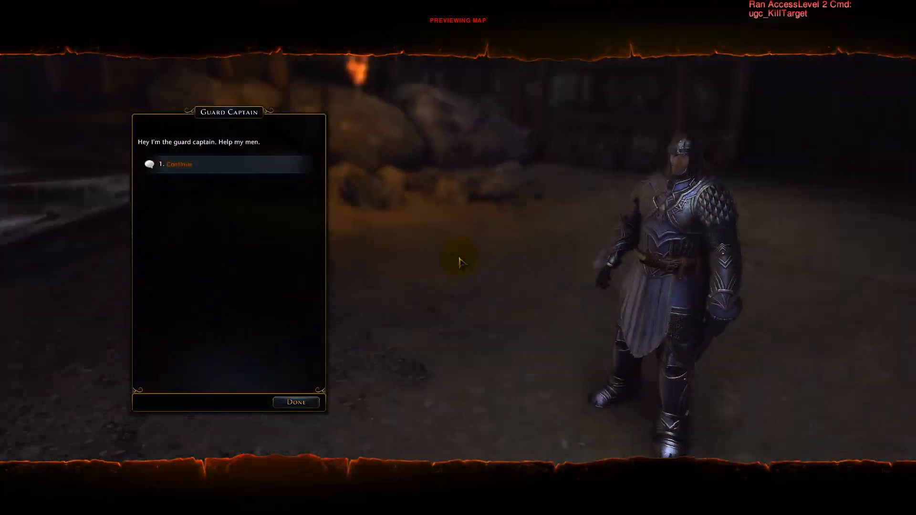
pyautogui.press('1')
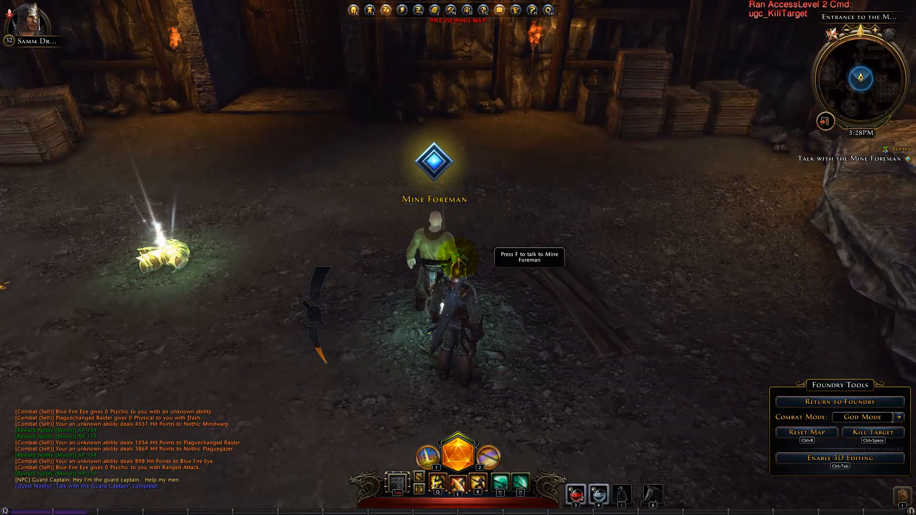
pyautogui.press('f')
pyautogui.press('1')
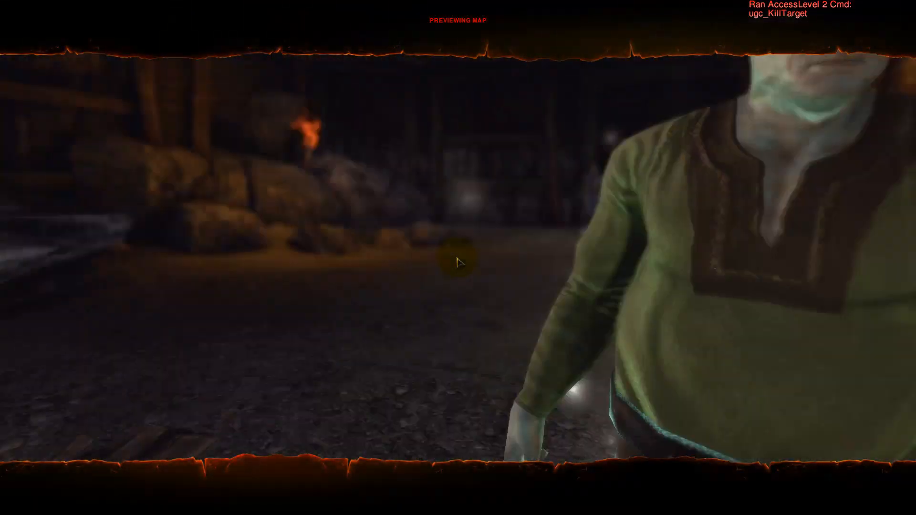
pyautogui.press('w')
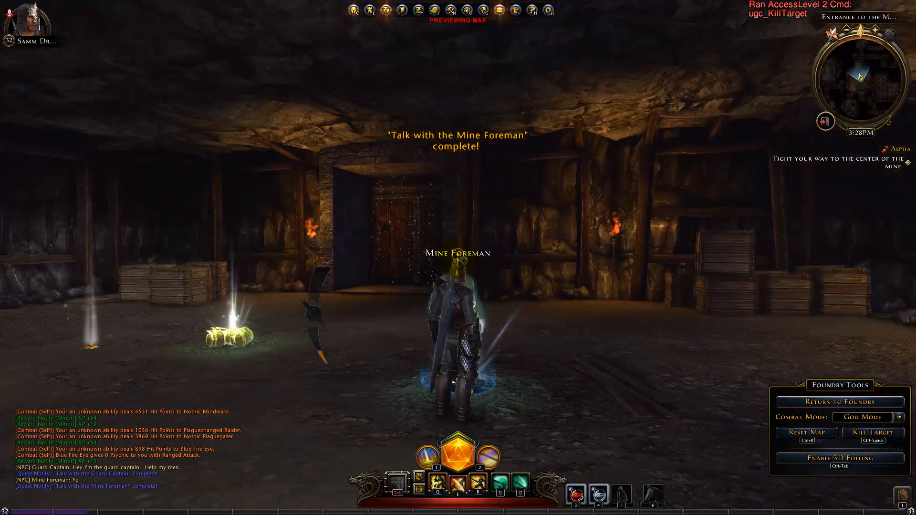
# Step: Examine the gap between the double door's stone frame and the cavern wall near the fire pit
pyautogui.press('a')
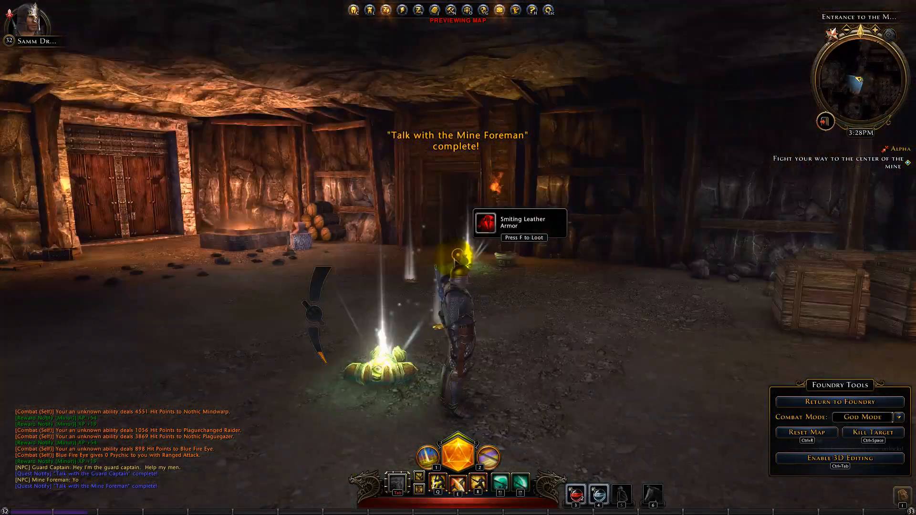
pyautogui.press('w')
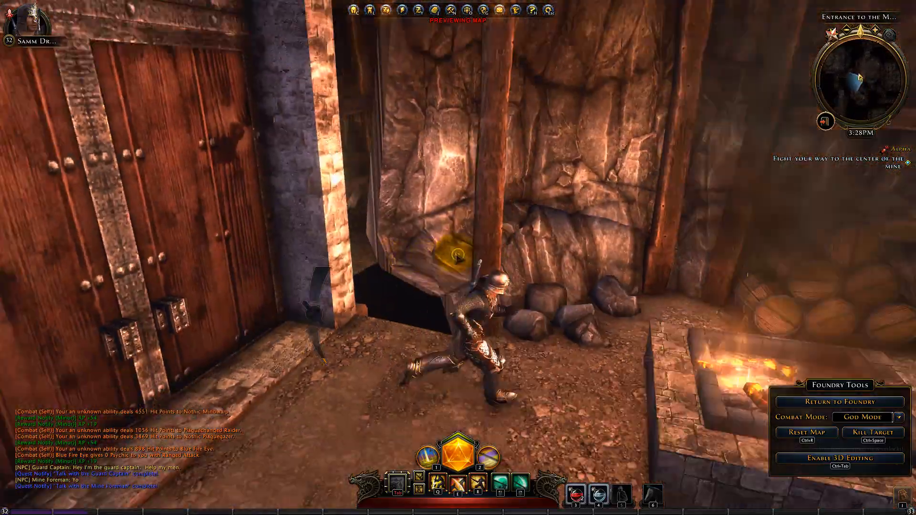
pyautogui.press('w')
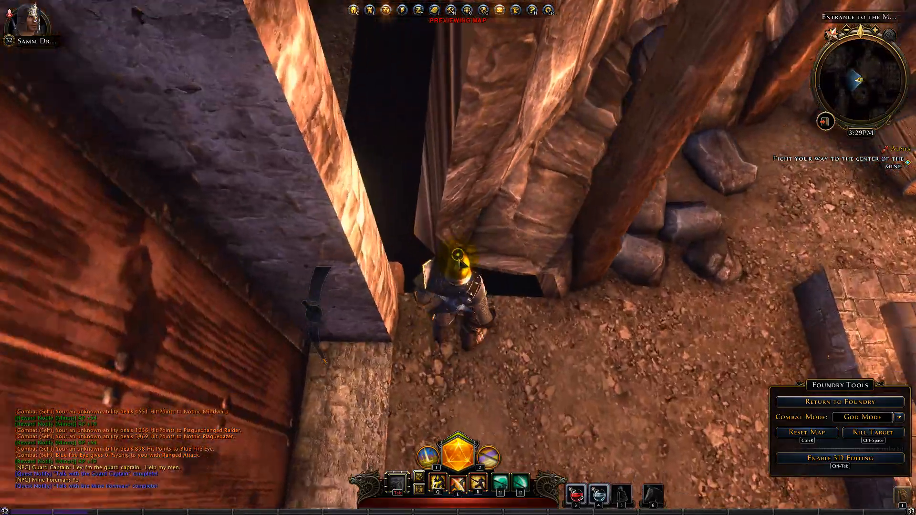
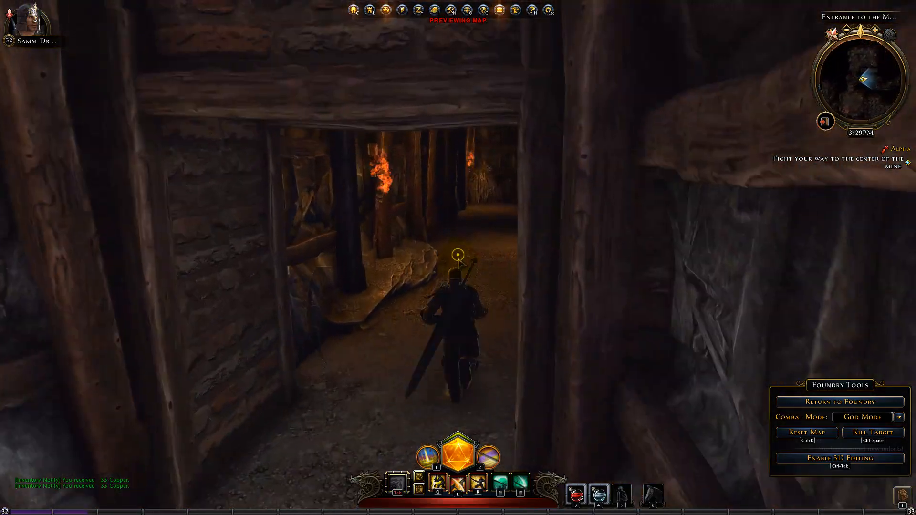
# Step: Run through the torch-lit tunnel toward the center of the mine
pyautogui.press('w')
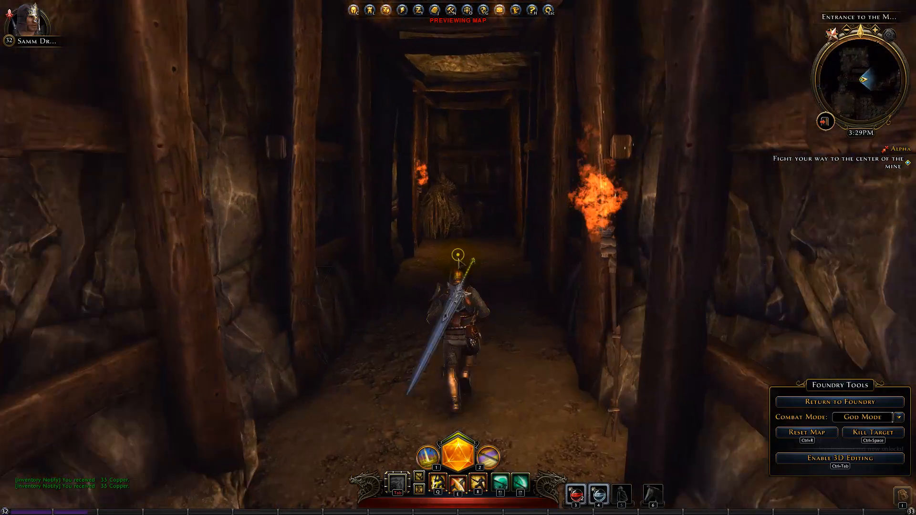
pyautogui.press('w')
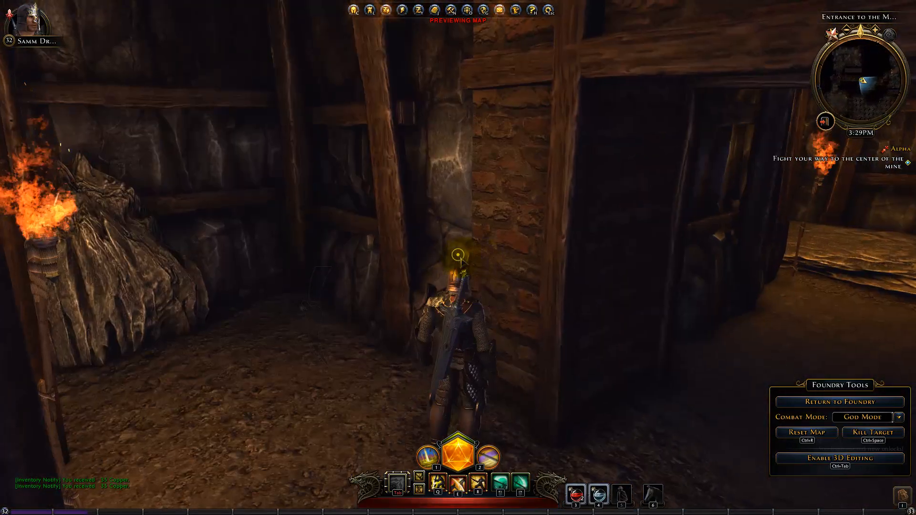
pyautogui.press('w')
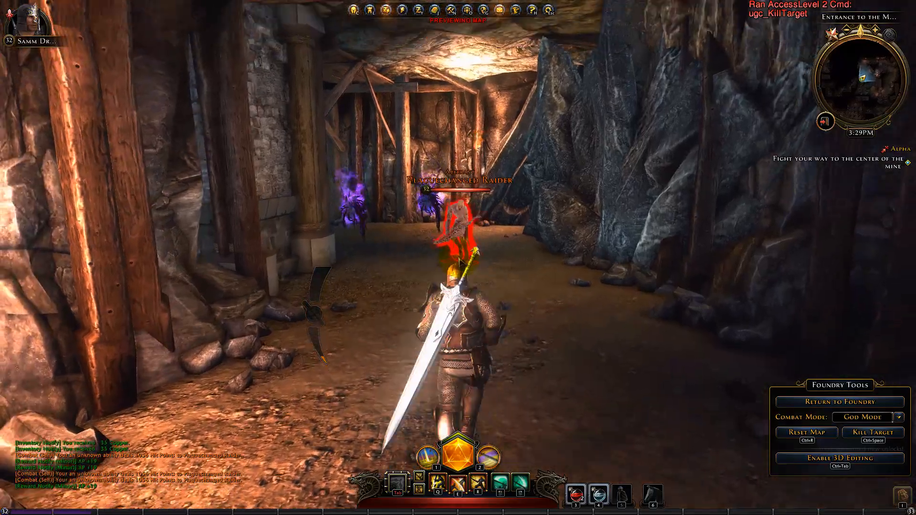
# Step: Kill the Plaguechanged Raider and Blue Fire Eye group in the wide cave passage beside the stone pillar
pyautogui.press('w')
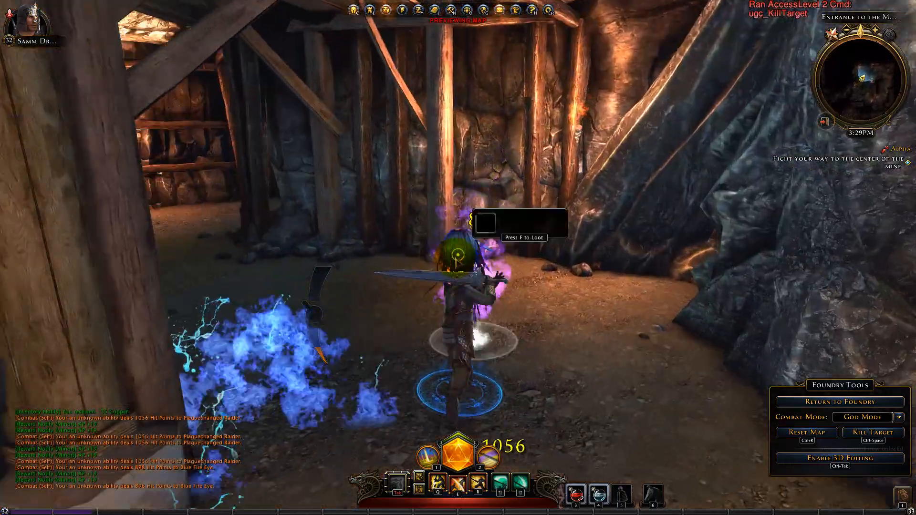
pyautogui.hotkey('ctrl', 'space')
pyautogui.press('w')
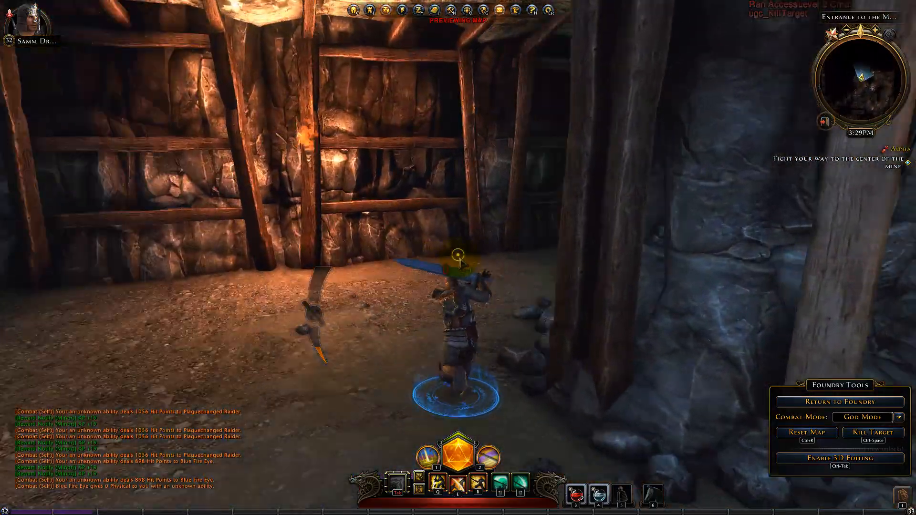
# Step: Advance into the timbered corridor and kill the Blue Fire Eyes there
pyautogui.press('w')
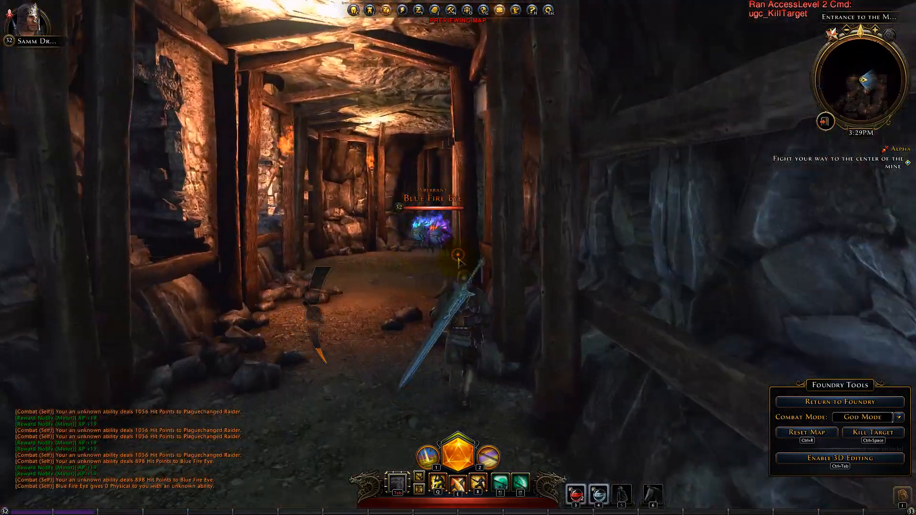
pyautogui.press('w')
pyautogui.hotkey('ctrl', 'space')
pyautogui.hotkey('ctrl', 'space')
pyautogui.hotkey('ctrl', 'space')
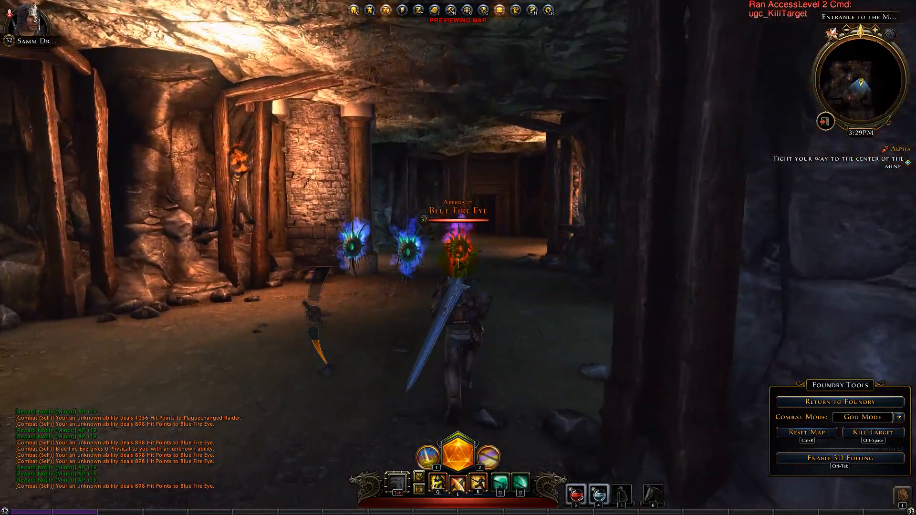
# Step: Kill the remaining Blue Fire Eyes beside the stone pillars in the cave passage
pyautogui.press('w')
pyautogui.hotkey('ctrl', 'space')
pyautogui.press('w')
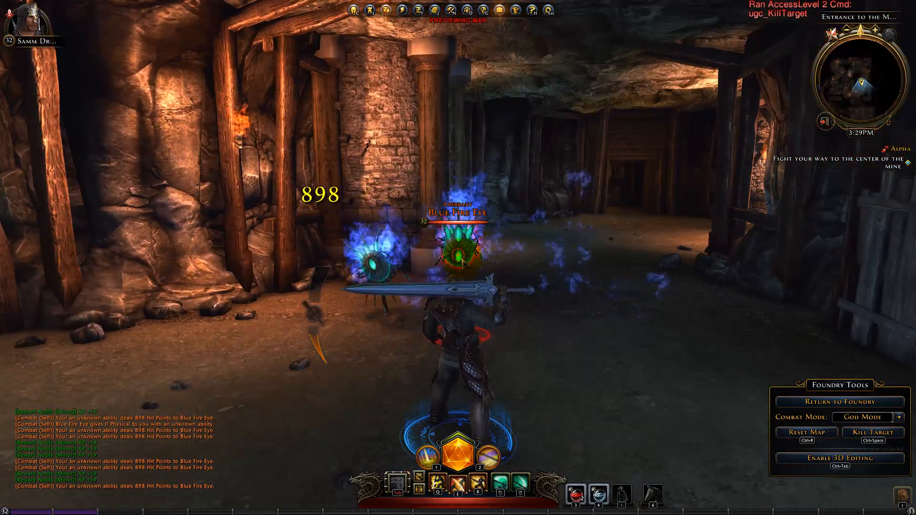
# Step: Run through the timbered doorway to the center of the mine and answer the Miner with "Wait, what was that?"
pyautogui.press('w')
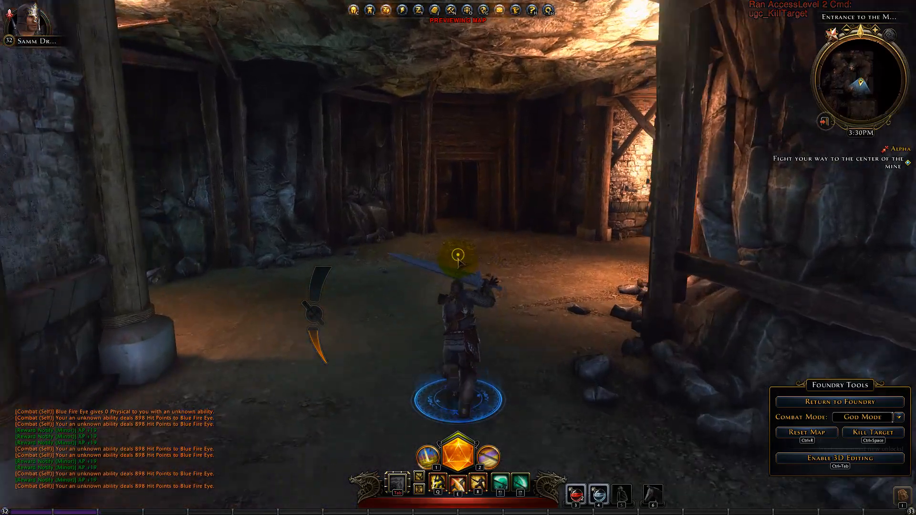
pyautogui.press('w')
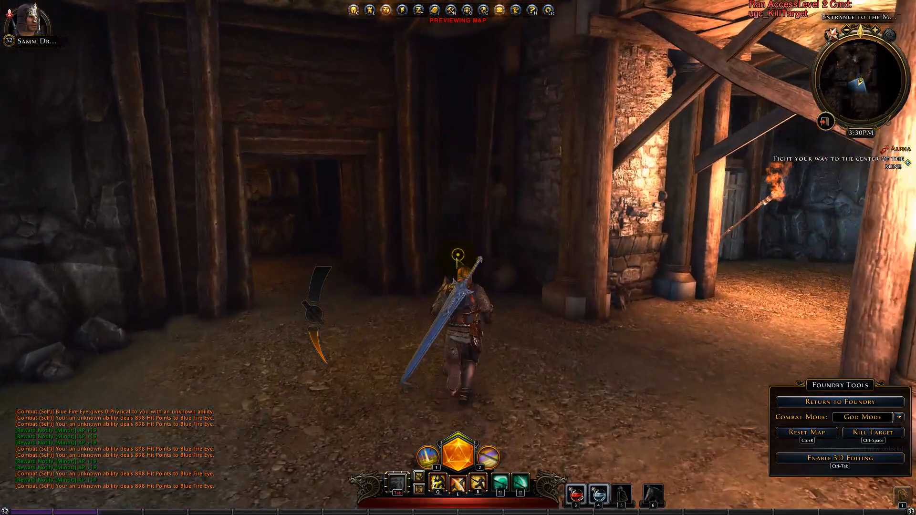
pyautogui.press('w')
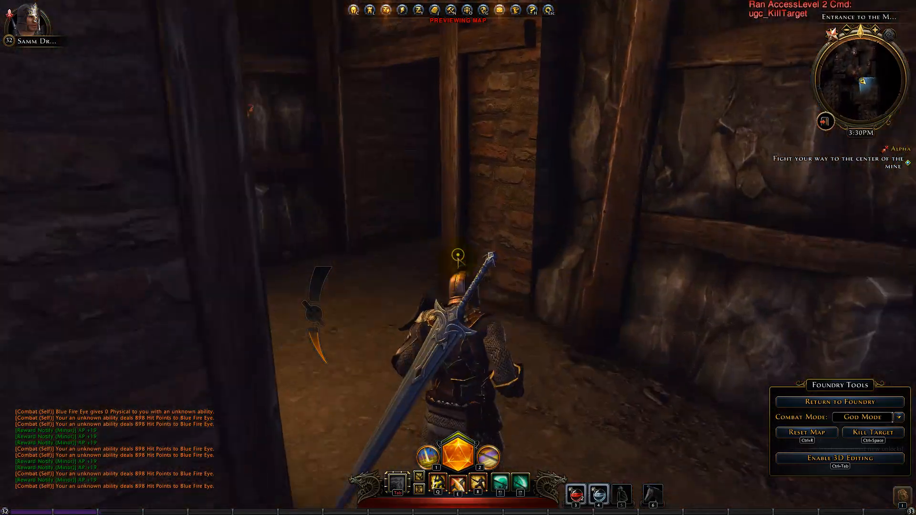
pyautogui.press('w')
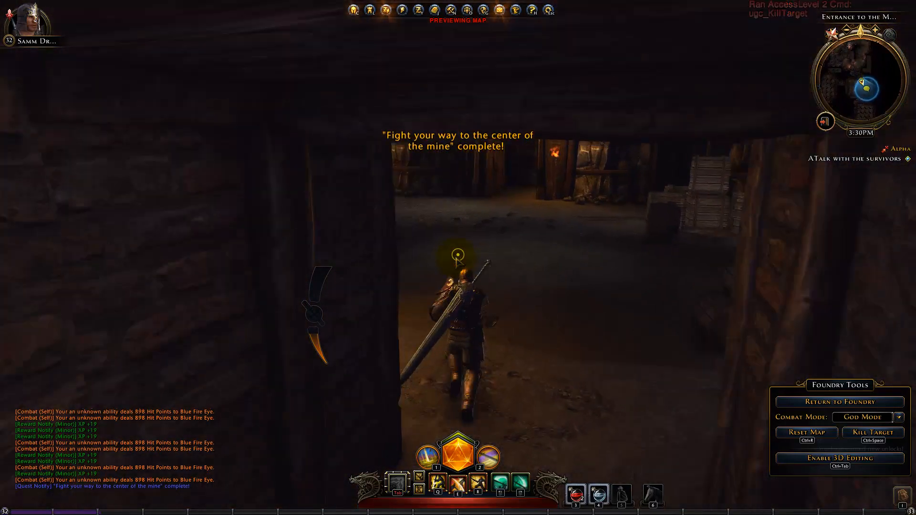
pyautogui.press('w')
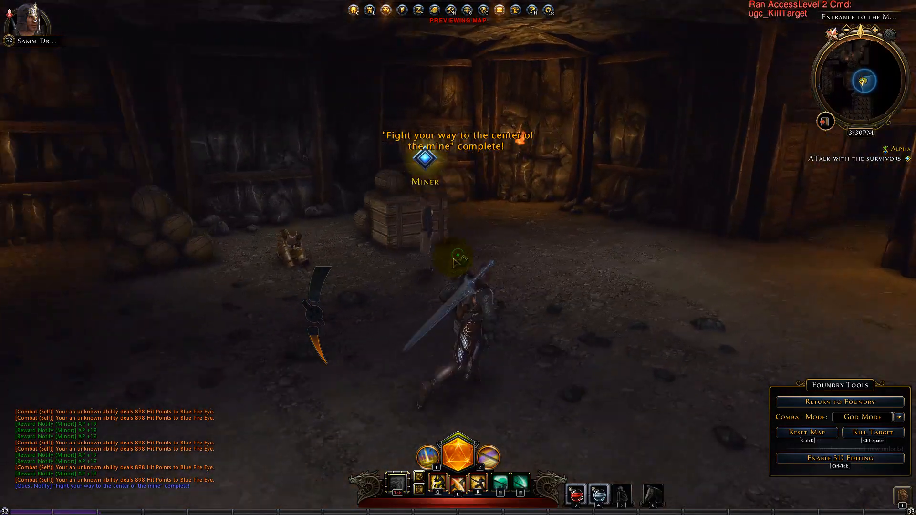
pyautogui.press('f')
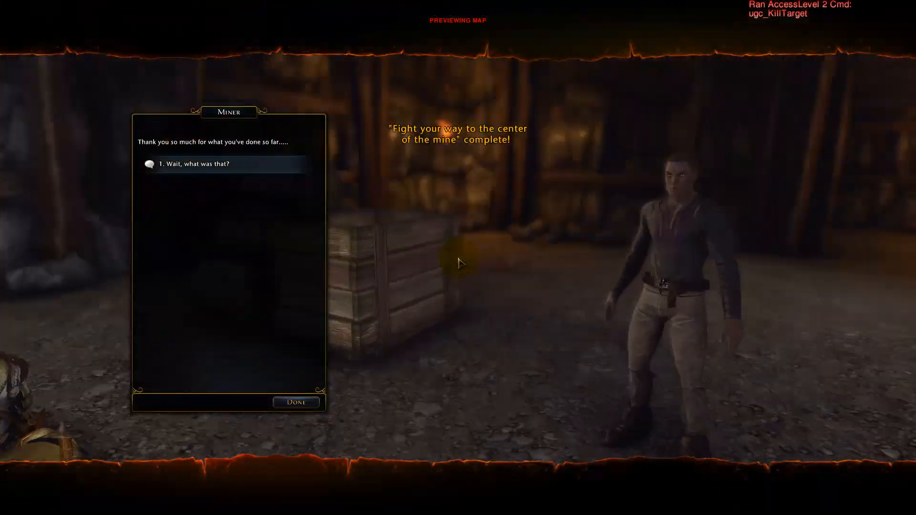
pyautogui.press('1')
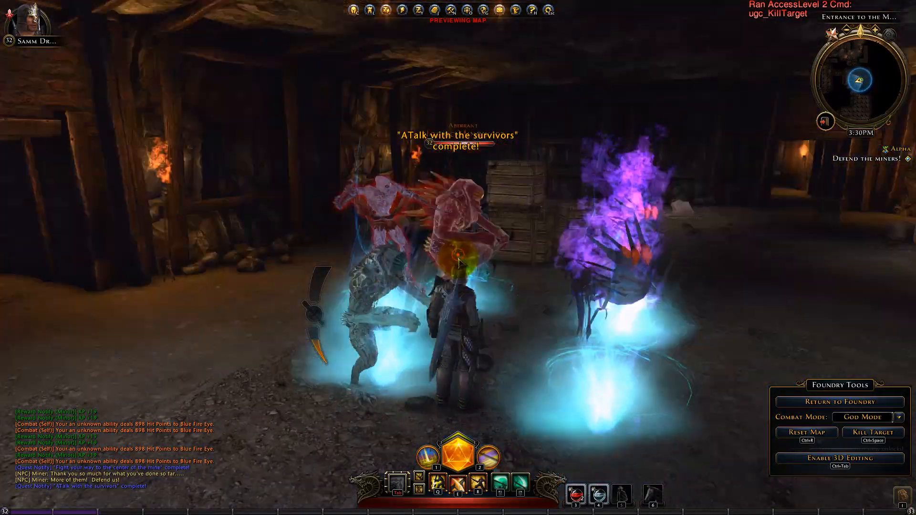
# Step: Kill the first wave of Nothics, Plaguechanged Raiders and Blue Fire Eyes attacking the miners
pyautogui.hotkey('ctrl', 'space')
pyautogui.hotkey('ctrl', 'space')
pyautogui.hotkey('ctrl', 'space')
pyautogui.hotkey('ctrl', 'space')
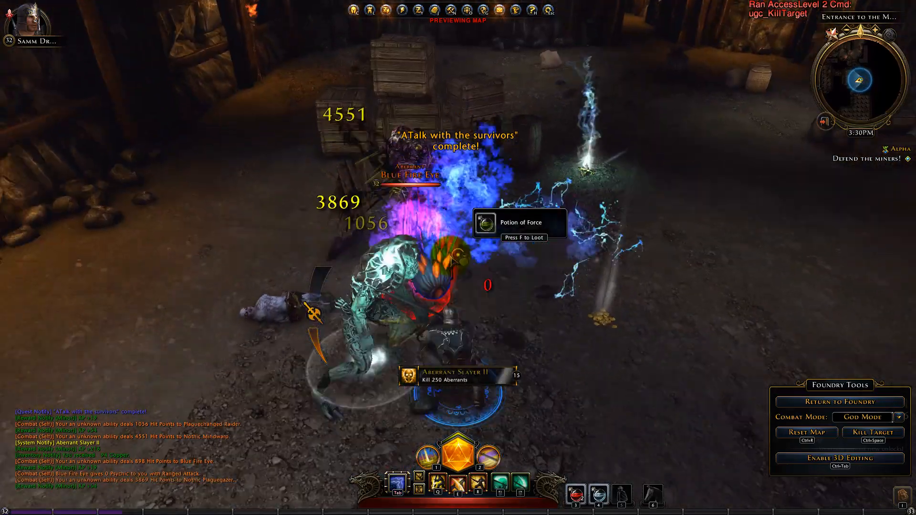
pyautogui.hotkey('ctrl', 'space')
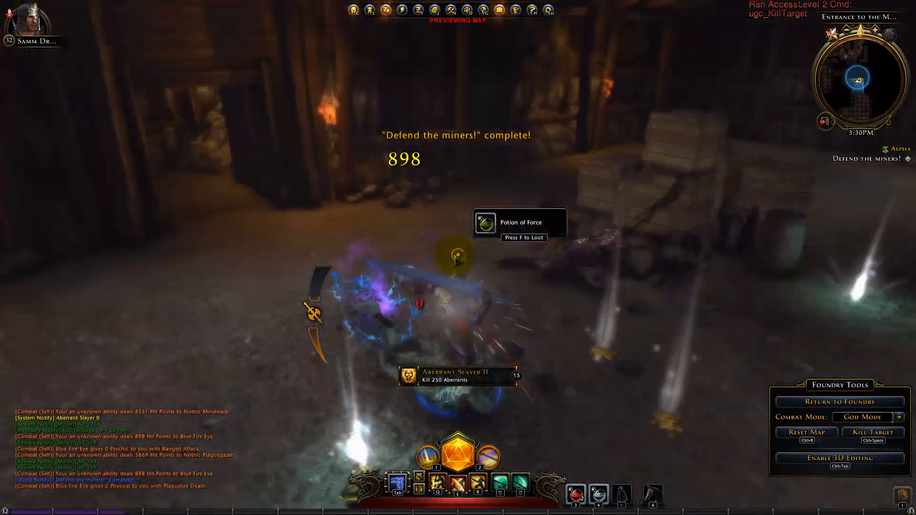
pyautogui.press('w')
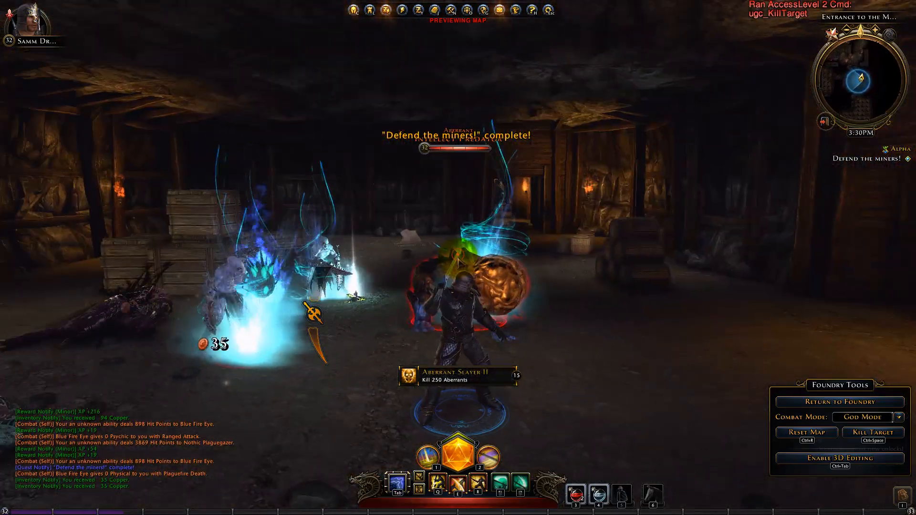
# Step: Kill the second wave with the Intellect Predator, Plaguechanged Raiders and Blue Fire Eye to defend the miners
pyautogui.hotkey('ctrl', 'space')
pyautogui.hotkey('ctrl', 'space')
pyautogui.hotkey('ctrl', 'space')
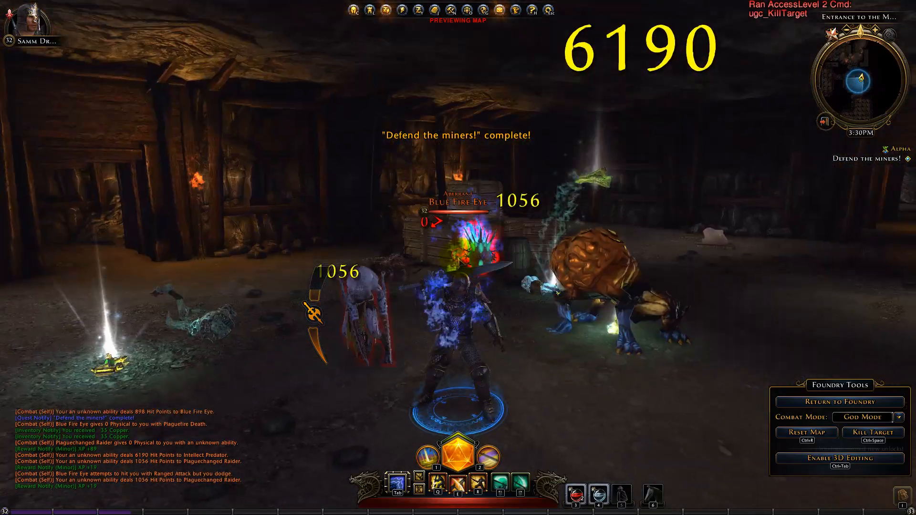
pyautogui.hotkey('ctrl', 'space')
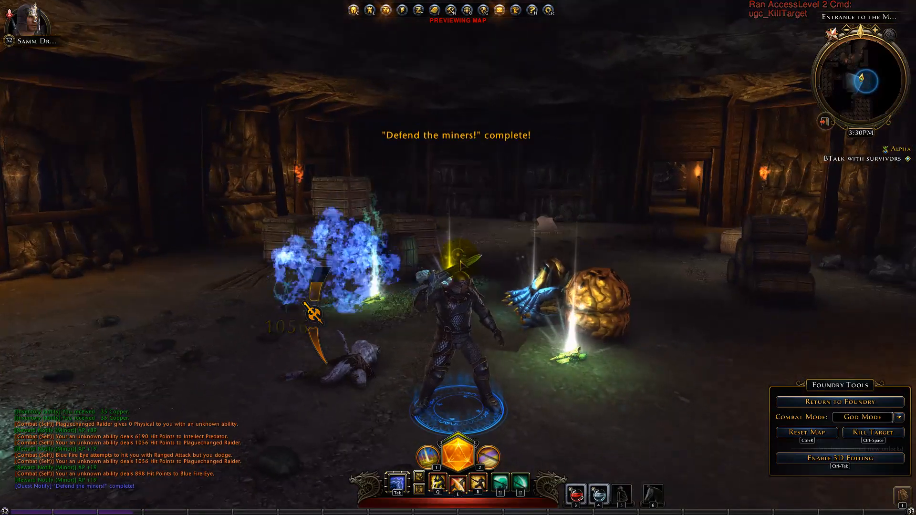
# Step: Return to the Miner by the crates and go through his Miner Path Option dialog
pyautogui.press('w')
pyautogui.press('w')
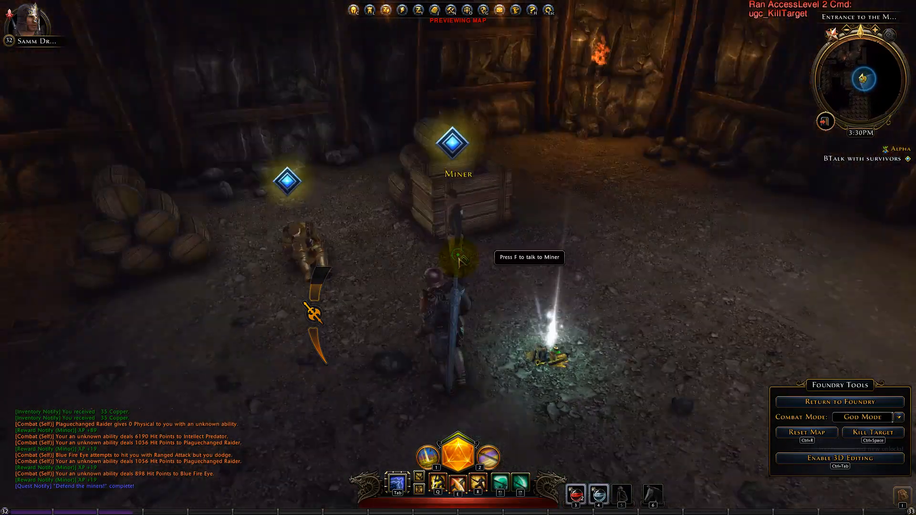
pyautogui.press('a')
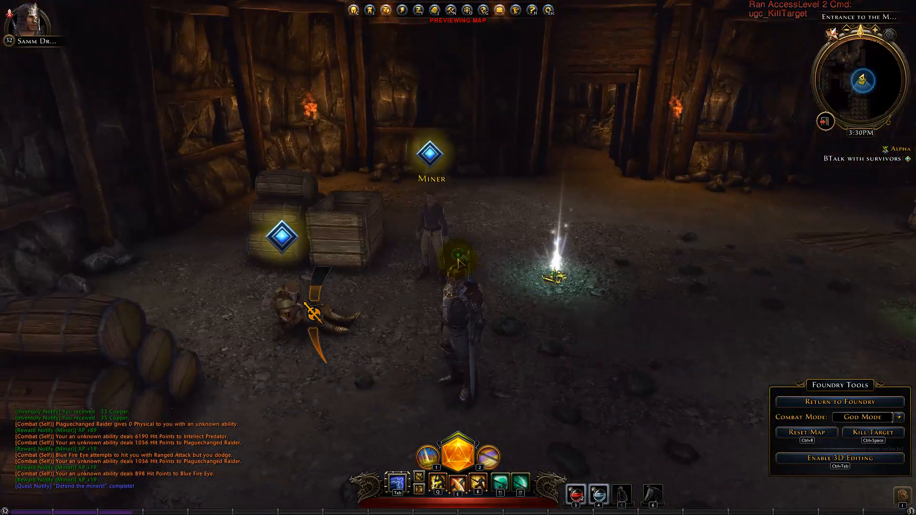
pyautogui.press('f')
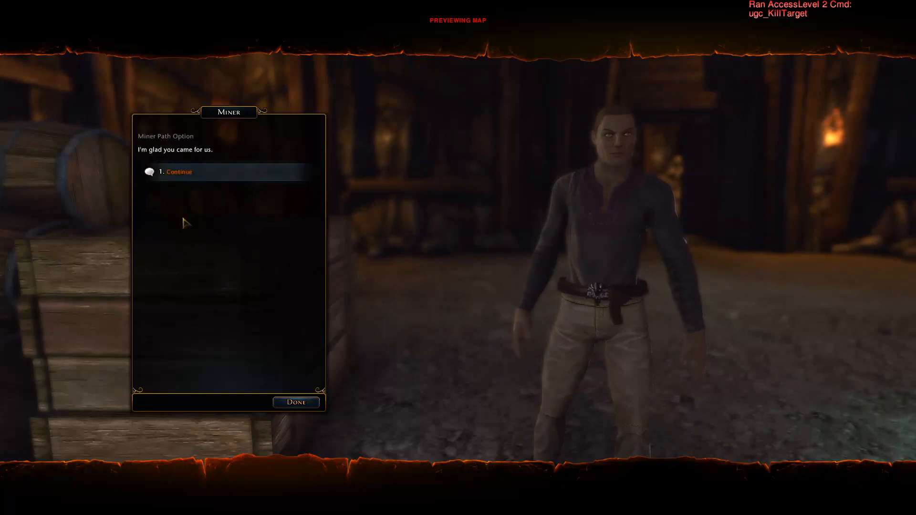
pyautogui.press('f')
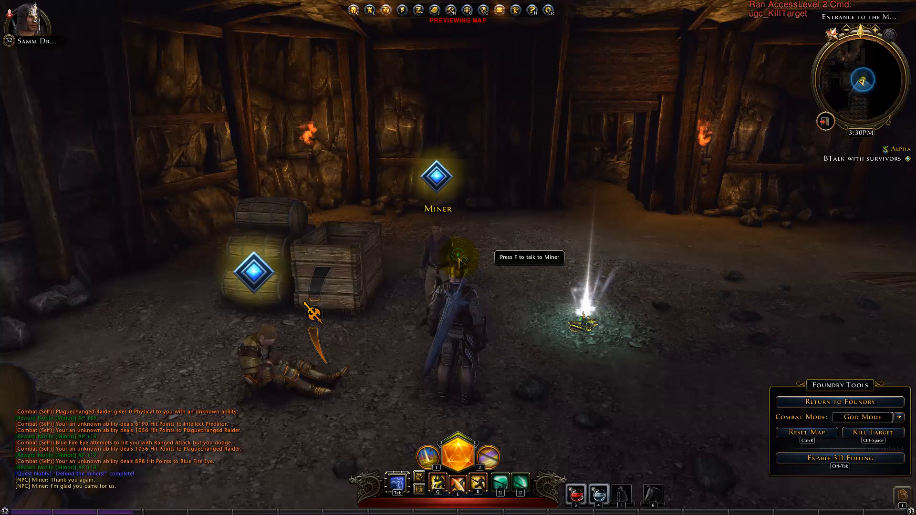
# Step: Talk to the Mine Guard, ask "What about the miners?" and accept with OK
pyautogui.press('f')
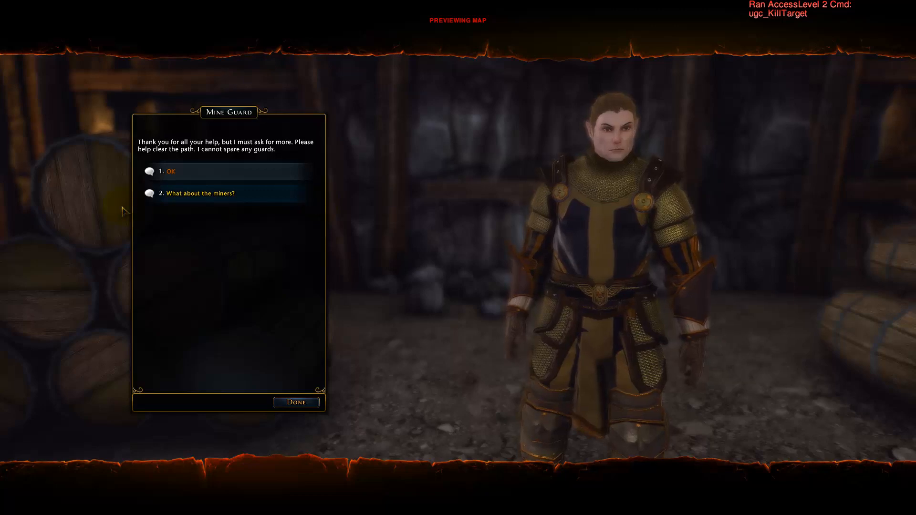
pyautogui.click(233, 196)
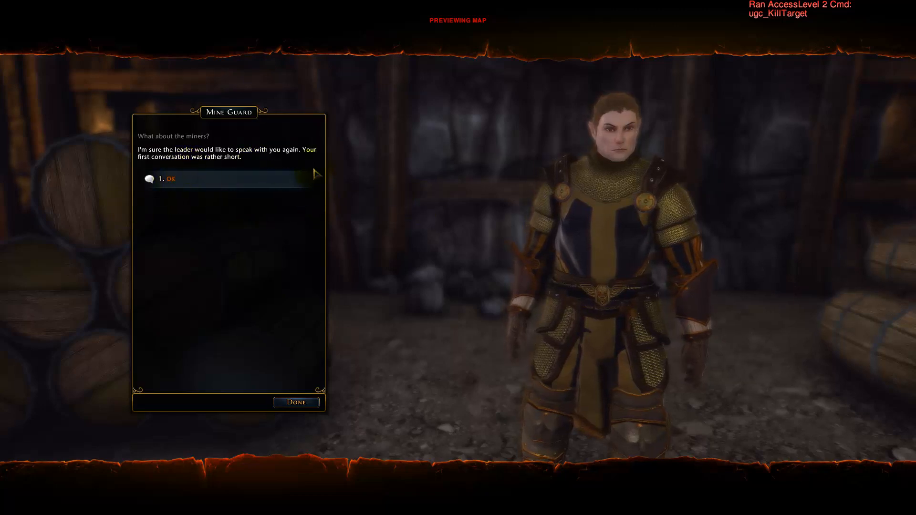
pyautogui.press('1')
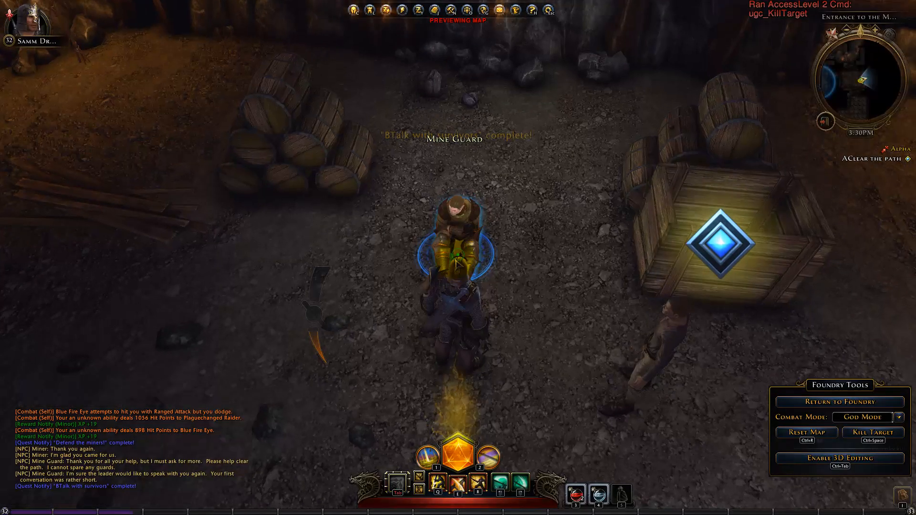
# Step: Check the Miner's quest marker and examine the rubble-filled passage off the central chamber
pyautogui.press('w')
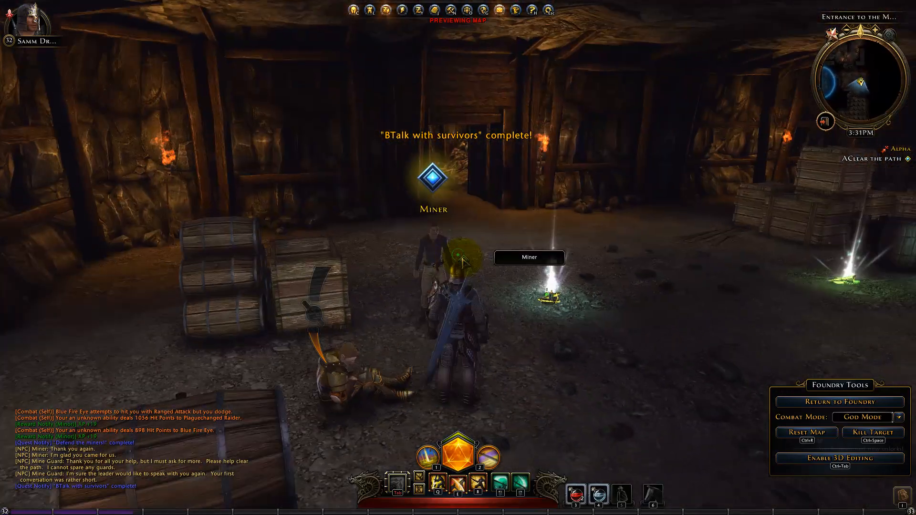
pyautogui.press('w')
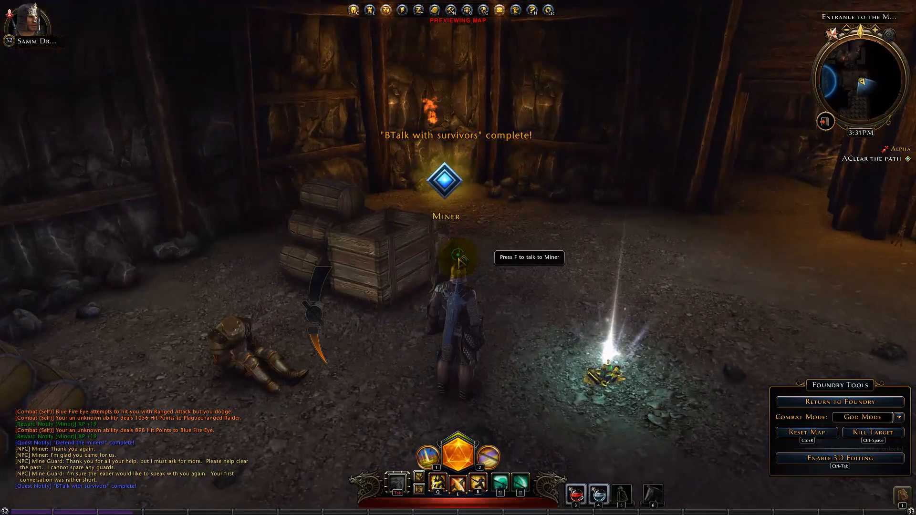
pyautogui.press('w')
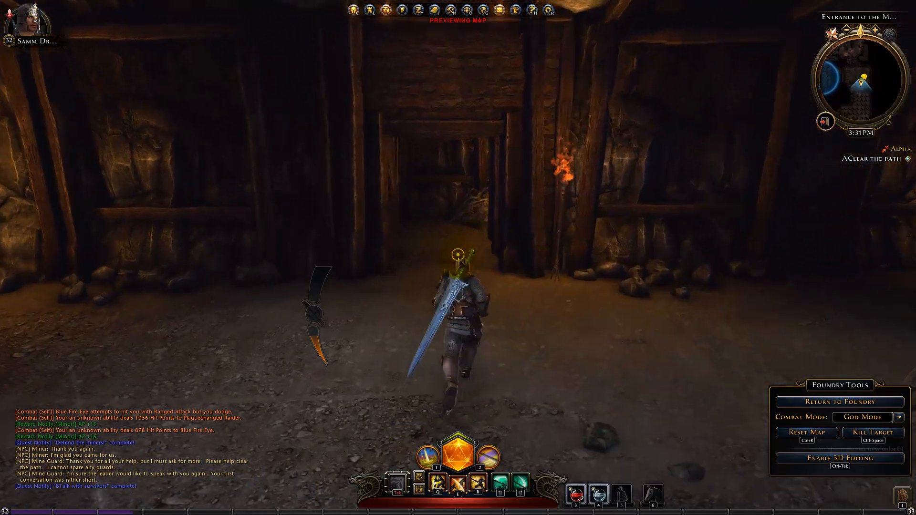
pyautogui.press('w')
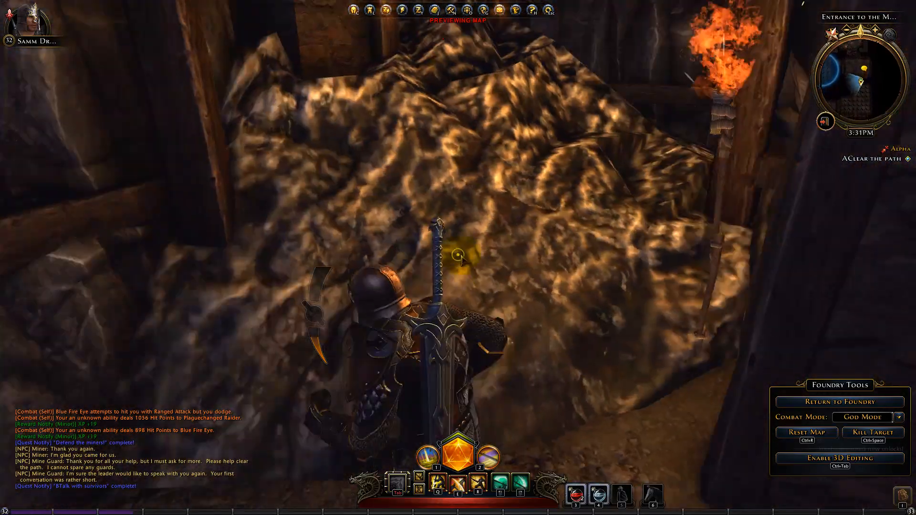
pyautogui.press('w')
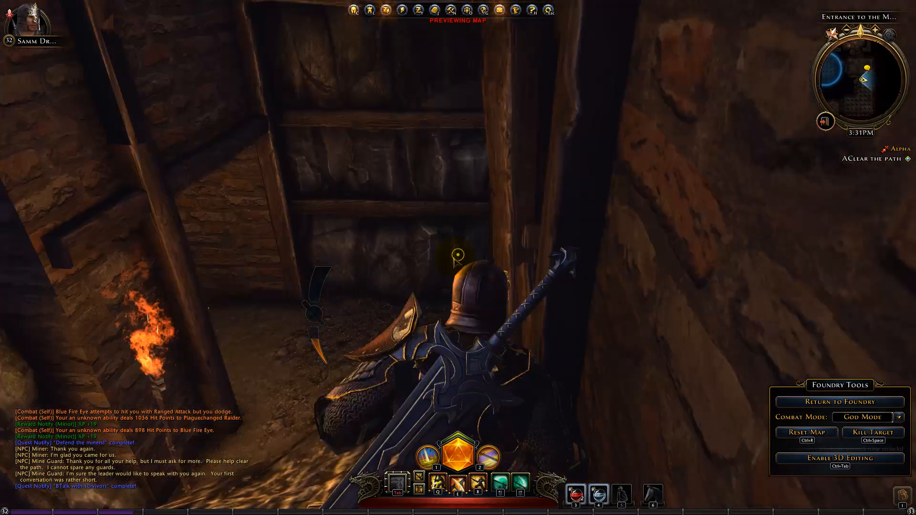
pyautogui.press('w')
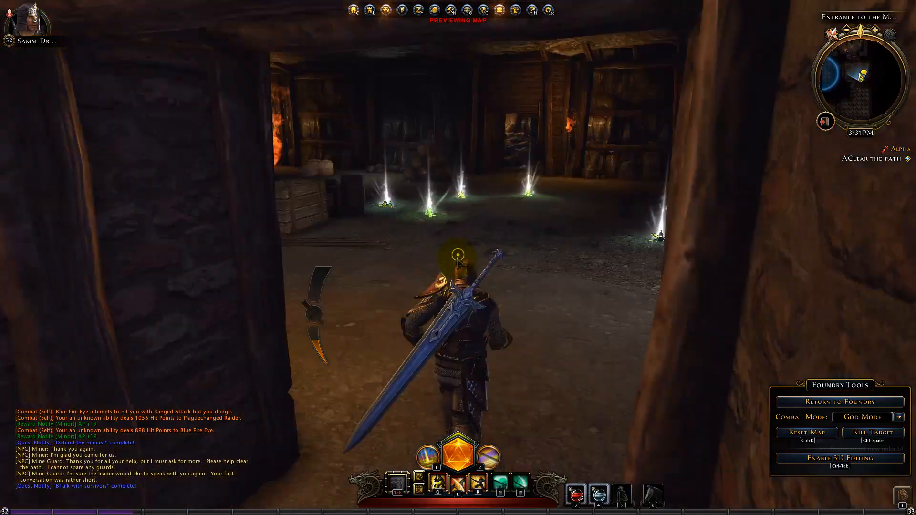
# Step: Loot the Fortification Potion in the central chamber and run through the torch-lit tunnel to the marked path area
pyautogui.press('w')
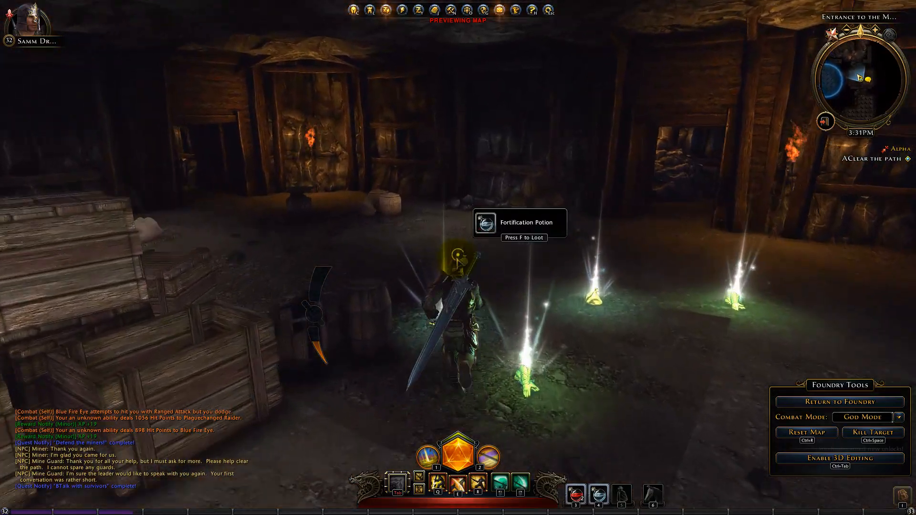
pyautogui.press('f')
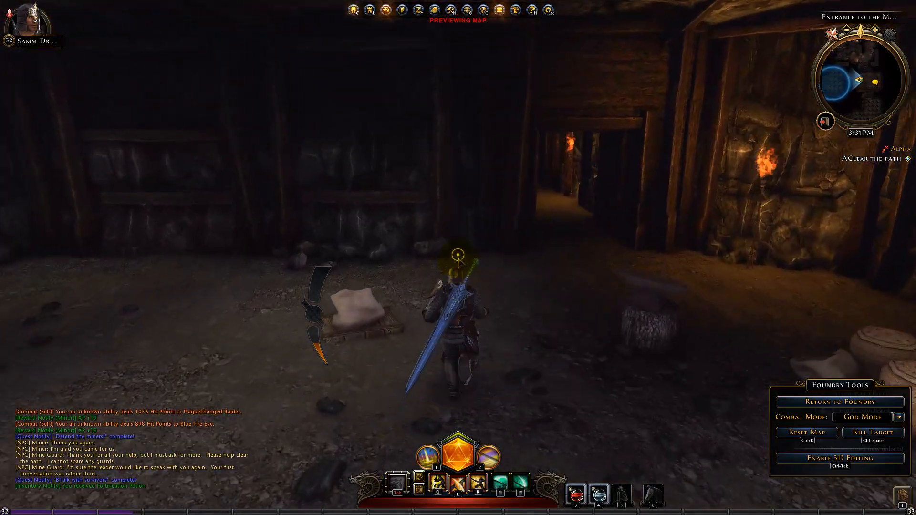
pyautogui.press('w')
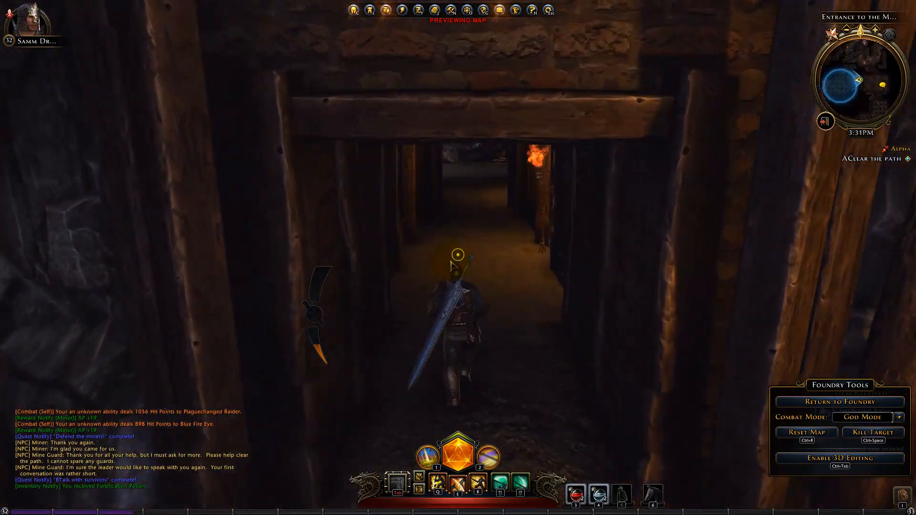
pyautogui.press('w')
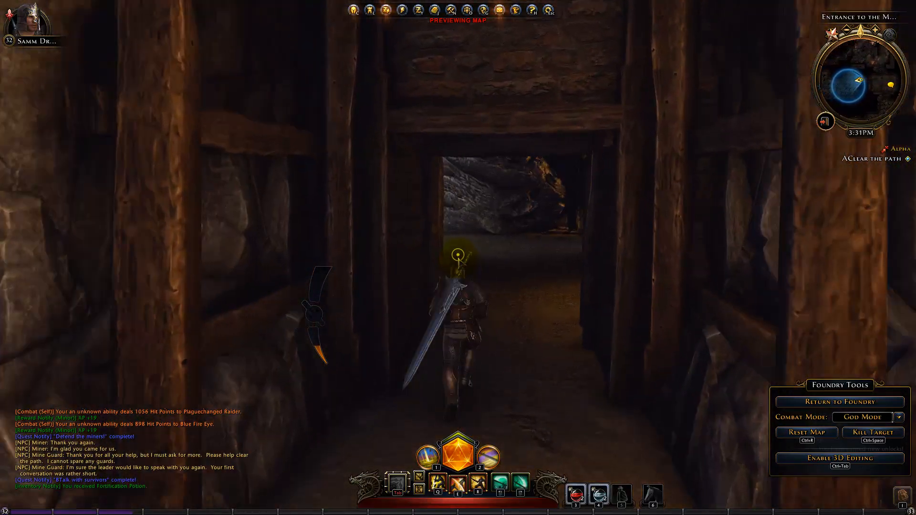
pyautogui.press('w')
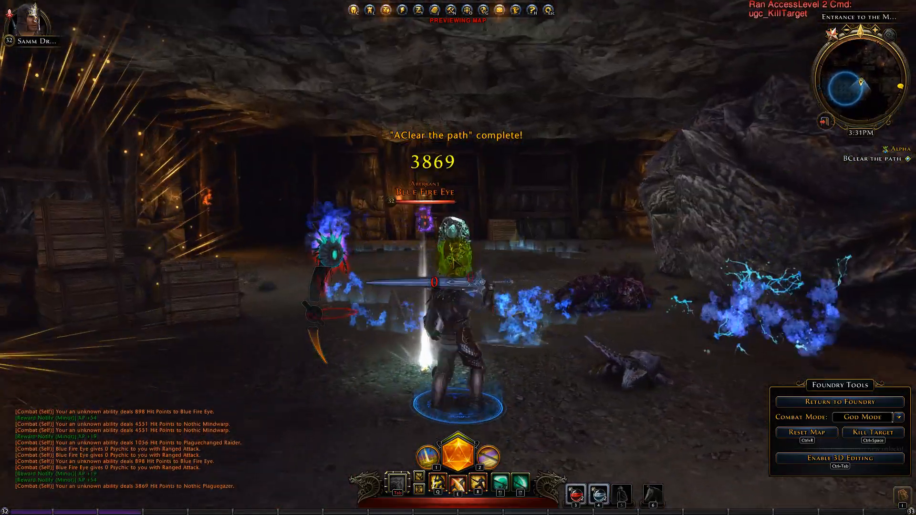
# Step: Kill the aberrant attackers around the marked path area and advance to complete the "BClear the path" objective
pyautogui.press('w')
pyautogui.hotkey('ctrl', 'space')
pyautogui.hotkey('ctrl', 'space')
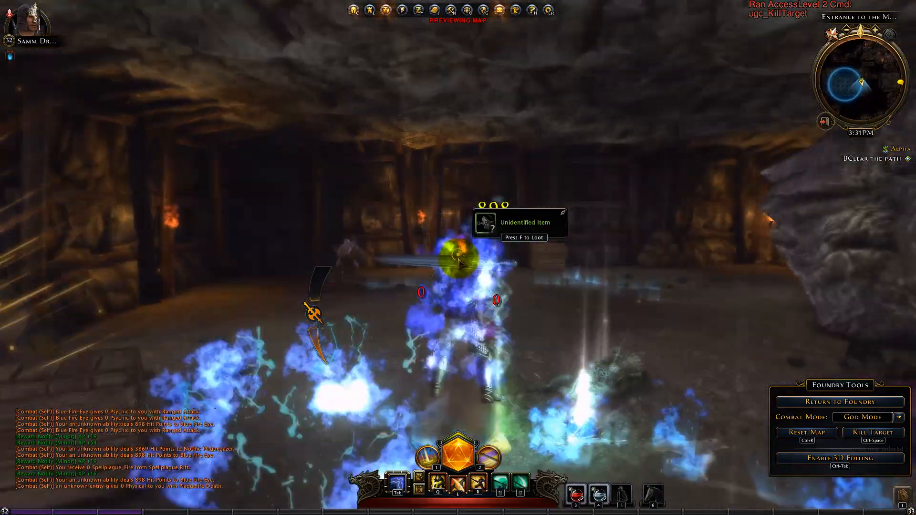
pyautogui.press('w')
pyautogui.hotkey('ctrl', 'space')
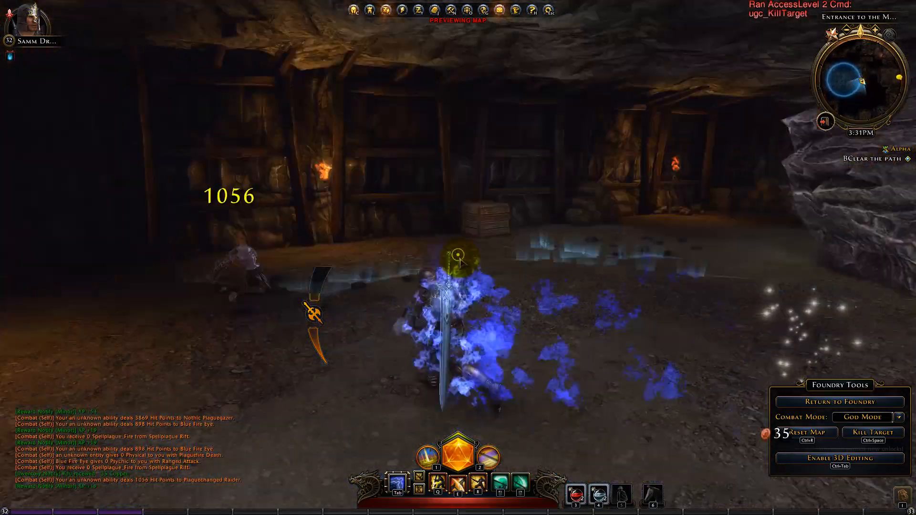
pyautogui.press('w')
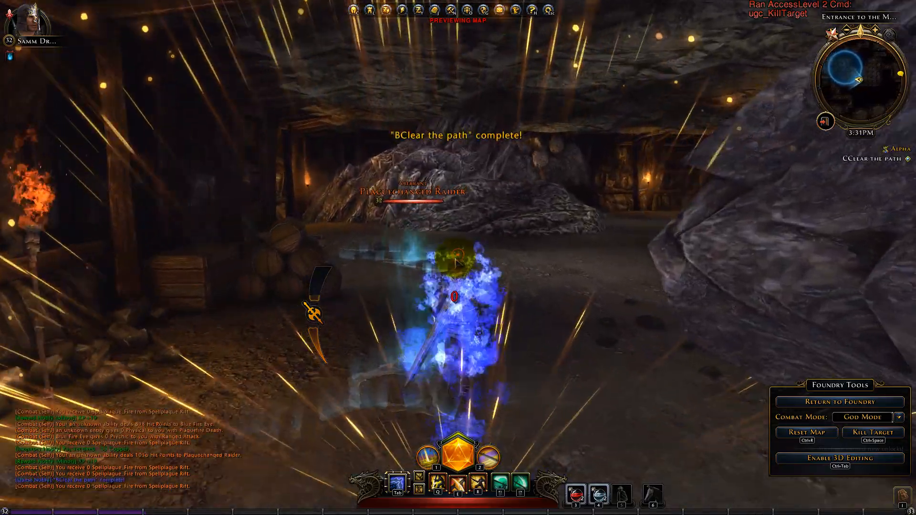
# Step: Kill the Plaguechanged Raider and Blue Fire Eyes on the way to complete the "CClear the path" objective
pyautogui.hotkey('ctrl', 'space')
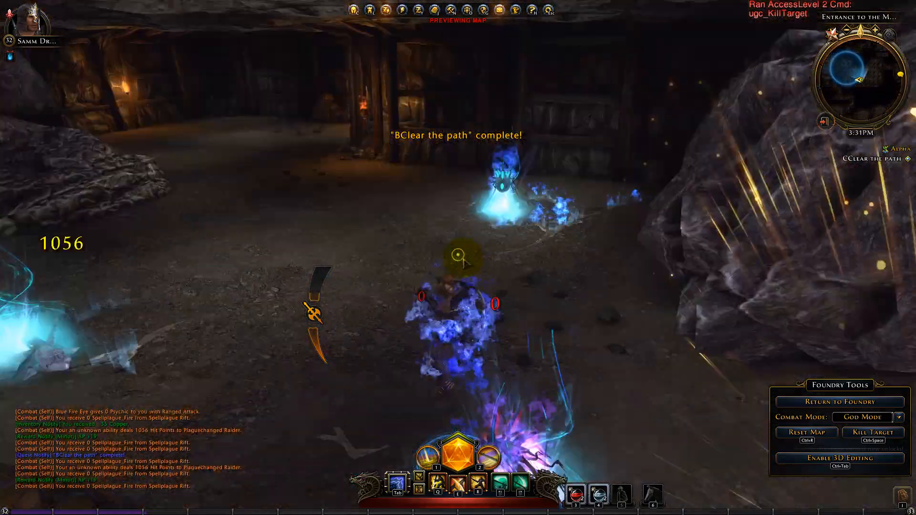
pyautogui.hotkey('ctrl', 'space')
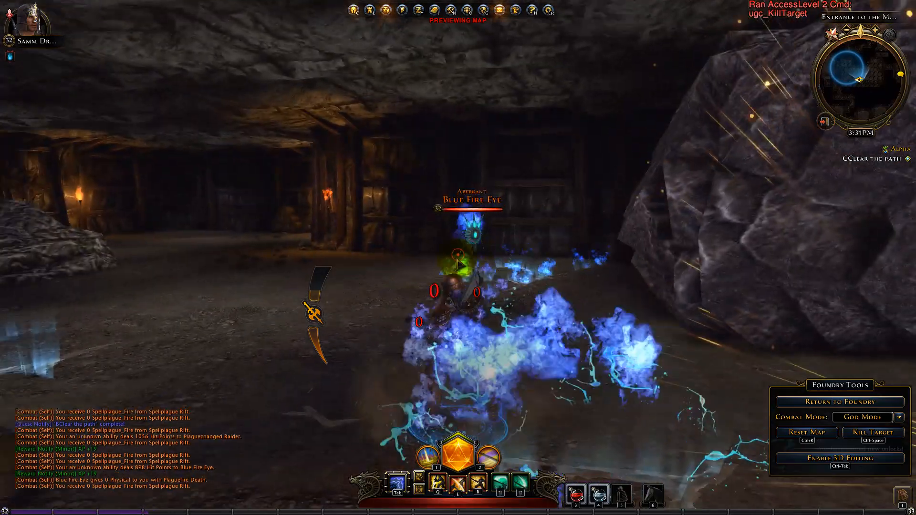
pyautogui.hotkey('ctrl', 'space')
pyautogui.press('w')
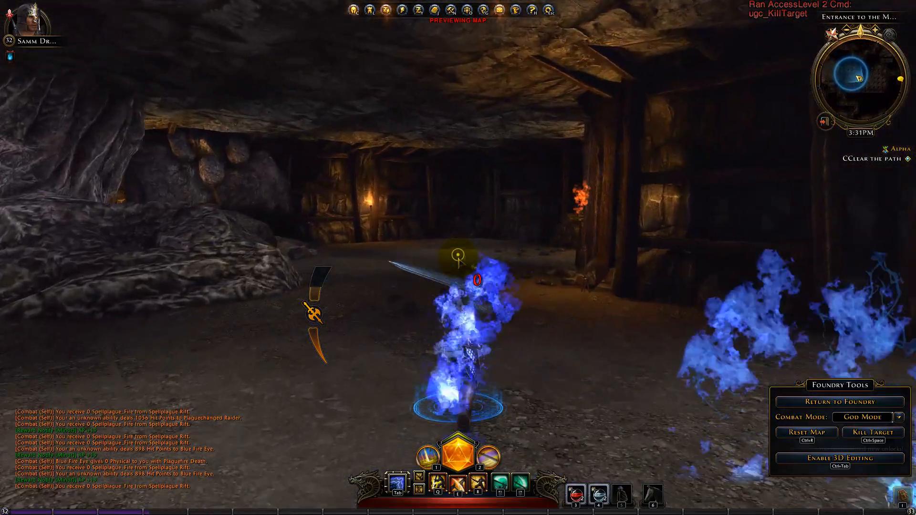
pyautogui.press('w')
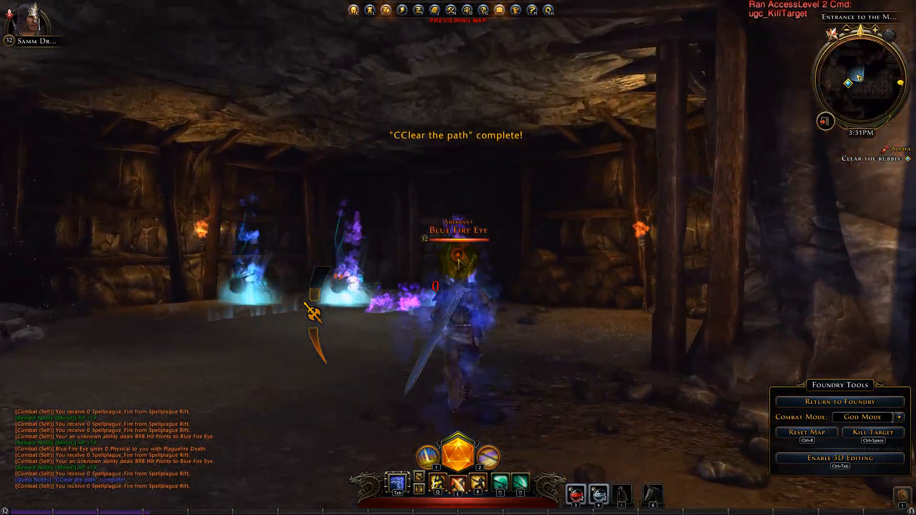
pyautogui.hotkey('ctrl', 'space')
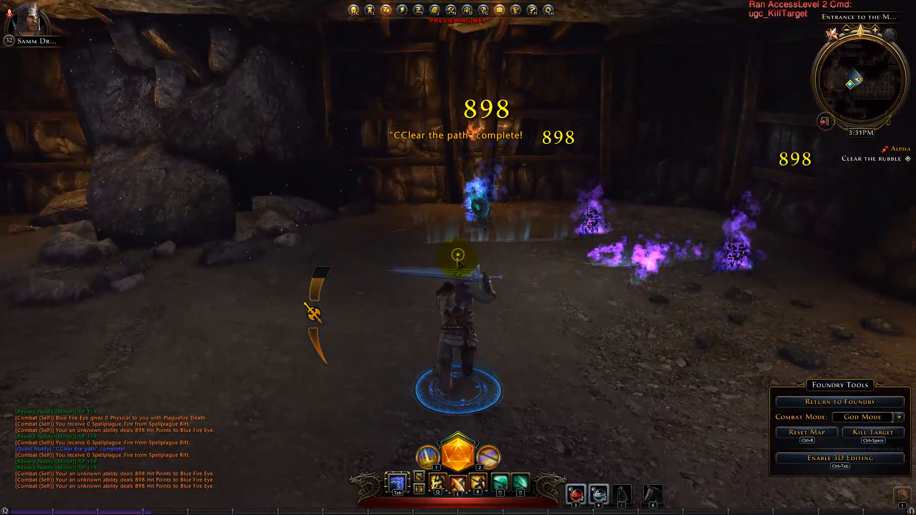
# Step: Clear the boulder pile blocking the passage and run through the opening into the fire-lit shaft chamber
pyautogui.press('w')
pyautogui.press('w')
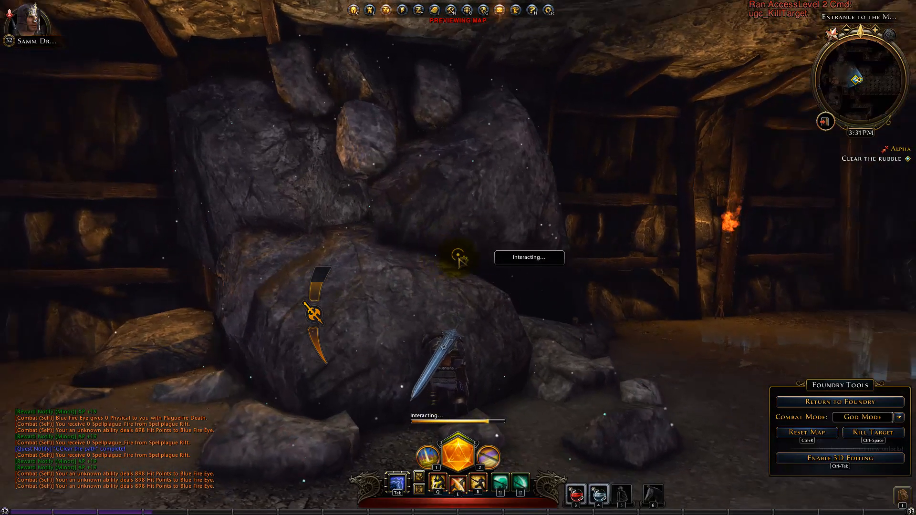
pyautogui.press('w')
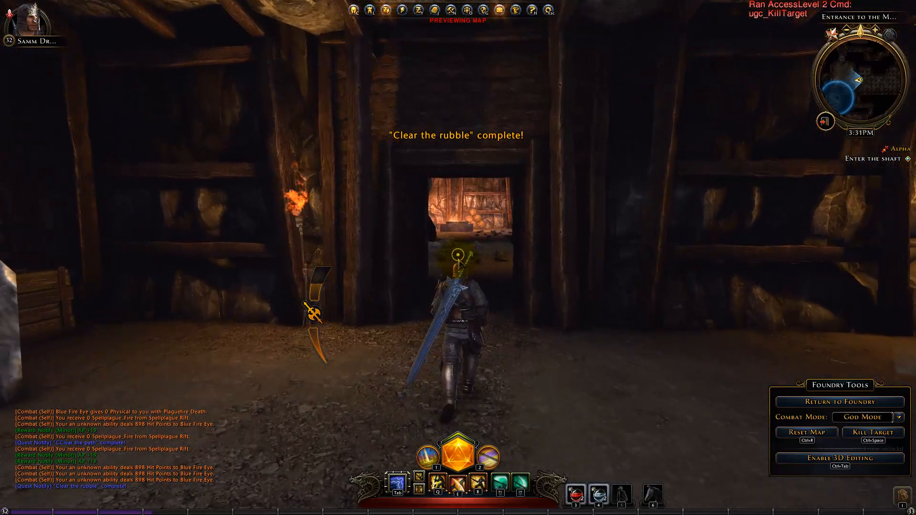
pyautogui.press('w')
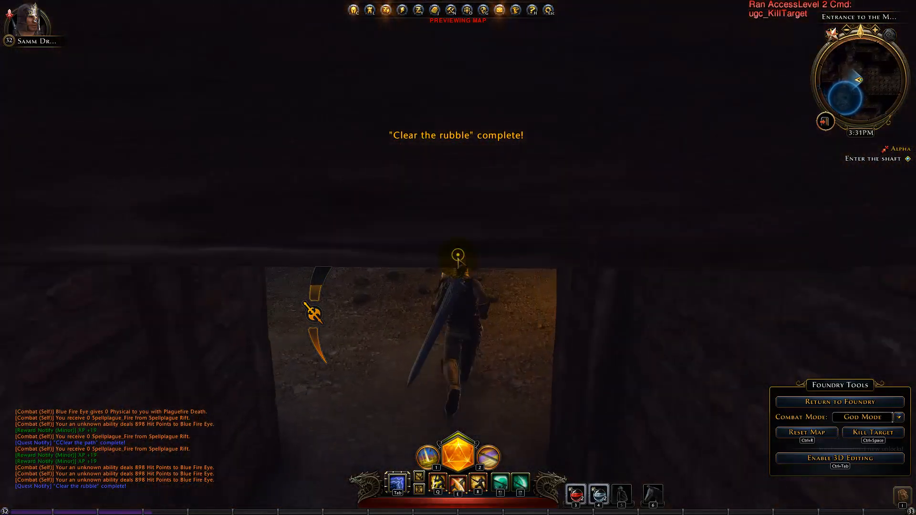
pyautogui.press('w')
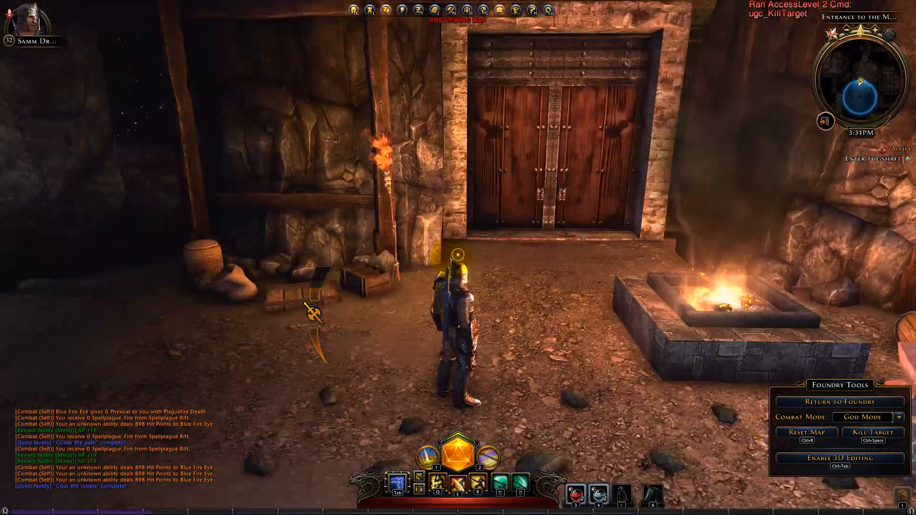
# Step: Look over the shaft chamber, including the wooden double doors and the sparkling doorway partly hidden behind the boulders
pyautogui.press('w')
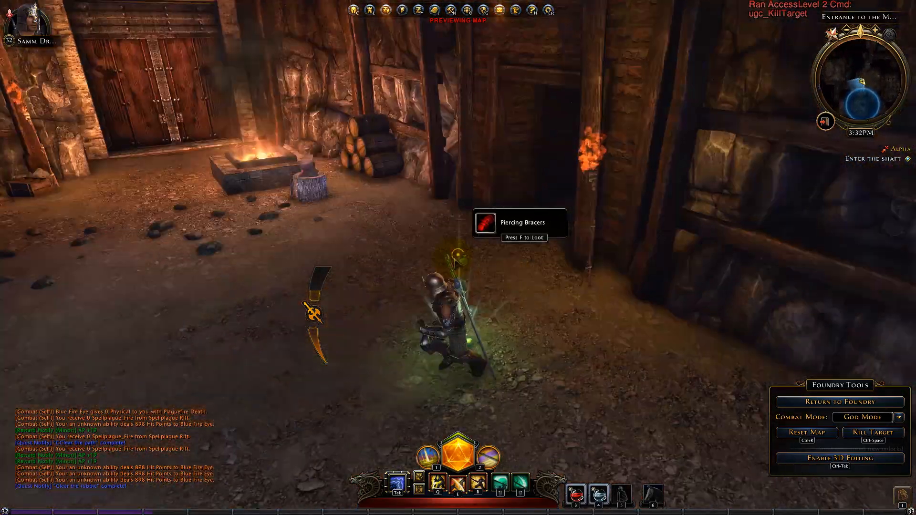
pyautogui.press('w')
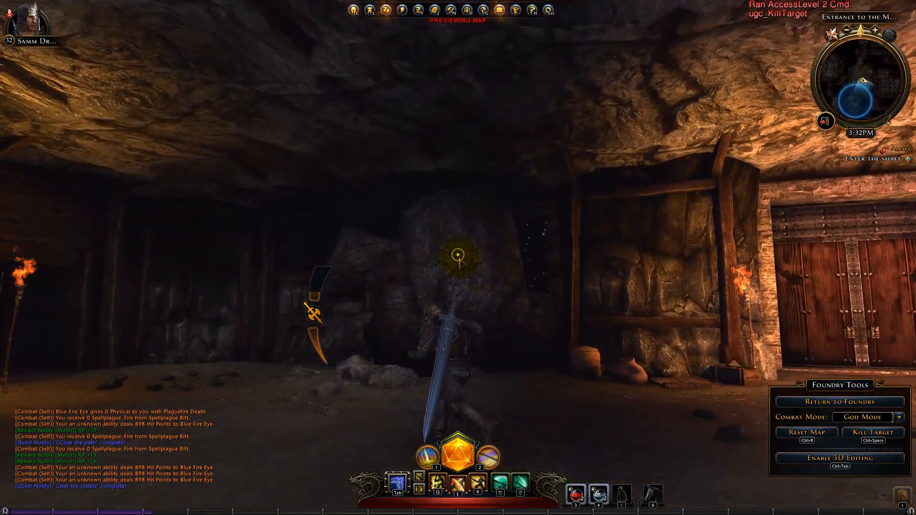
pyautogui.press('w')
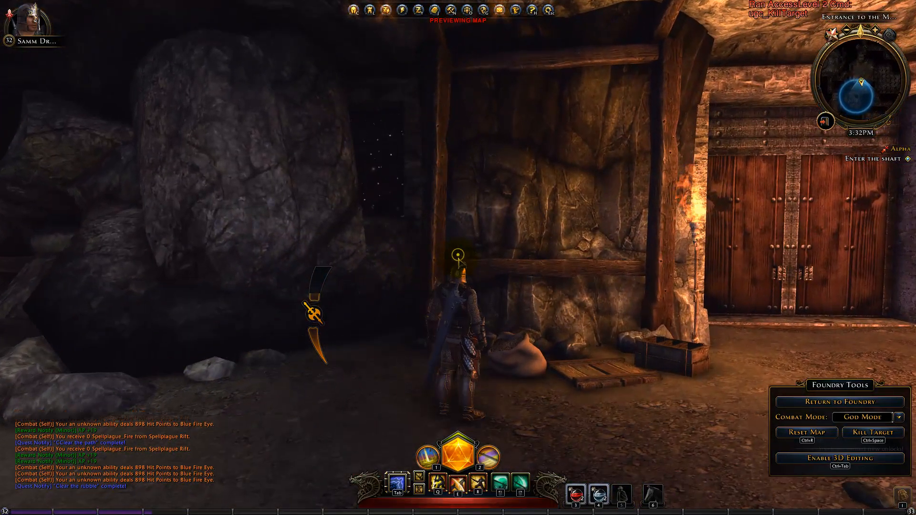
pyautogui.press('s')
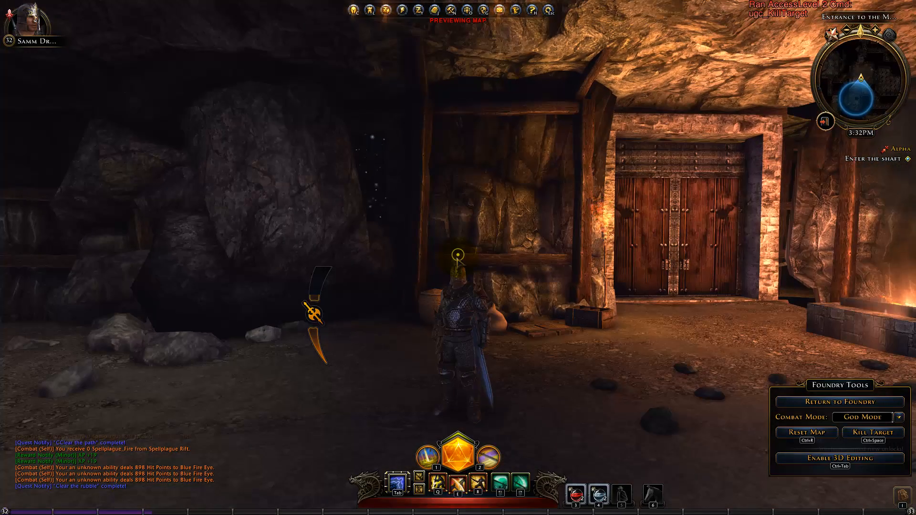
pyautogui.press('w')
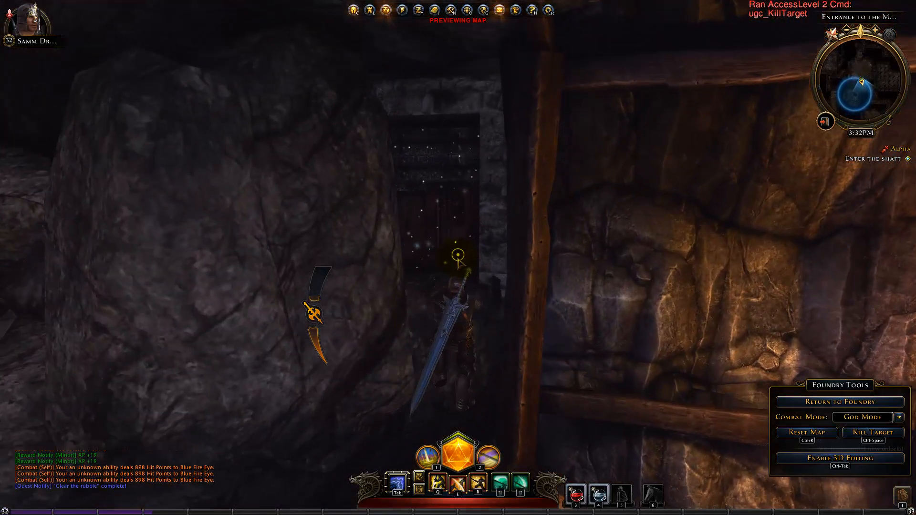
pyautogui.press('s')
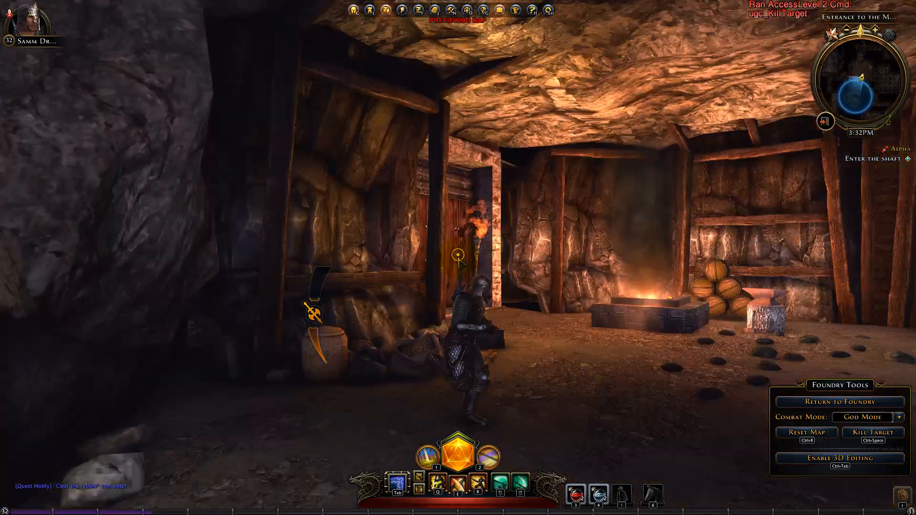
pyautogui.press('d')
pyautogui.press('d')
pyautogui.press('w')
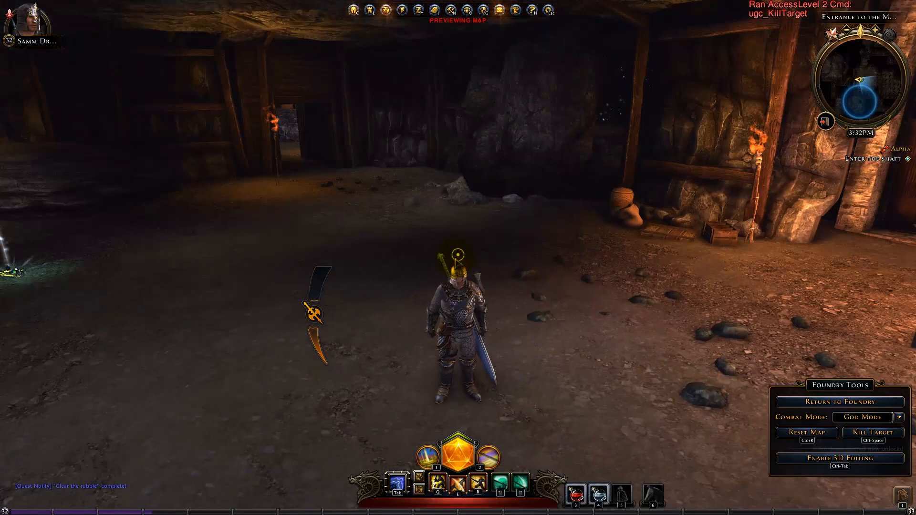
# Step: Try to reach the sparkling doorway behind the boulders, and leave the preview for the Foundry editor
pyautogui.press('w')
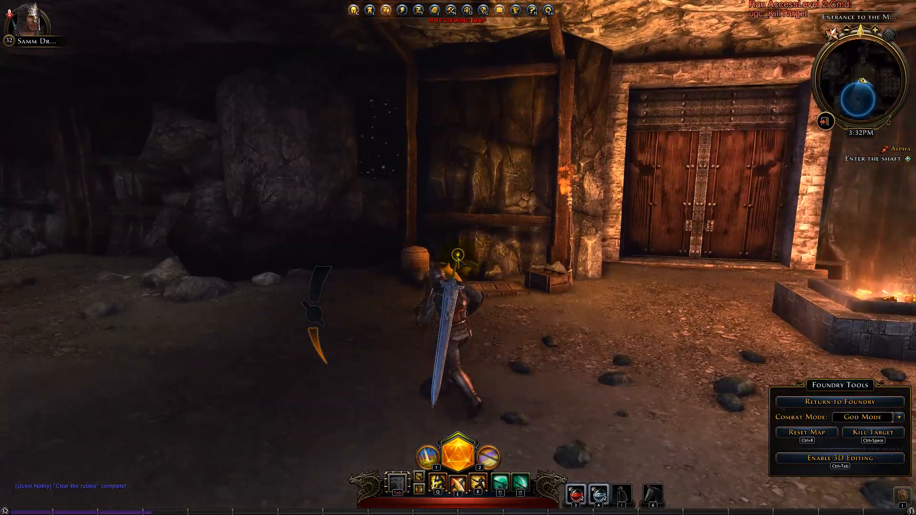
pyautogui.press('d')
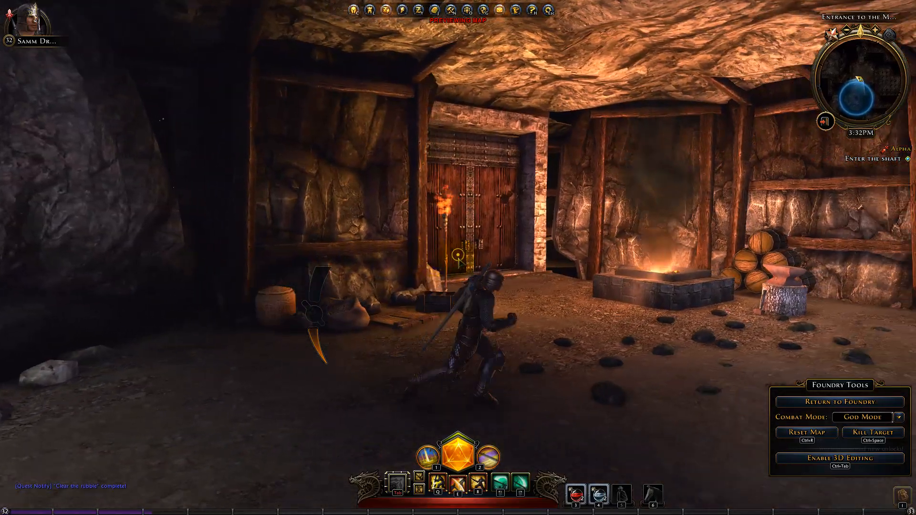
pyautogui.press('w')
pyautogui.press('w')
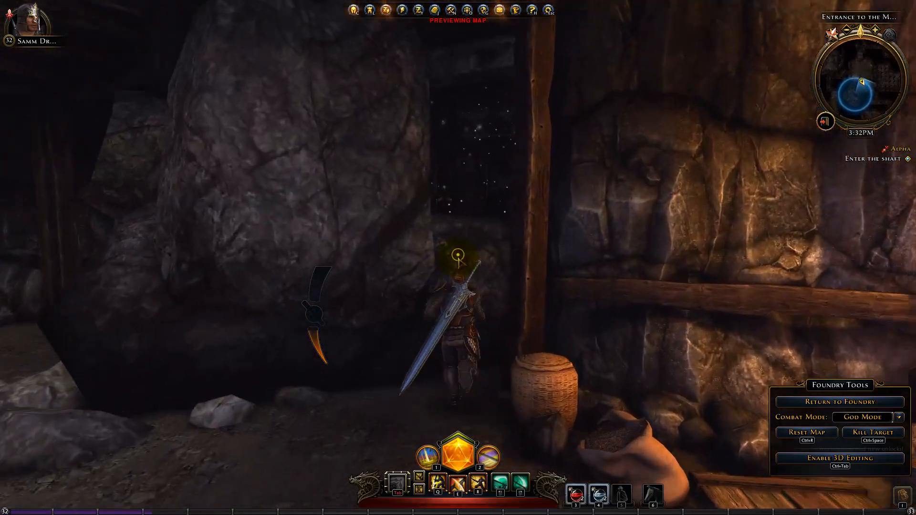
pyautogui.press('s')
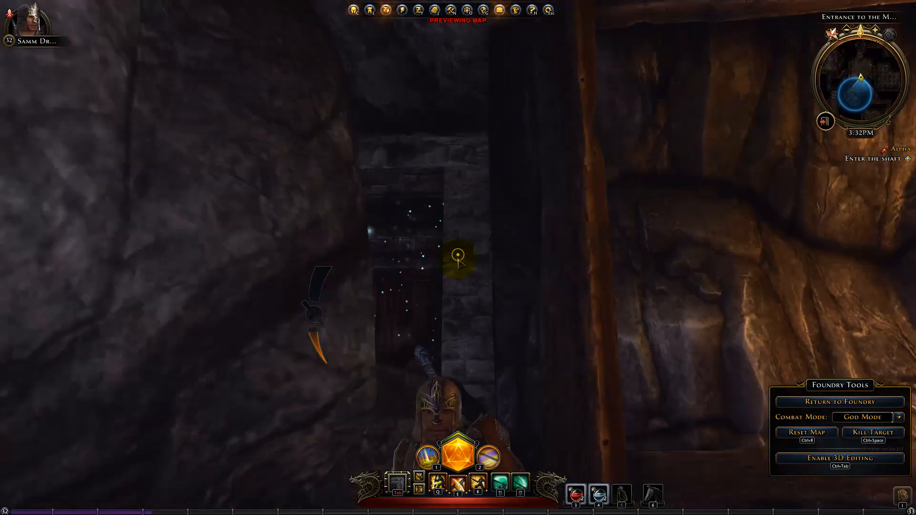
pyautogui.press('w')
pyautogui.press('space')
pyautogui.press('w')
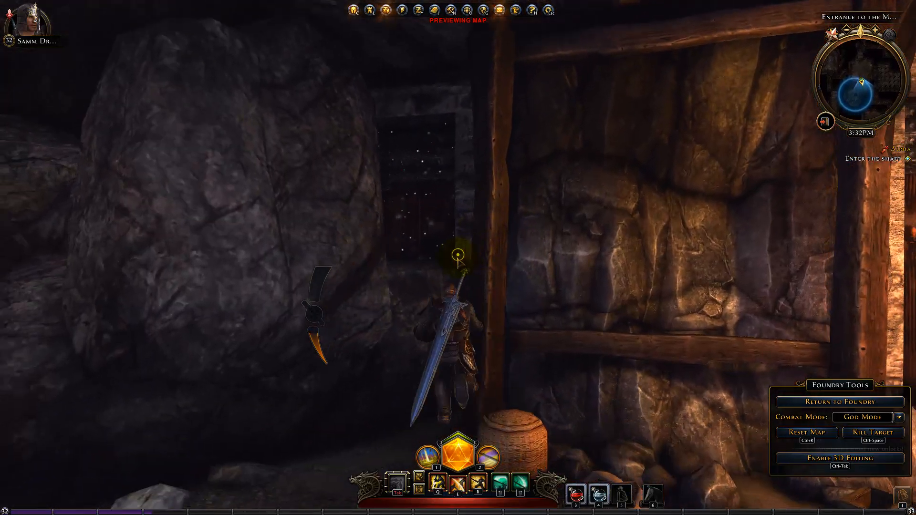
pyautogui.press('space')
pyautogui.press('s')
pyautogui.press('Escape')
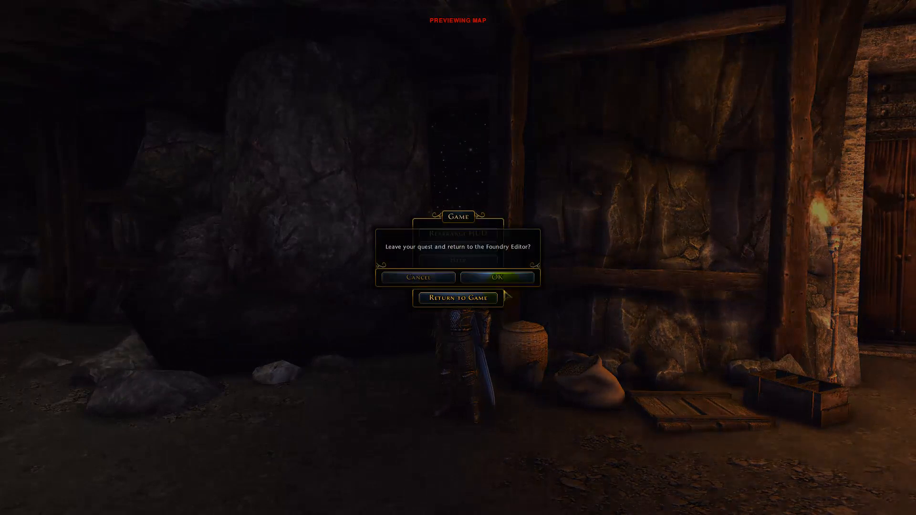
pyautogui.click(507, 279)
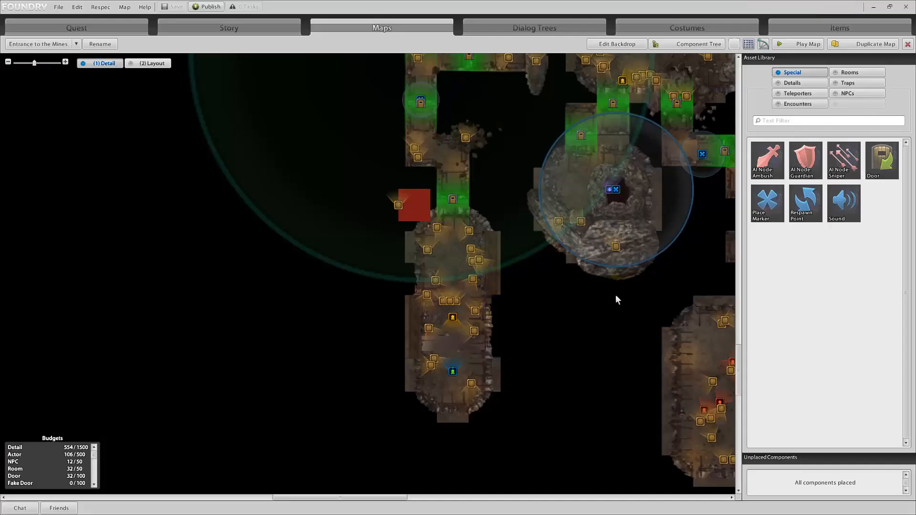
# Step: Set the Universal - Wood 01 door (#66) to disappear when the Miner Collapse (#403) component is reached
pyautogui.moveTo(598, 334); pyautogui.dragTo(531, 450, button='right')
pyautogui.scroll(2, 532, 400)
pyautogui.moveTo(483, 269); pyautogui.dragTo(306, 318, button='right')
pyautogui.scroll(2, 334, 314)
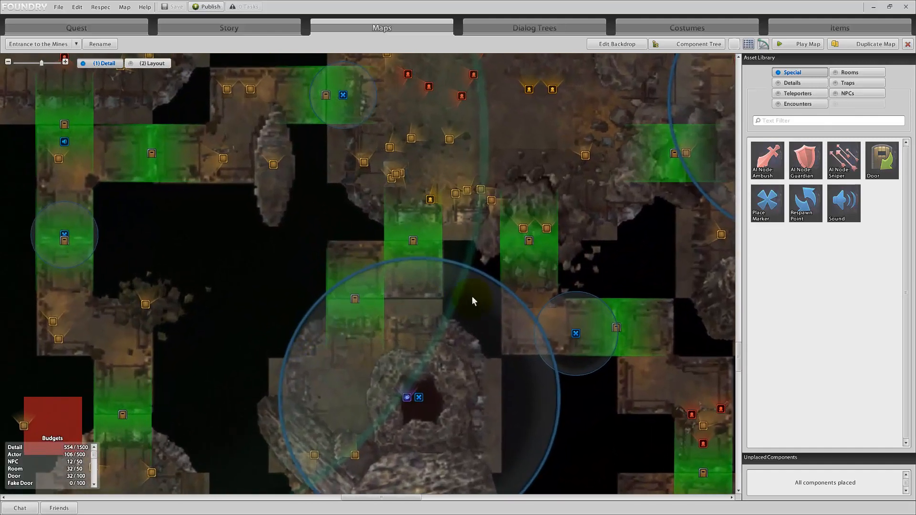
pyautogui.click(532, 240)
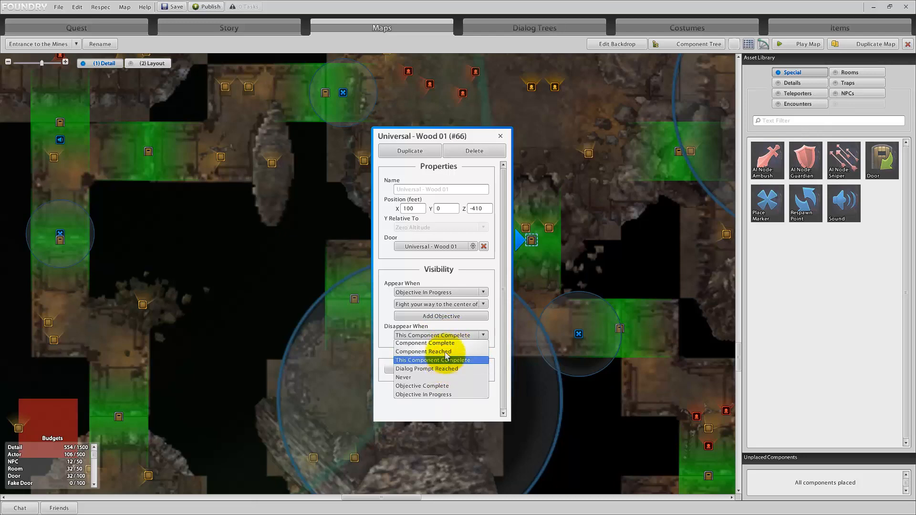
pyautogui.click(435, 347)
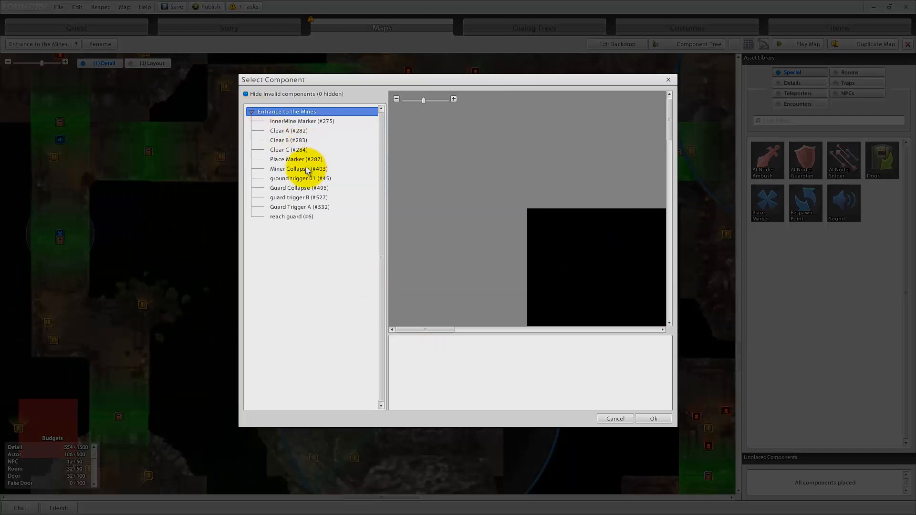
pyautogui.click(307, 169)
pyautogui.click(652, 419)
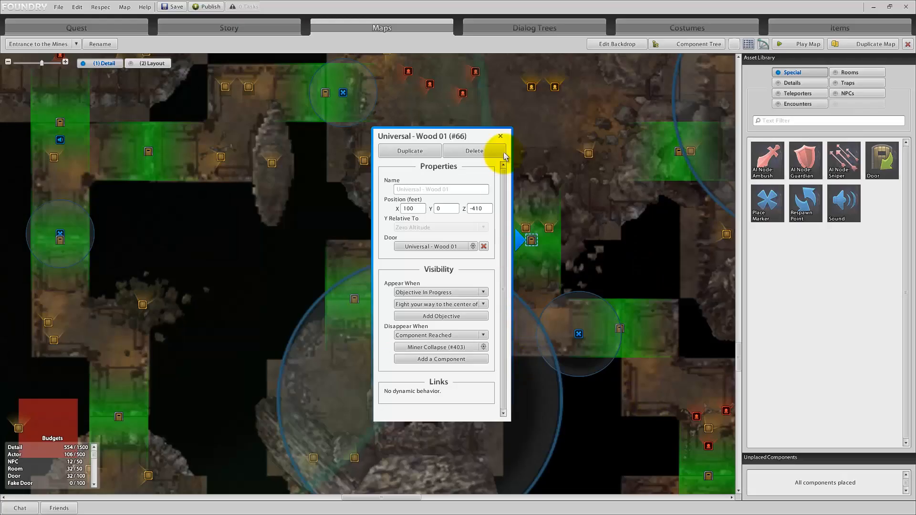
pyautogui.click(499, 136)
# Step: Set the Universal - Wood 01 door (#64) to disappear on Component Reached with Miner Collapse (#403)
pyautogui.moveTo(494, 146); pyautogui.dragTo(483, 452, button='right')
pyautogui.click(460, 192)
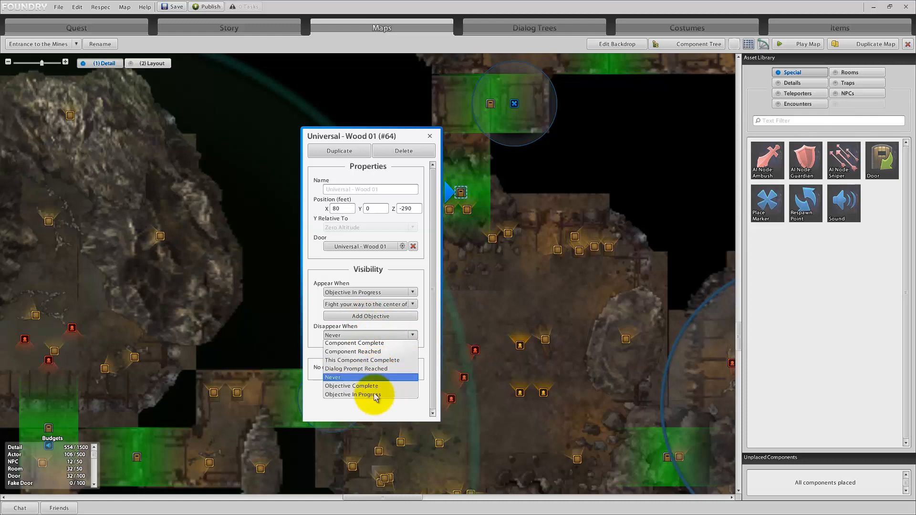
pyautogui.click(367, 334)
pyautogui.click(367, 351)
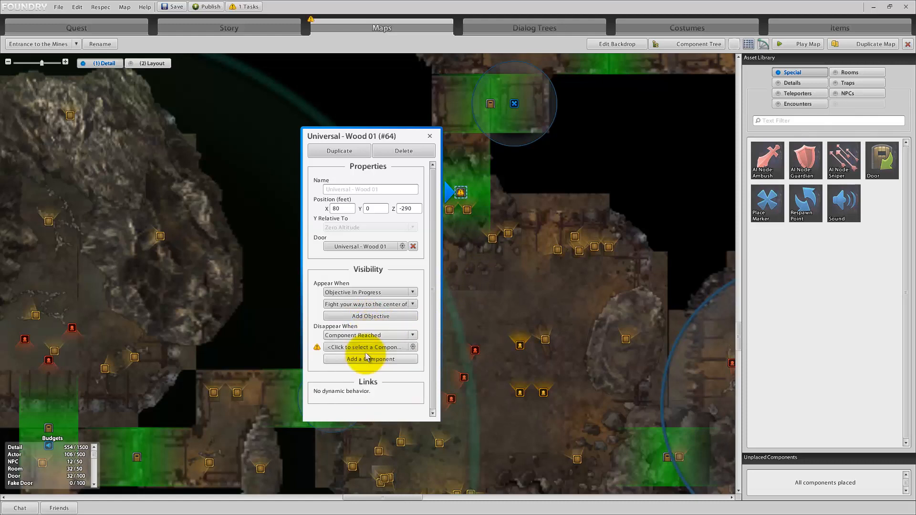
pyautogui.click(374, 352)
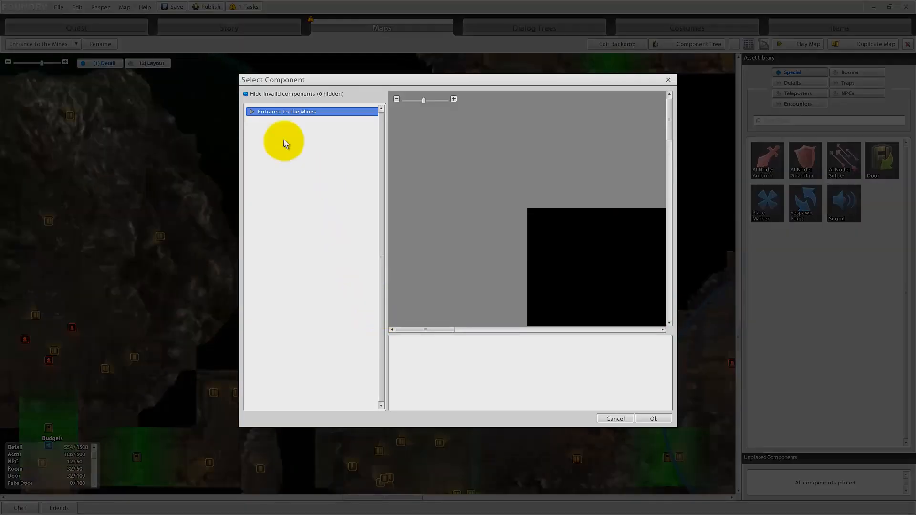
pyautogui.click(251, 112)
pyautogui.click(297, 169)
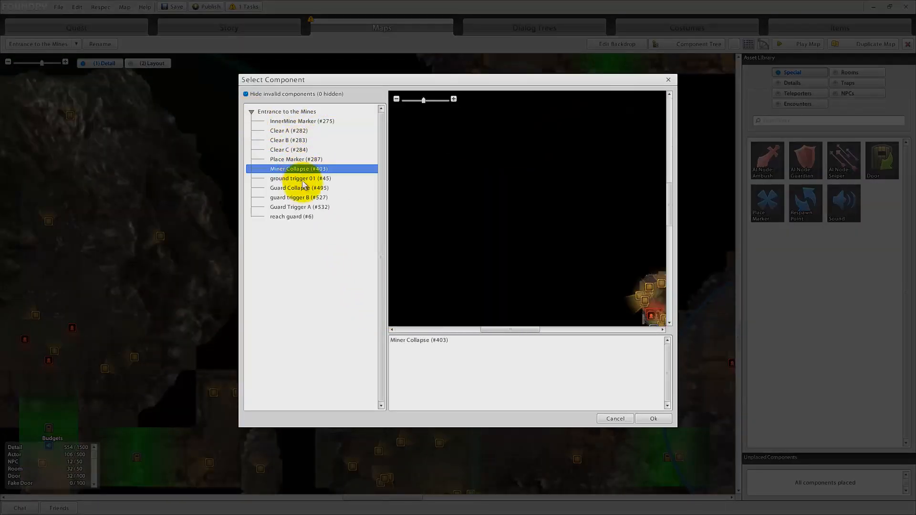
pyautogui.click(653, 420)
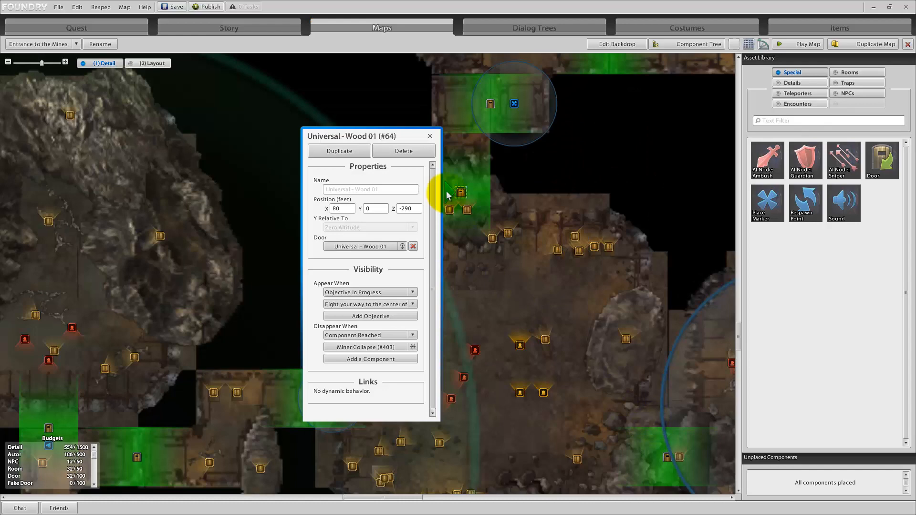
# Step: Close the Universal - Wood 01 (#64) door's properties and save the project
pyautogui.click(429, 136)
pyautogui.scroll(-1, 481, 317)
pyautogui.moveTo(481, 316); pyautogui.dragTo(465, 214, button='right')
pyautogui.scroll(3, 462, 273)
pyautogui.moveTo(454, 335); pyautogui.dragTo(491, 195, button='right')
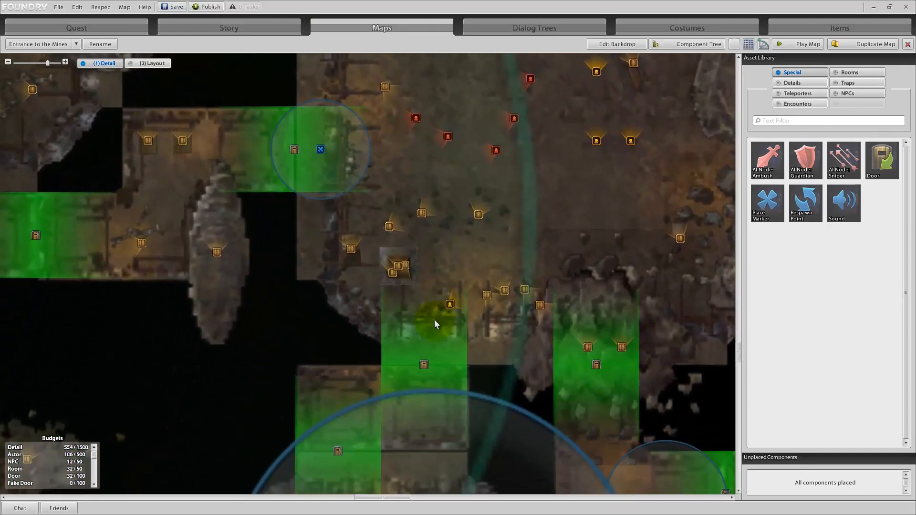
pyautogui.scroll(2, 438, 328)
pyautogui.moveTo(442, 330); pyautogui.dragTo(454, 240, button='right')
pyautogui.scroll(-1, 450, 301)
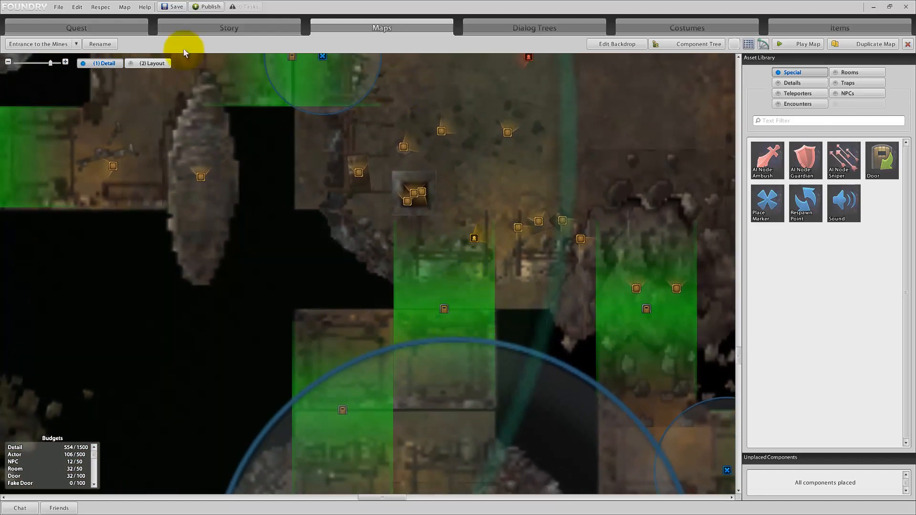
pyautogui.click(174, 7)
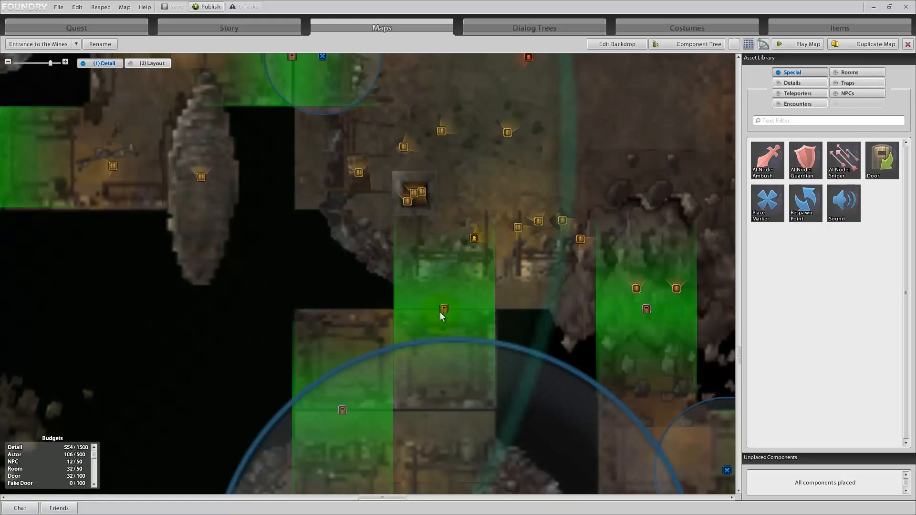
# Step: Set the Guard Captain placed beside the southern doorway to never disappear, and close its properties
pyautogui.click(475, 241)
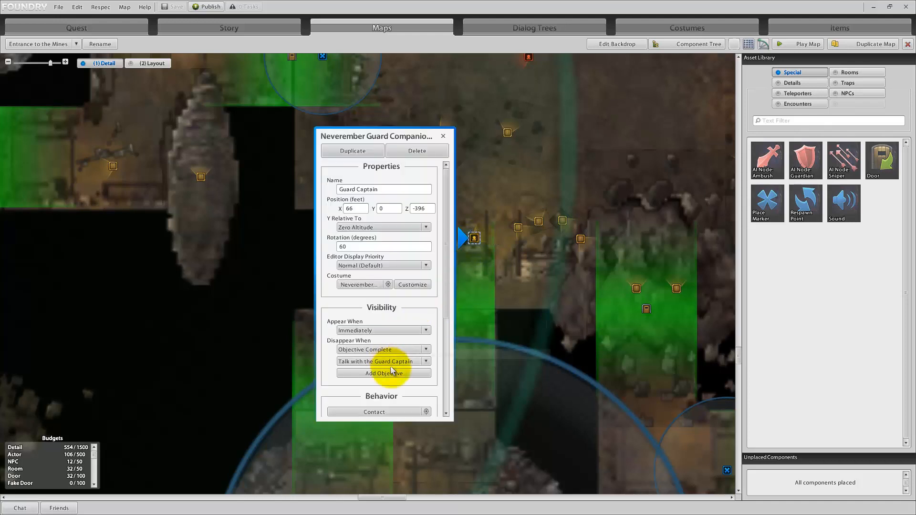
pyautogui.click(382, 349)
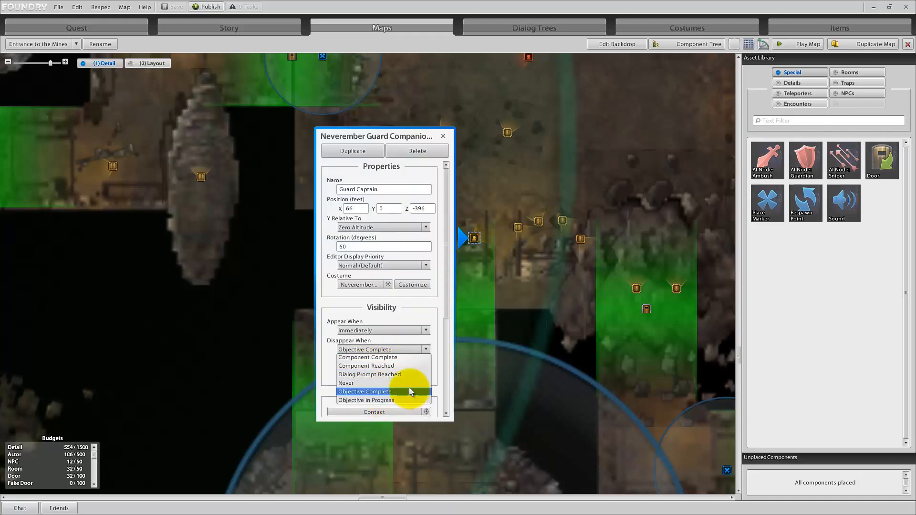
pyautogui.click(382, 383)
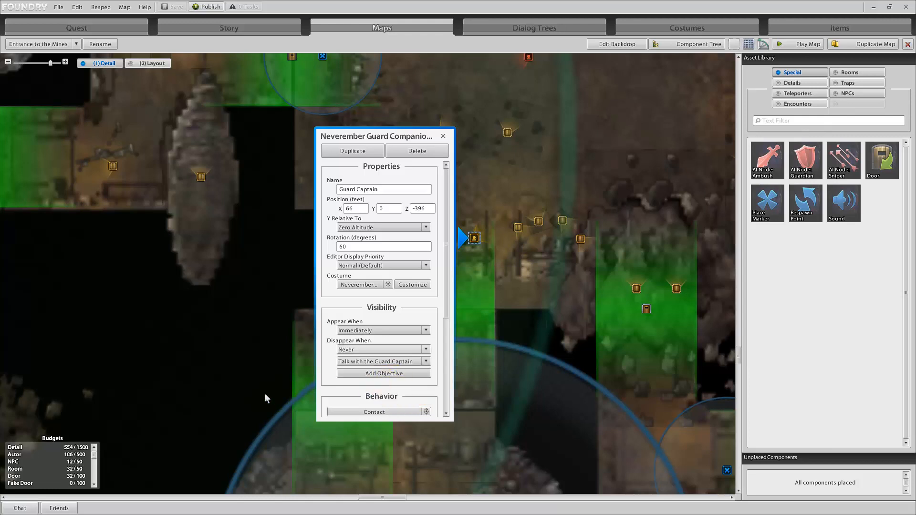
pyautogui.click(443, 136)
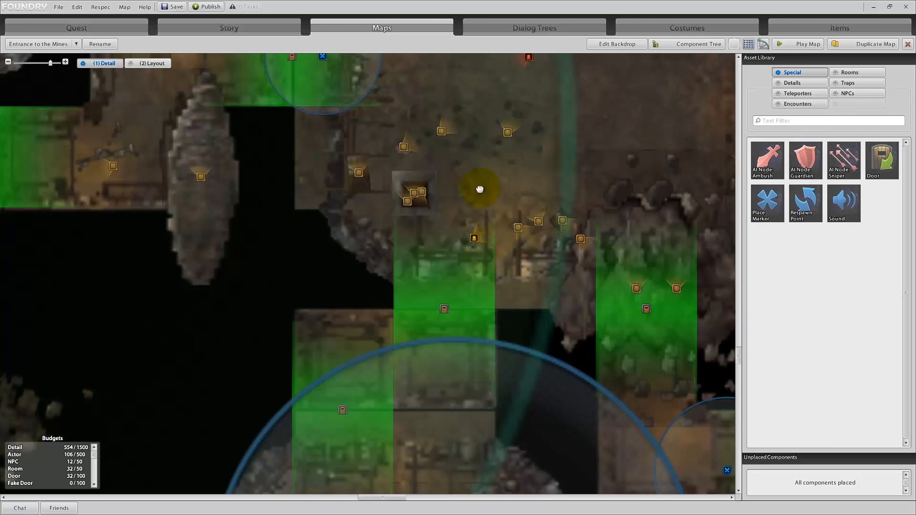
# Step: Start a playtest from the Enter the shaft objective in the story, and dismiss the game menu in the preview
pyautogui.moveTo(479, 188); pyautogui.dragTo(497, 374)
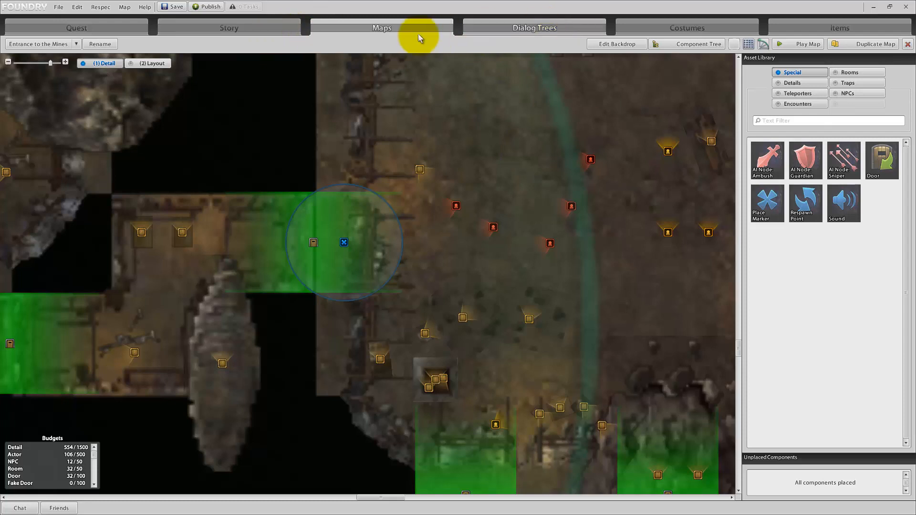
pyautogui.click(239, 28)
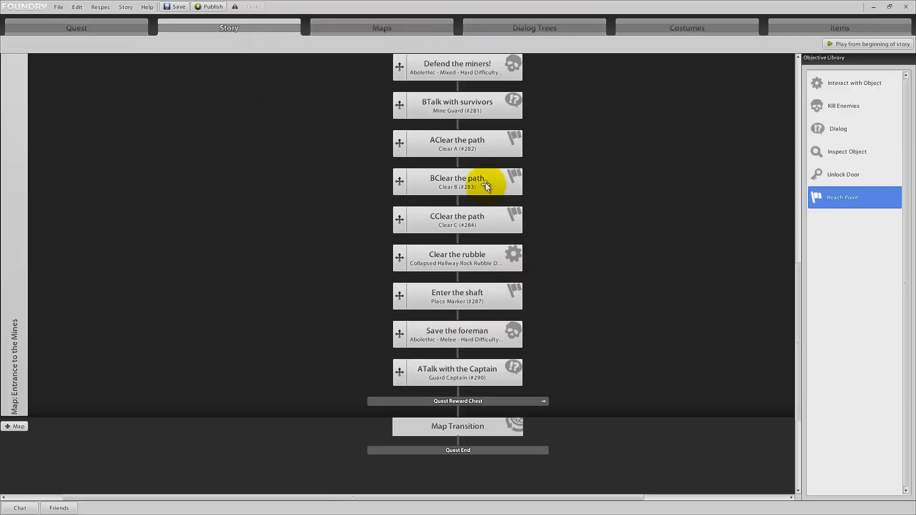
pyautogui.moveTo(575, 183)
pyautogui.mouseDown()
pyautogui.moveTo(580, 213)
pyautogui.moveTo(562, 176)
pyautogui.mouseUp()
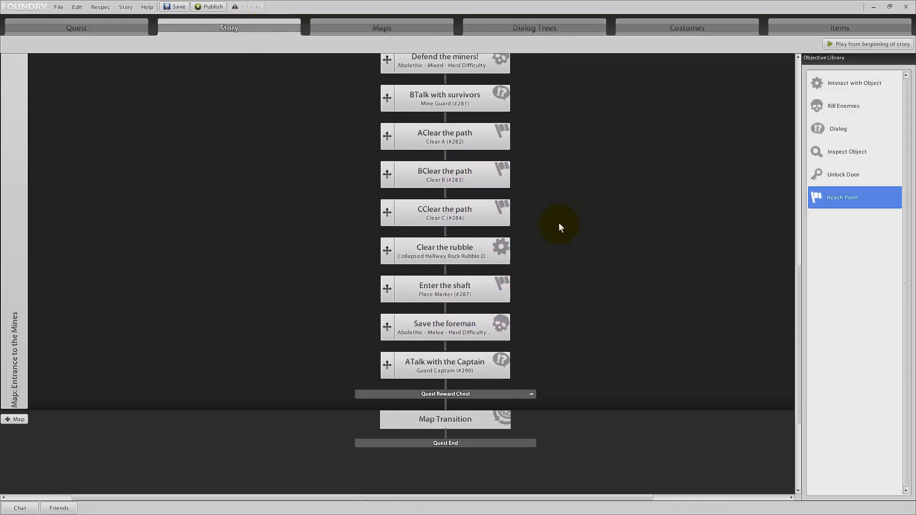
pyautogui.click(441, 289)
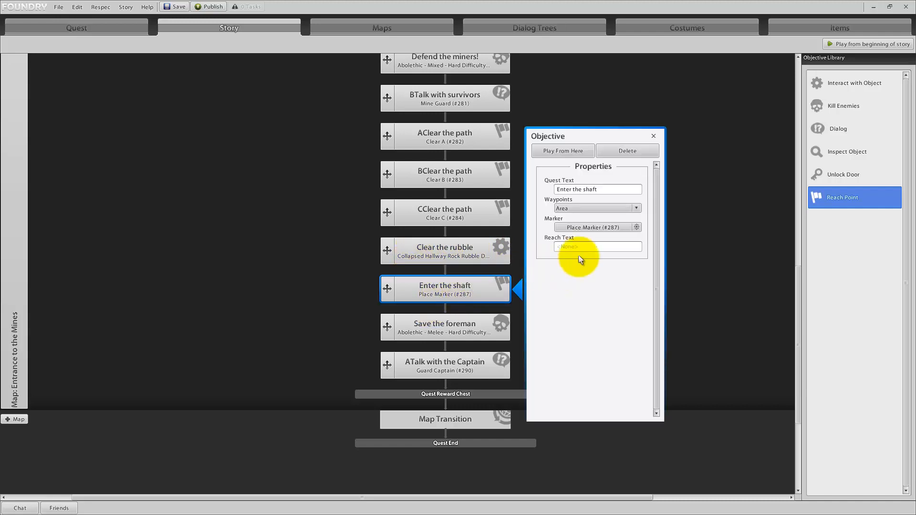
pyautogui.click(576, 148)
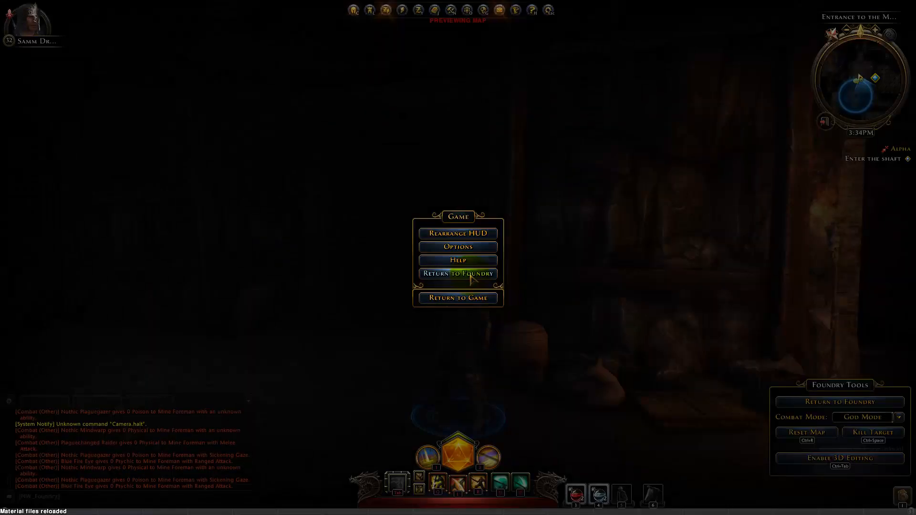
pyautogui.click(458, 298)
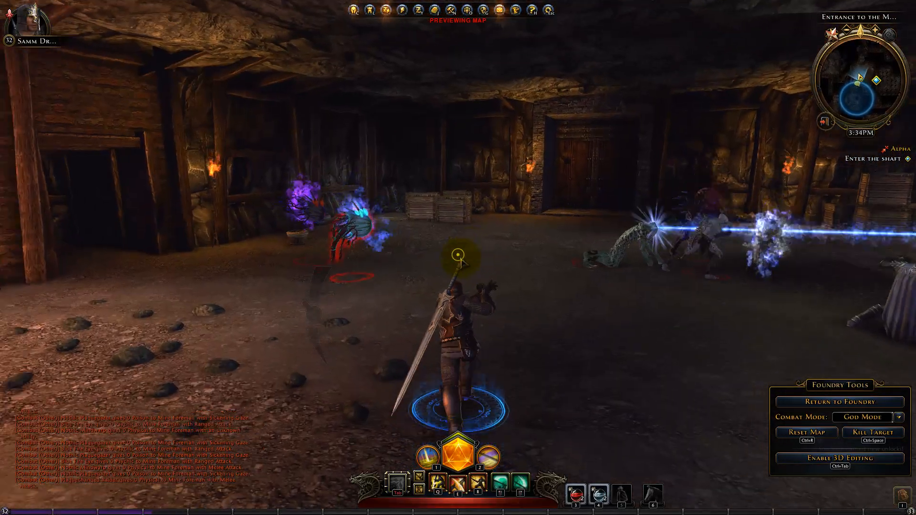
# Step: Kill the enemies attacking in the mine chamber one after another with the Foundry Kill Target command
pyautogui.hotkey('ctrl', 'space')
pyautogui.hotkey('ctrl', 'space')
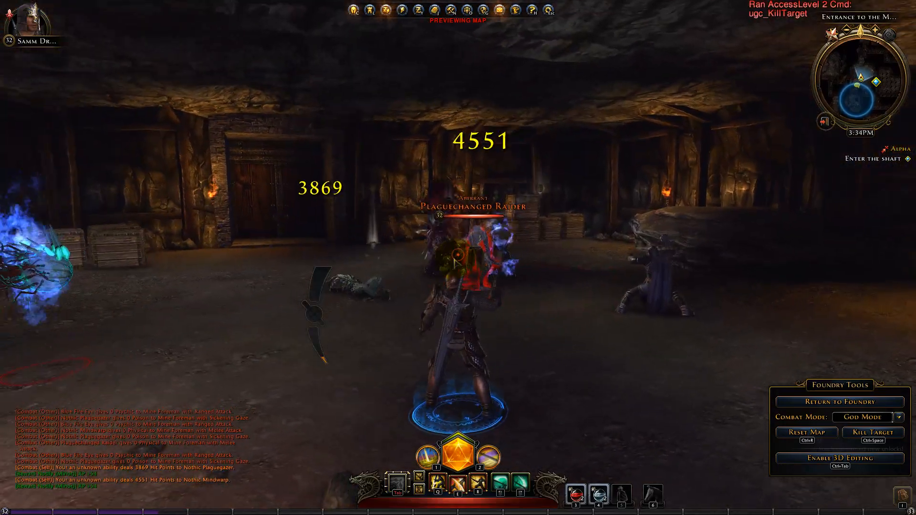
pyautogui.hotkey('ctrl', 'space')
pyautogui.hotkey('ctrl', 'space')
pyautogui.hotkey('ctrl', 'space')
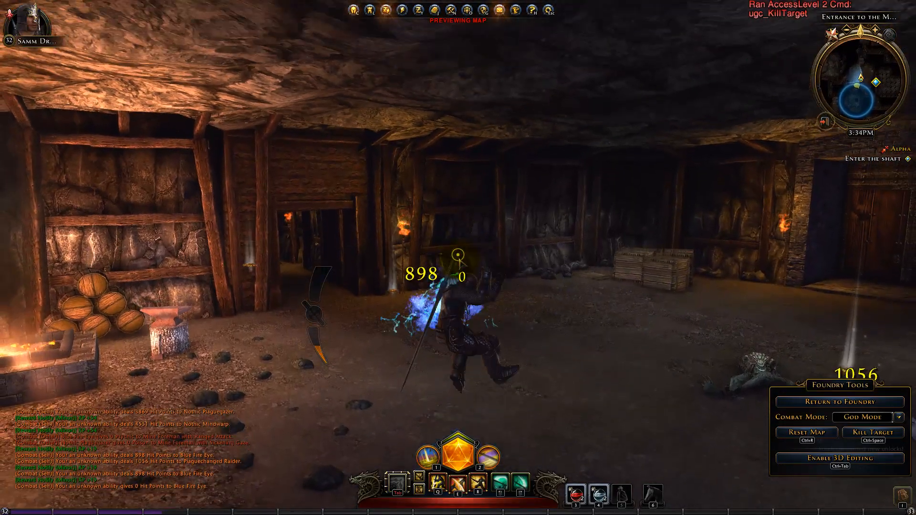
# Step: Walk through the chamber past the Mine Foreman and talk to the Guard Captain in front of the wooden double doors
pyautogui.press('w')
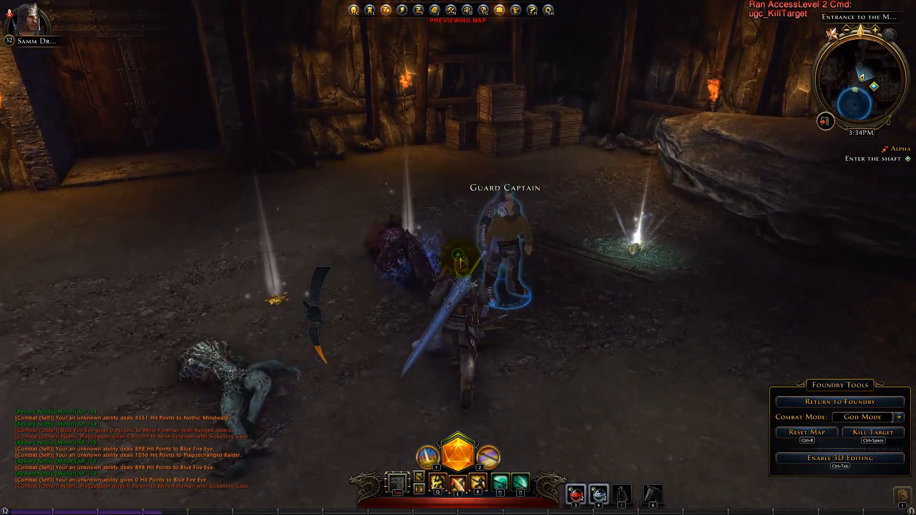
pyautogui.press('w')
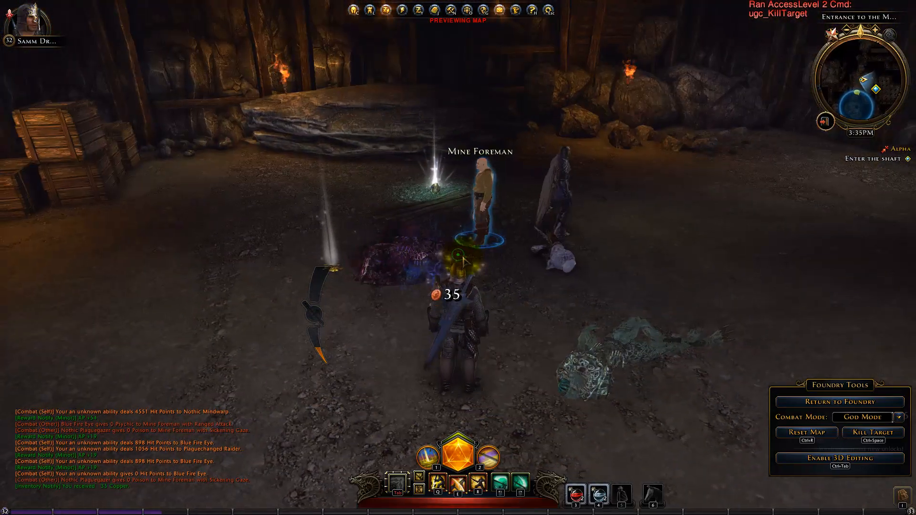
pyautogui.press('w')
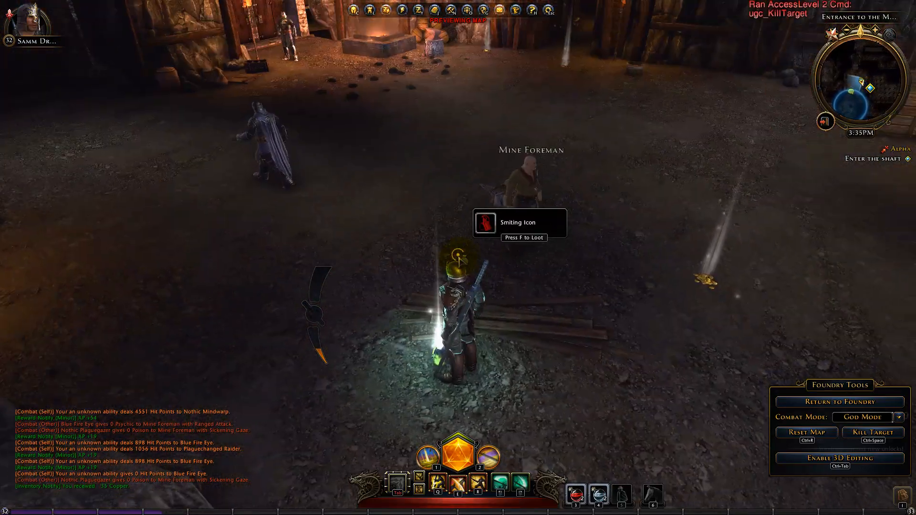
pyautogui.press('w')
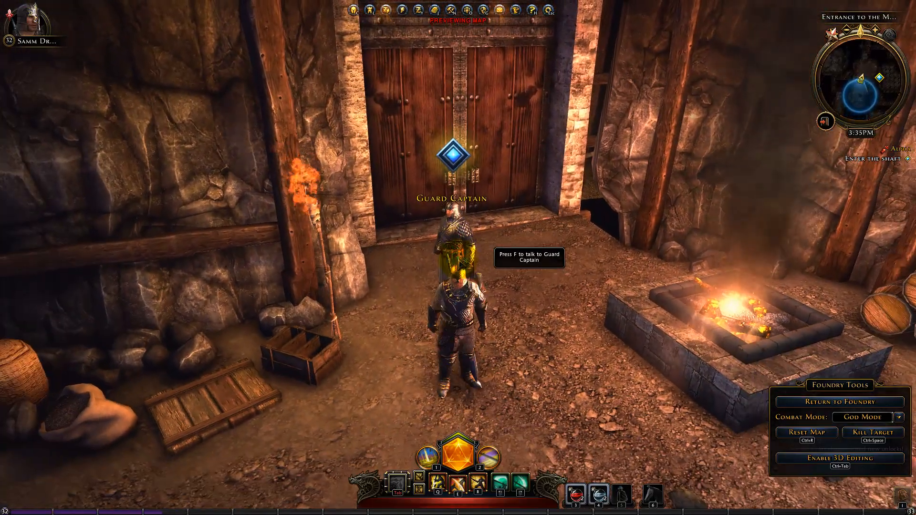
pyautogui.press('f')
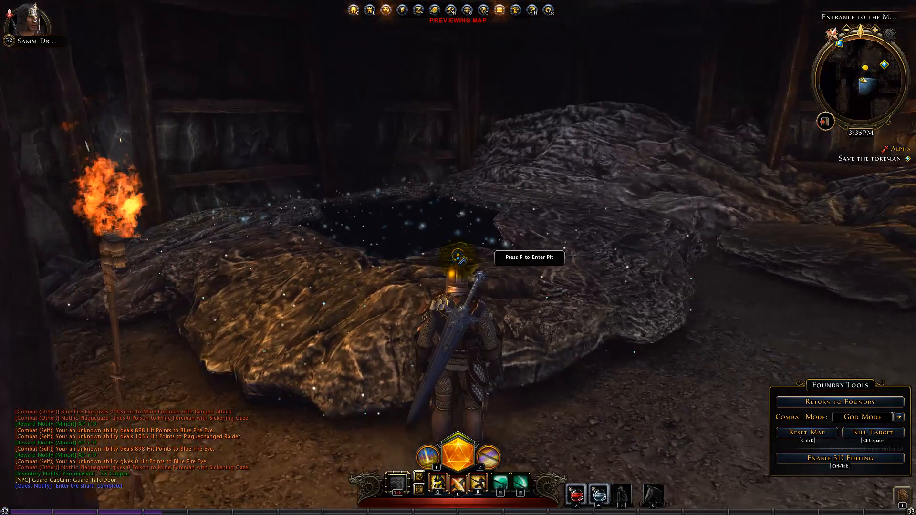
# Step: Enter the pit in the rocks and move through the cavern below to the quest reward chest
pyautogui.press('f')
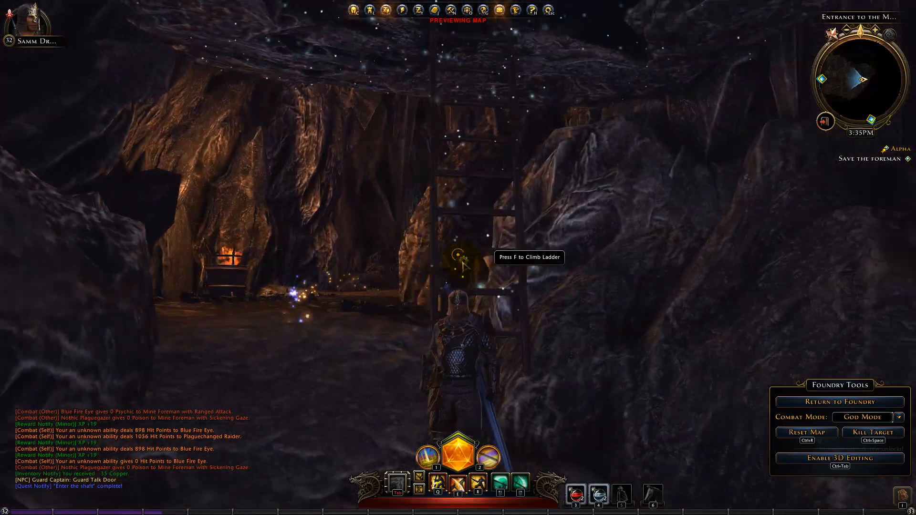
pyautogui.press('w')
pyautogui.press('w')
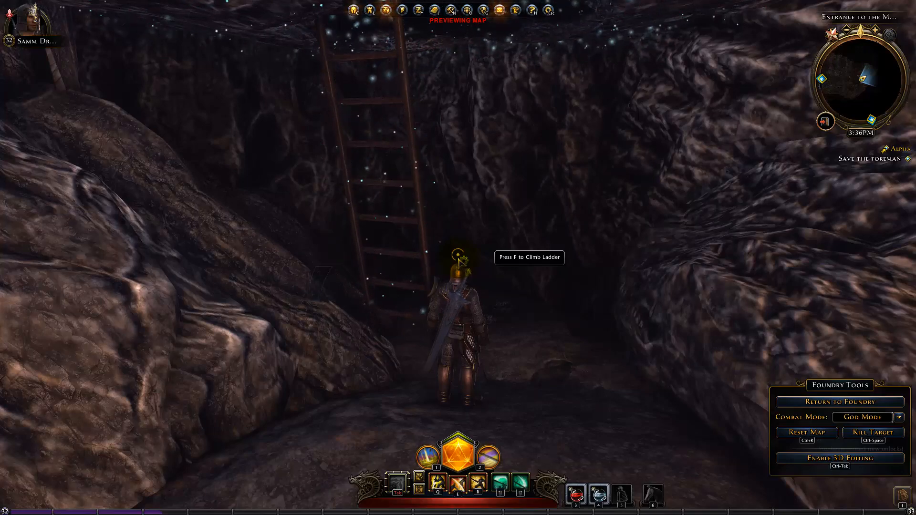
pyautogui.press('w')
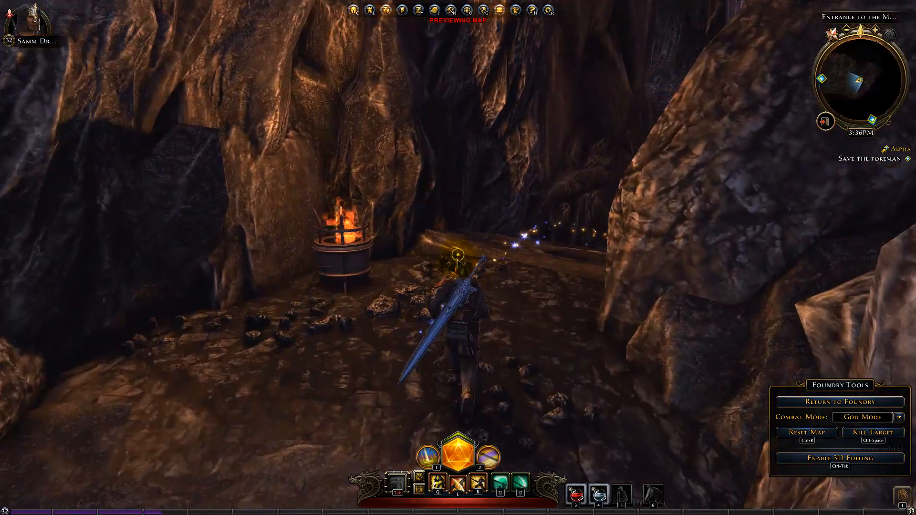
pyautogui.press('w')
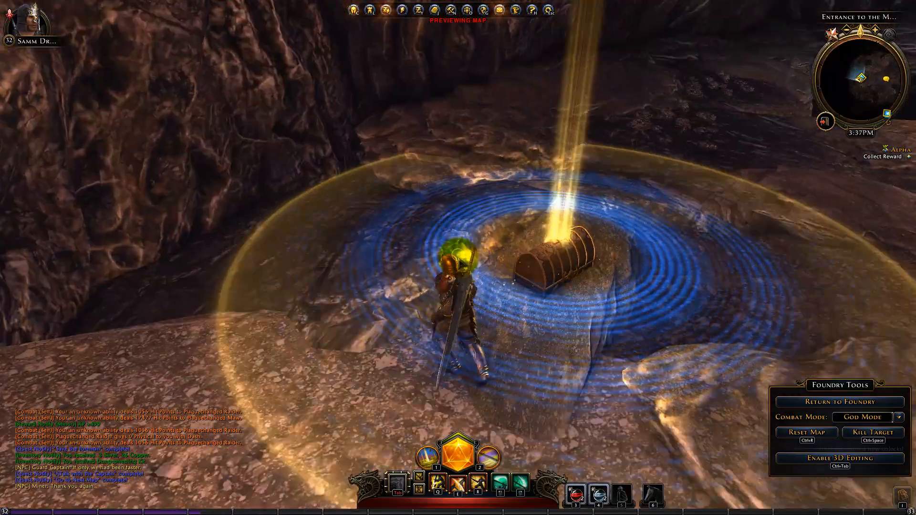
# Step: Cancel reprocessing the map changes in 3D editing, and leave the quest preview for the Foundry editor
pyautogui.hotkey('ctrl', 'Tab')
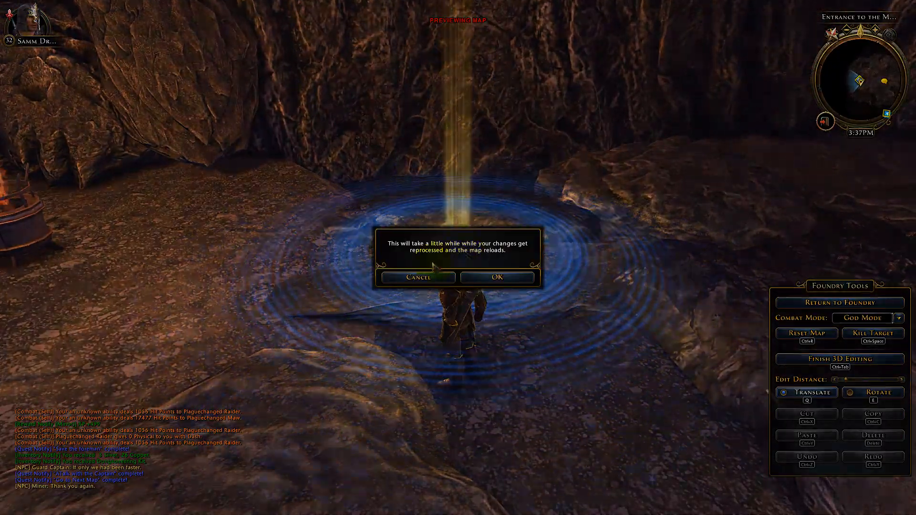
pyautogui.click(426, 276)
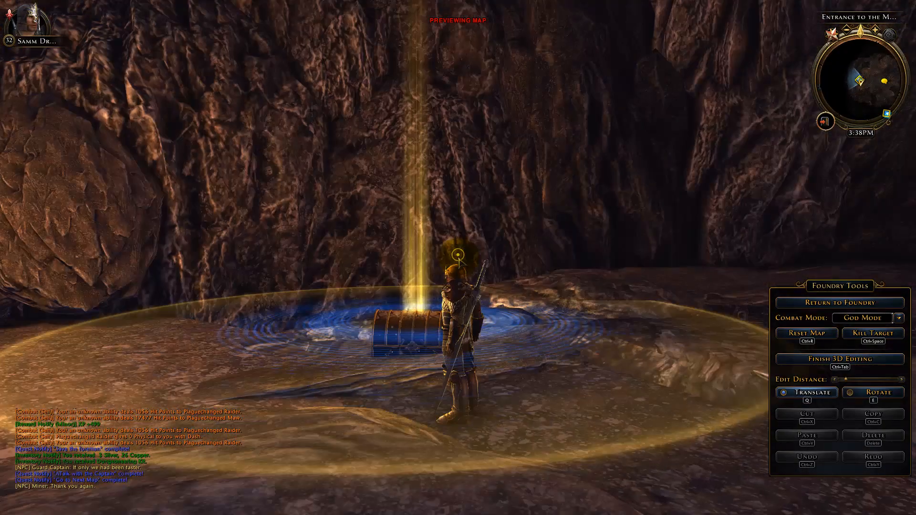
pyautogui.press('alt')
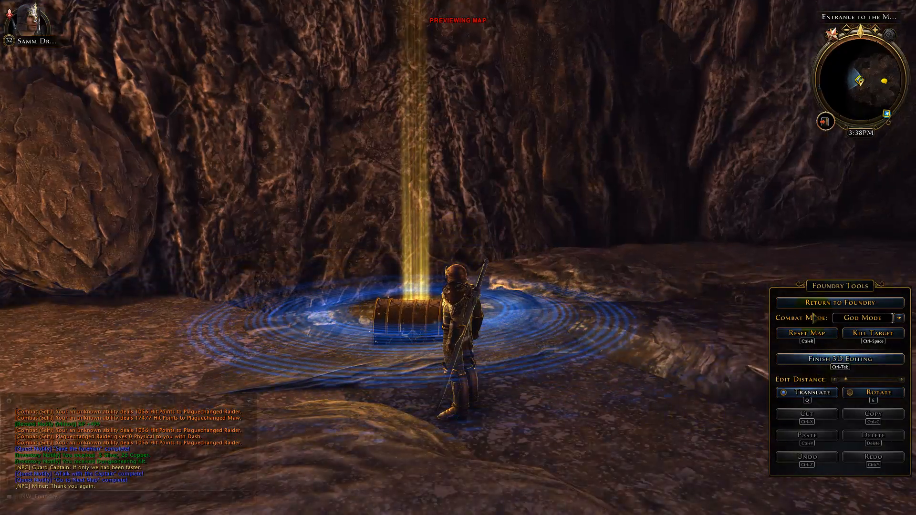
pyautogui.click(840, 302)
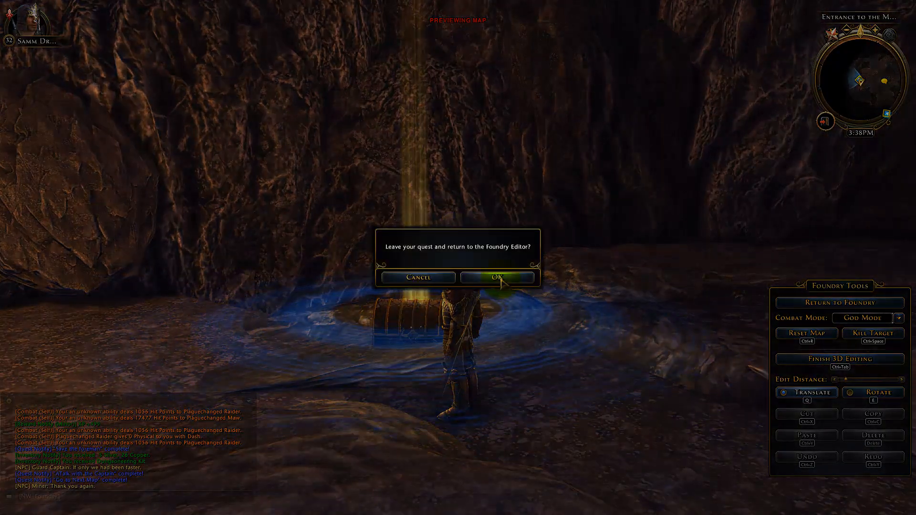
pyautogui.click(500, 282)
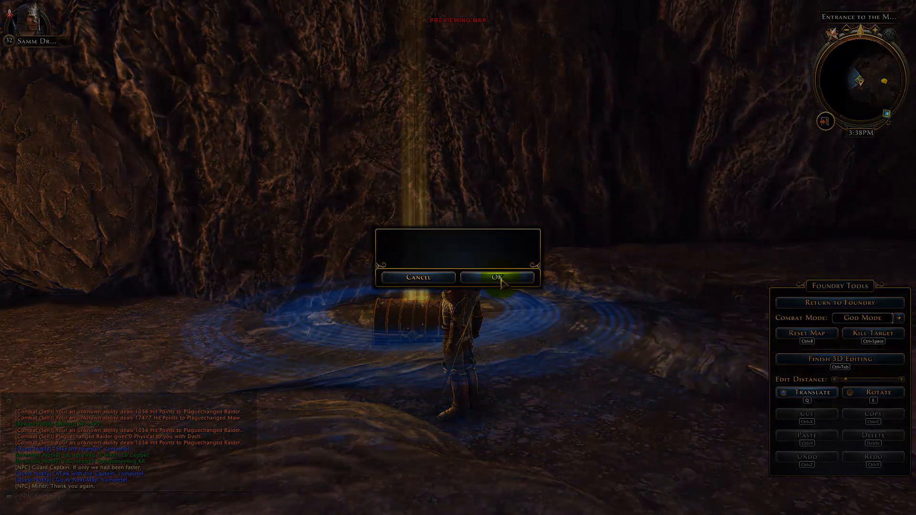